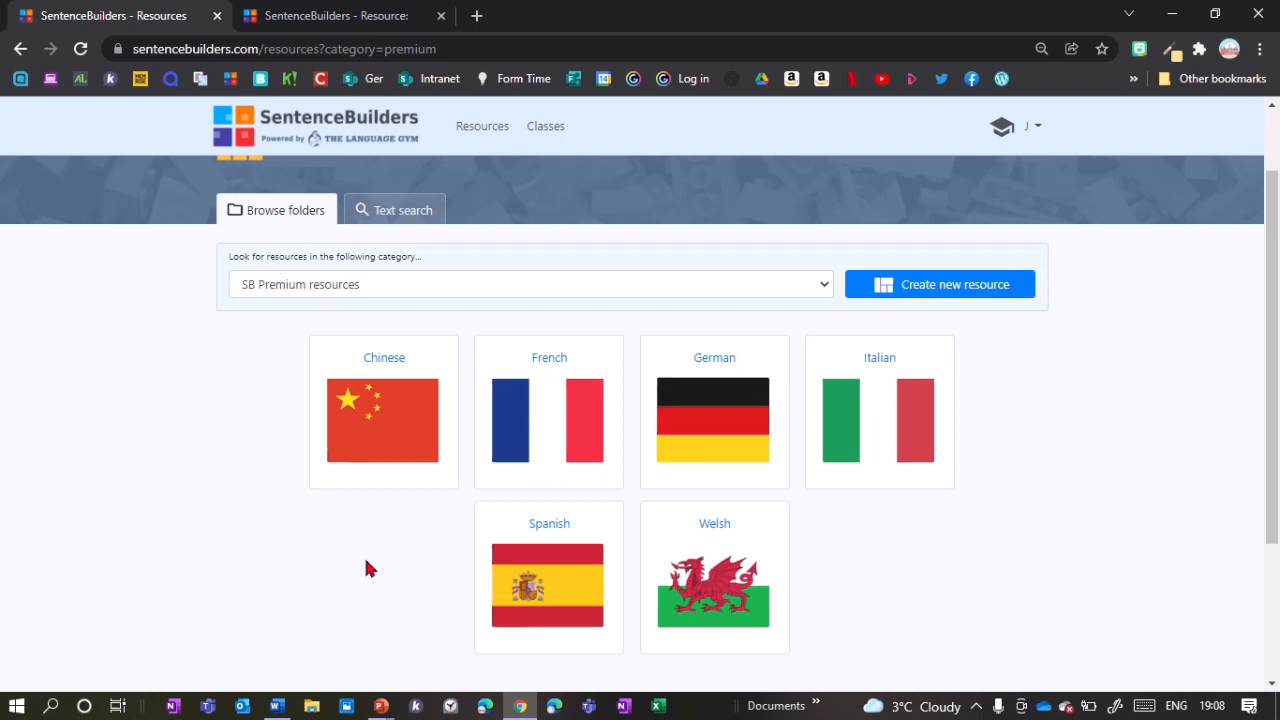
Open the resource creator and start a new blank complex SentenceBuilder, discarding the locally saved content
scroll(134, 420, down, 1)
scroll(985, 270, up, 1)
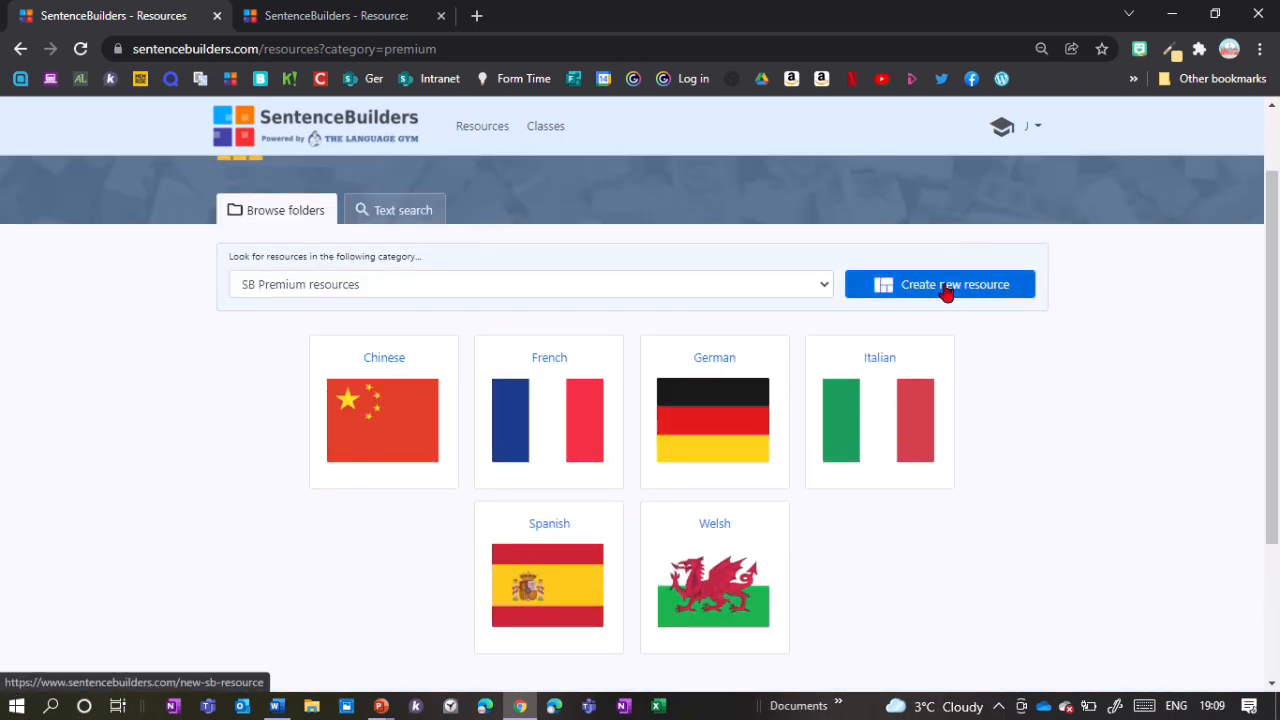
click(943, 285)
scroll(655, 325, down, 10)
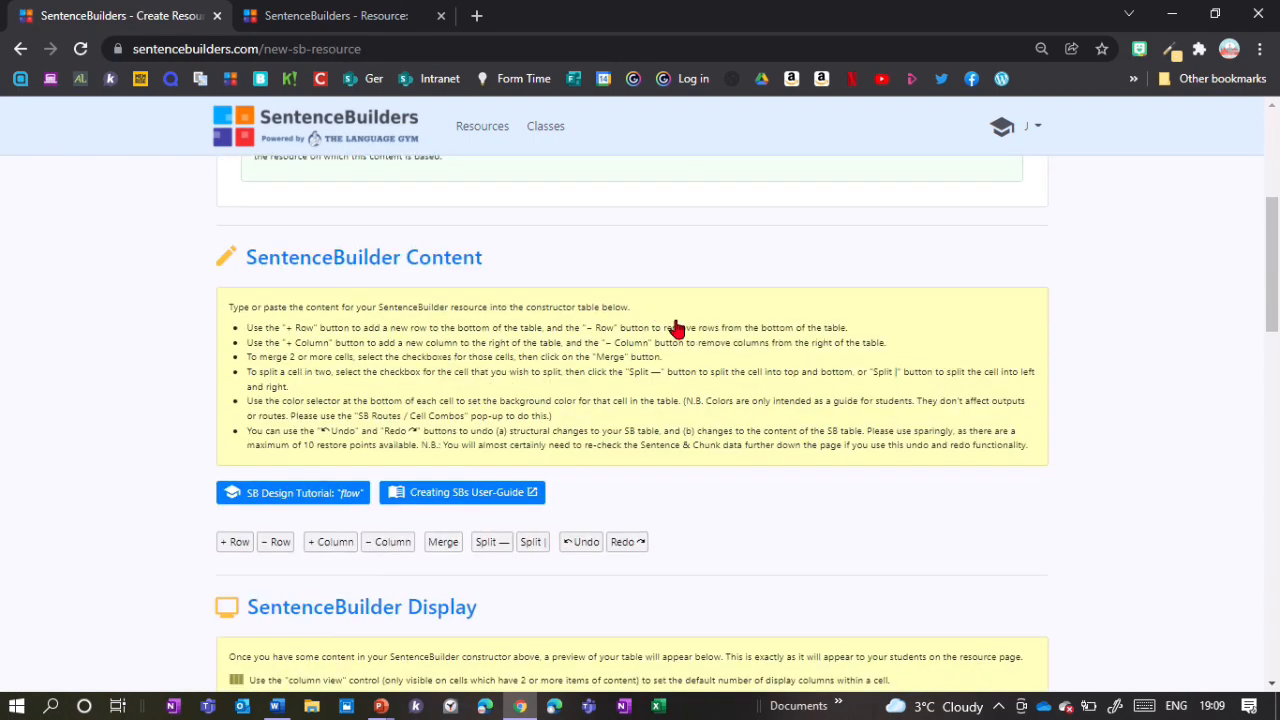
scroll(345, 393, up, 10)
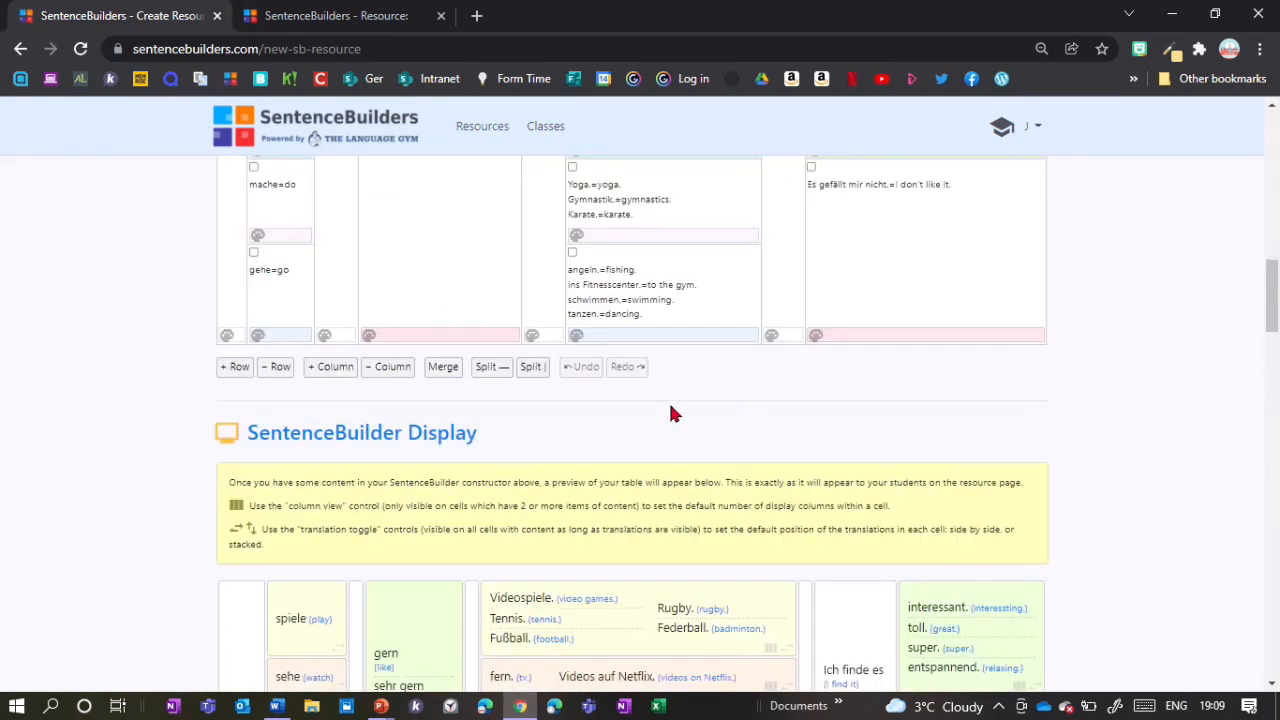
scroll(637, 312, up, 15)
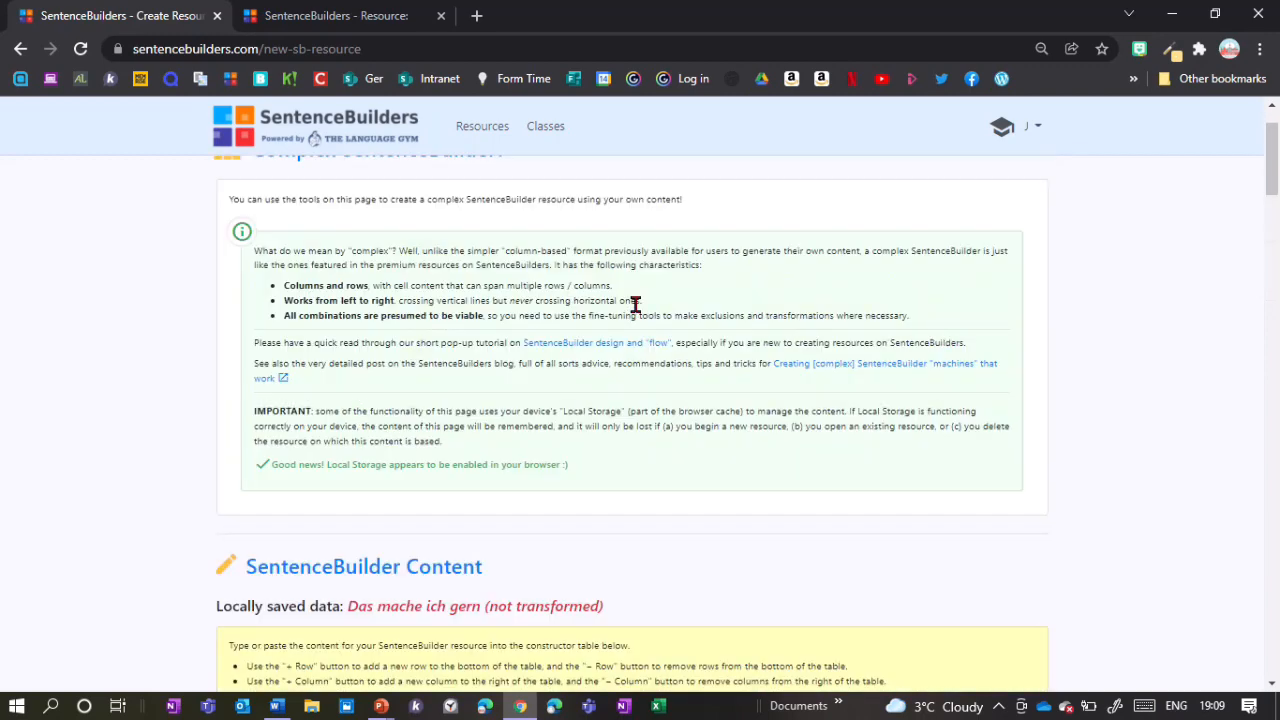
click(847, 198)
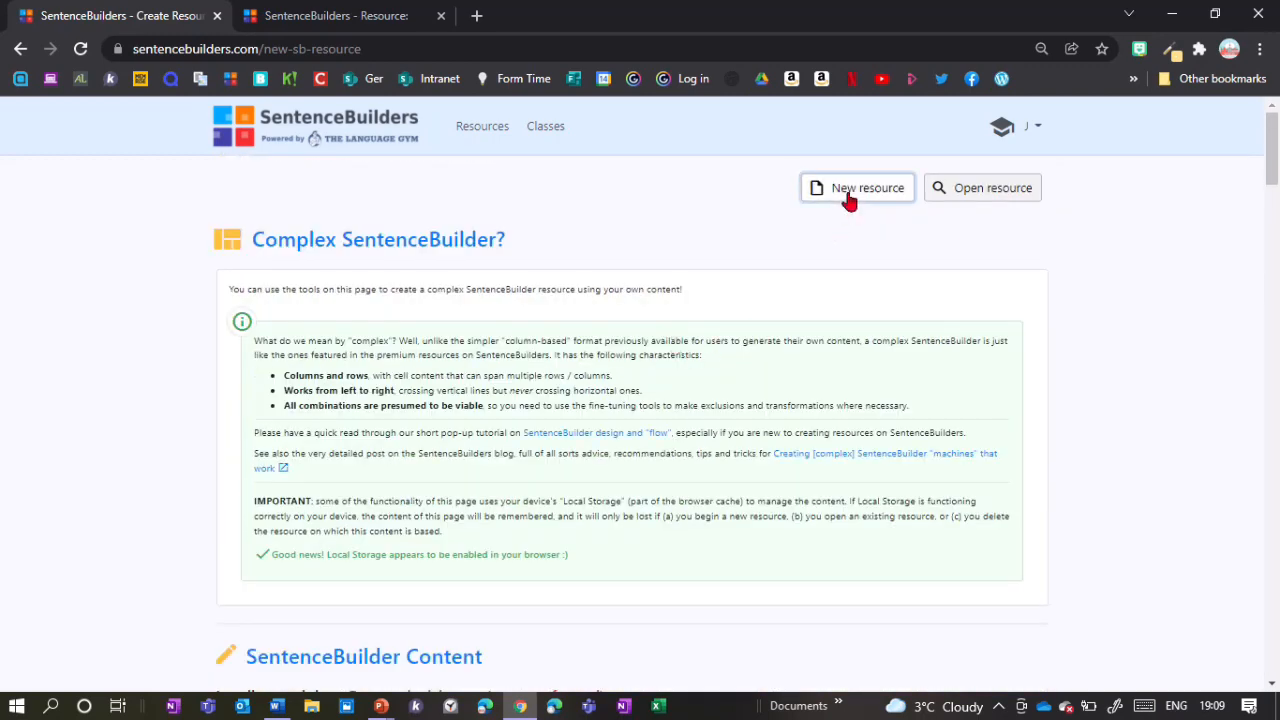
click(697, 512)
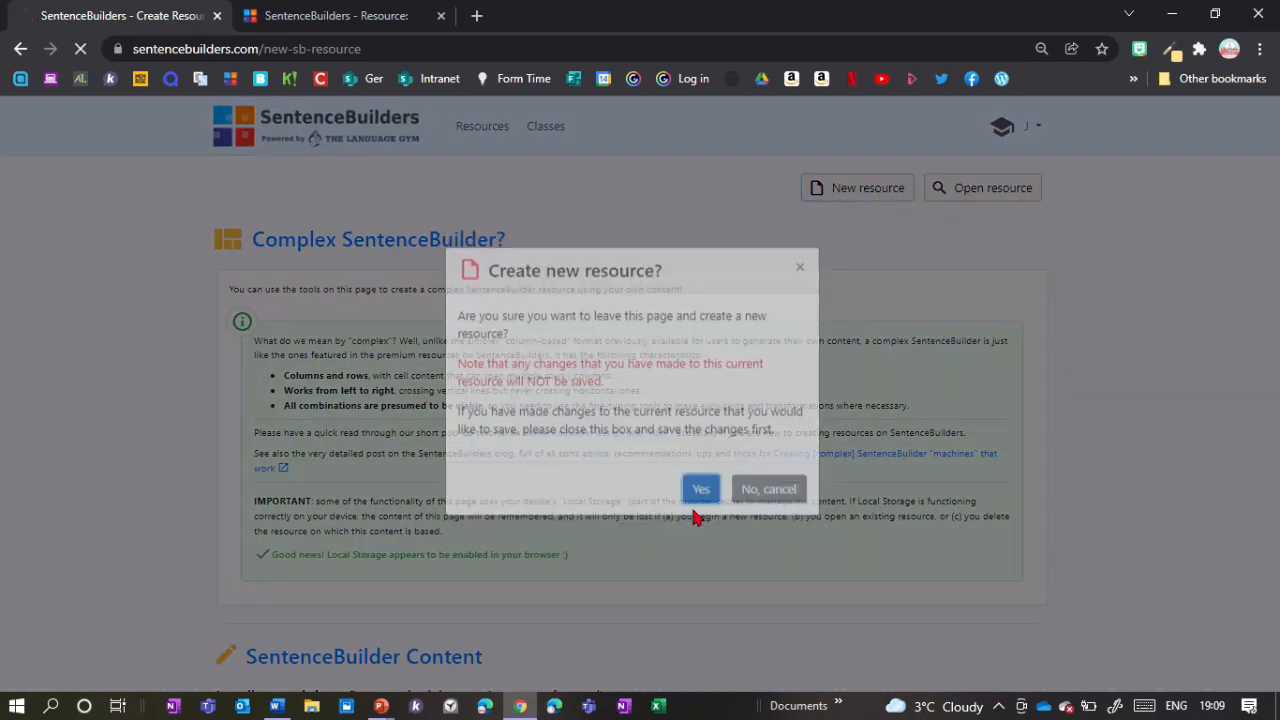
scroll(640, 508, down, 5)
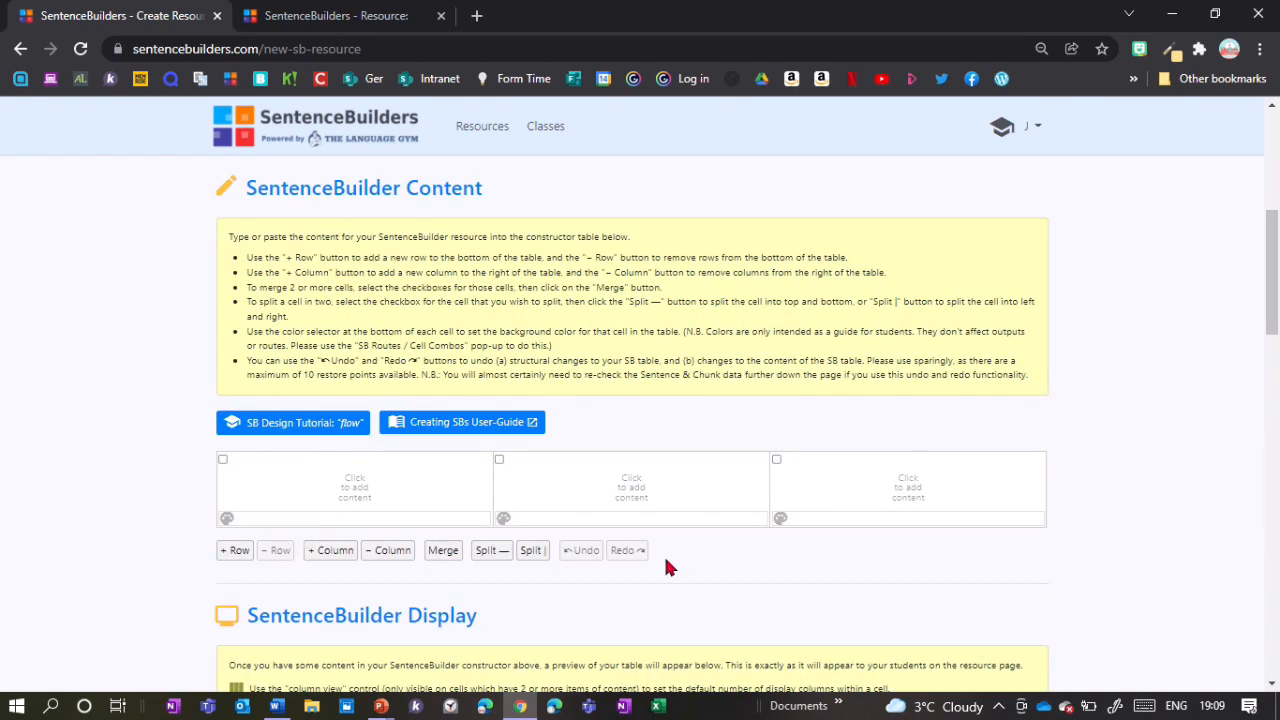
Fill the three cells of row 1 with Ich=I, mag=like and Tennis=tennis
scroll(666, 567, down, 1)
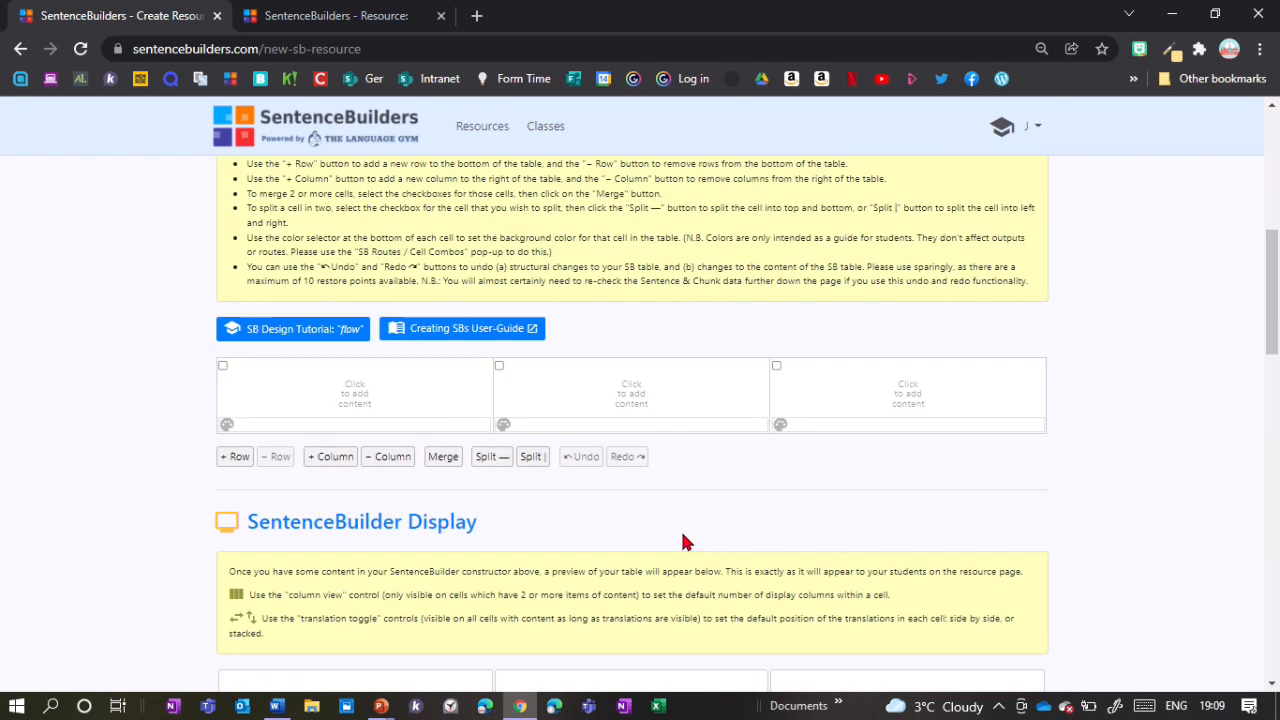
click(372, 404)
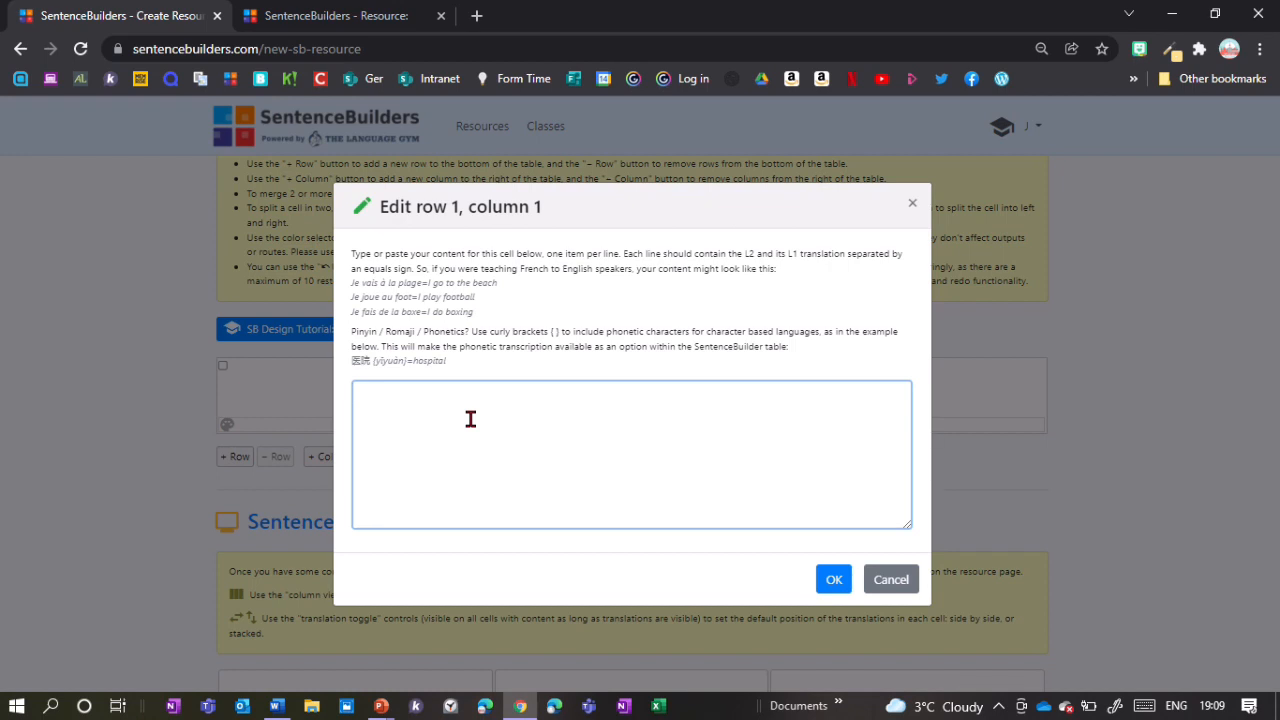
text(Ich)
text(=I)
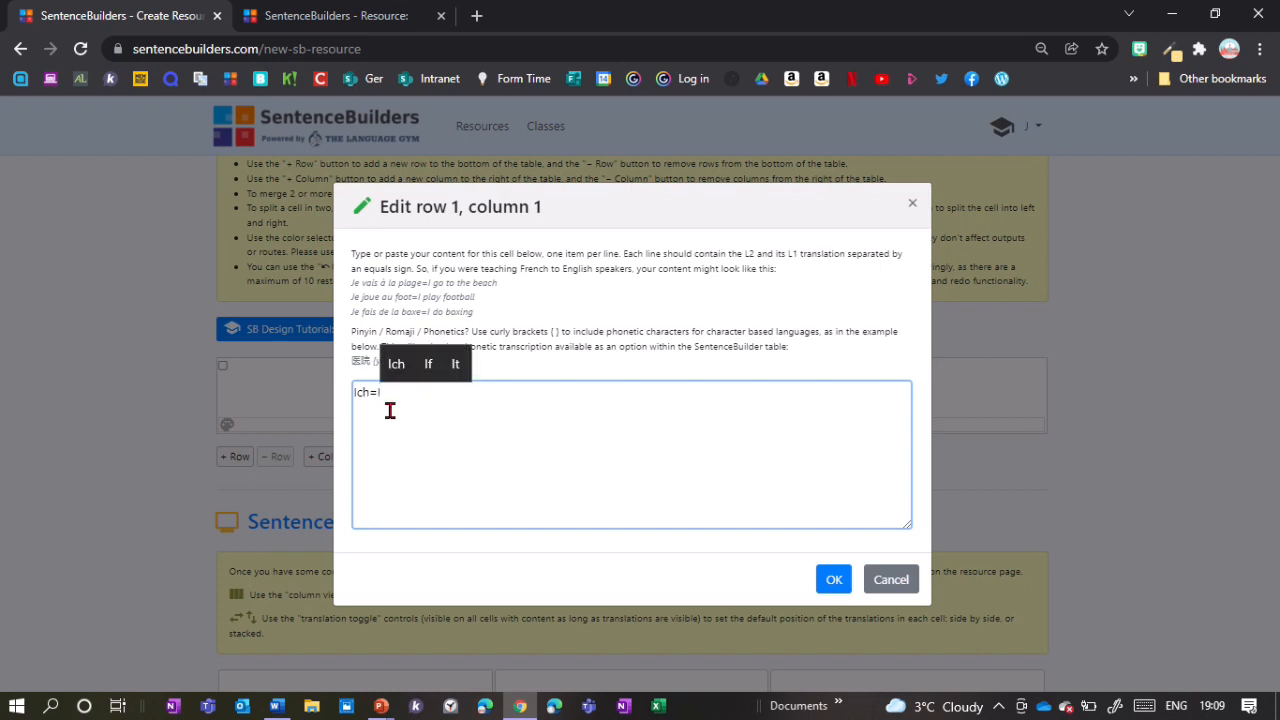
click(833, 579)
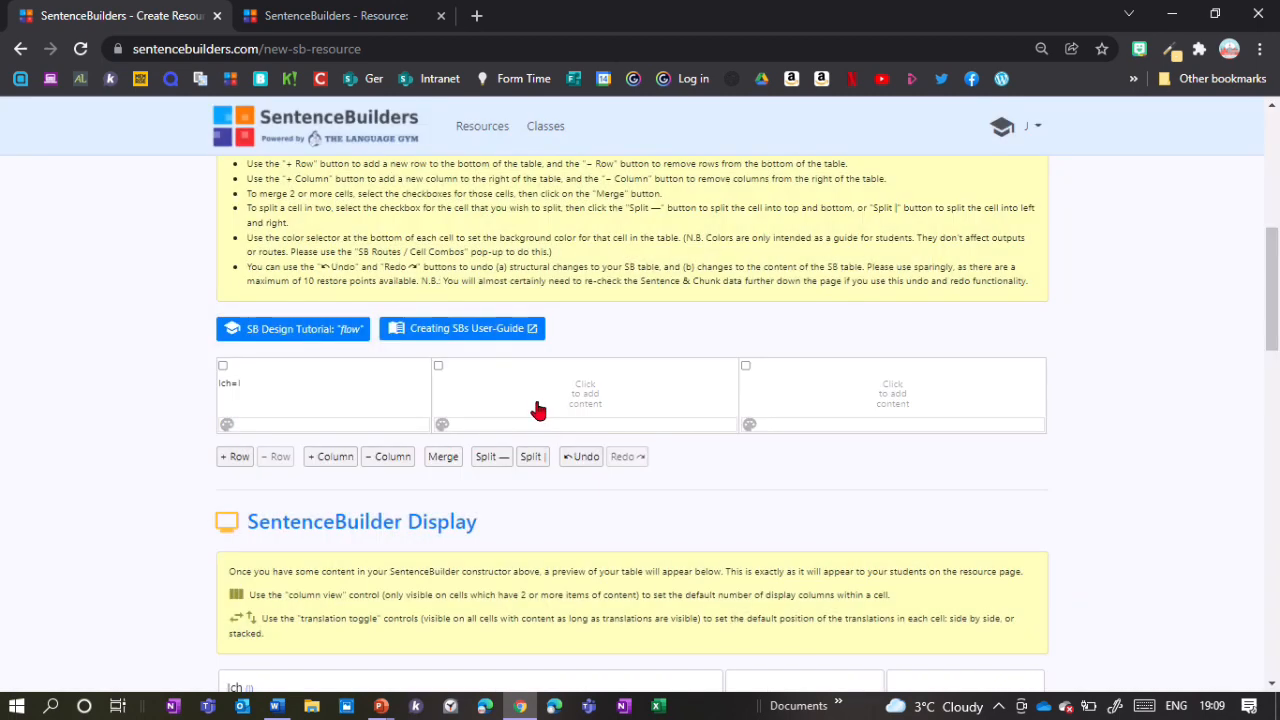
click(538, 410)
text(mag=like)
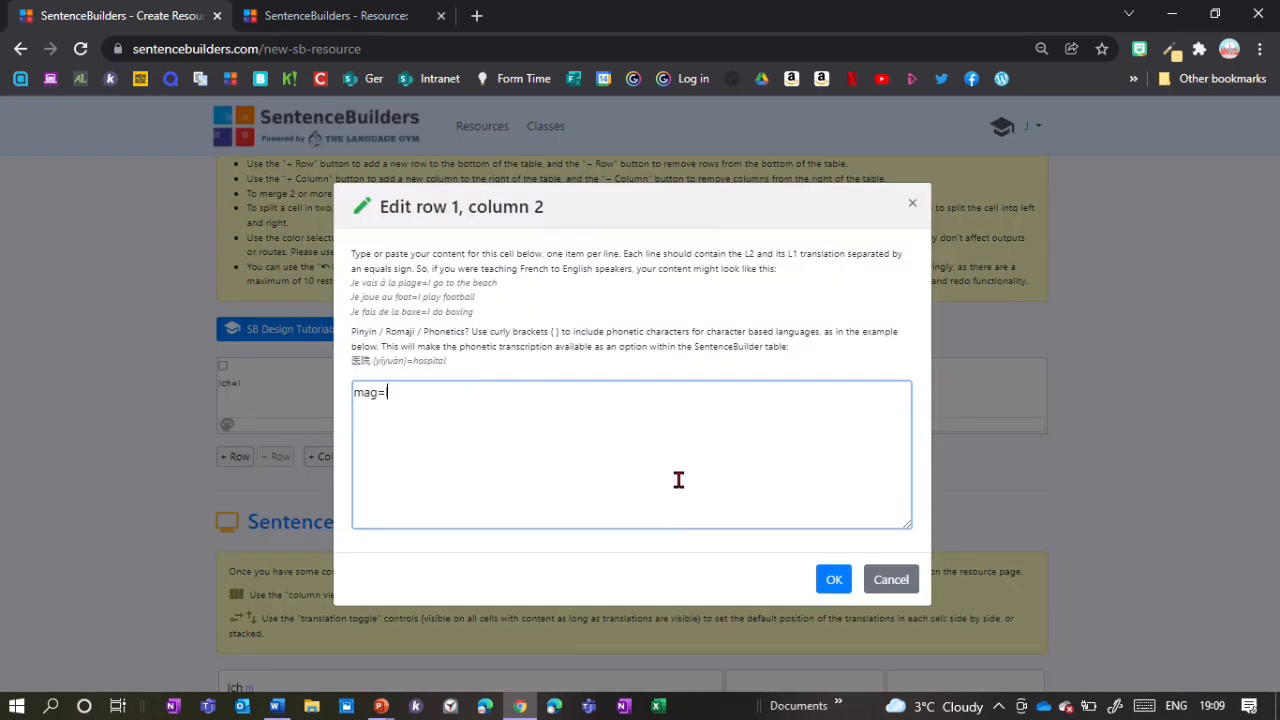
click(836, 581)
click(560, 434)
text(Tennis=tennis)
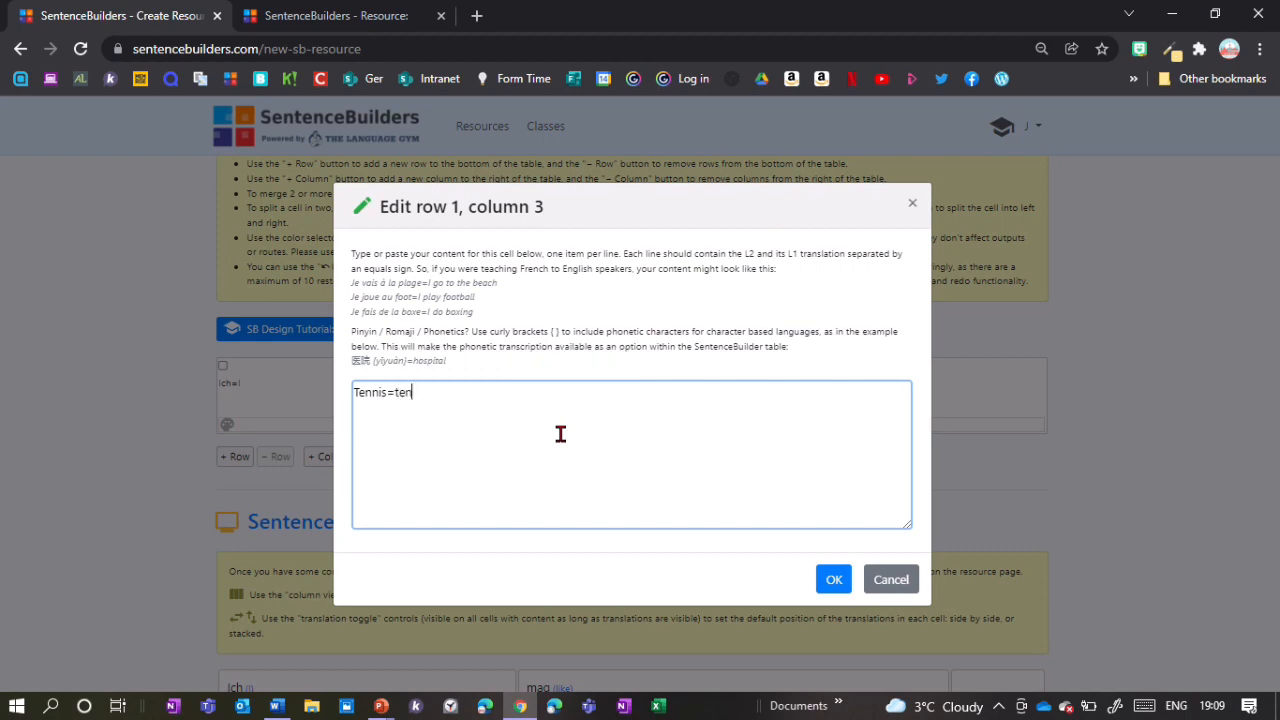
click(833, 580)
Check the table preview and add full stops to both words in row 1, column 3, giving Tennis.=tennis
scroll(94, 497, down, 3)
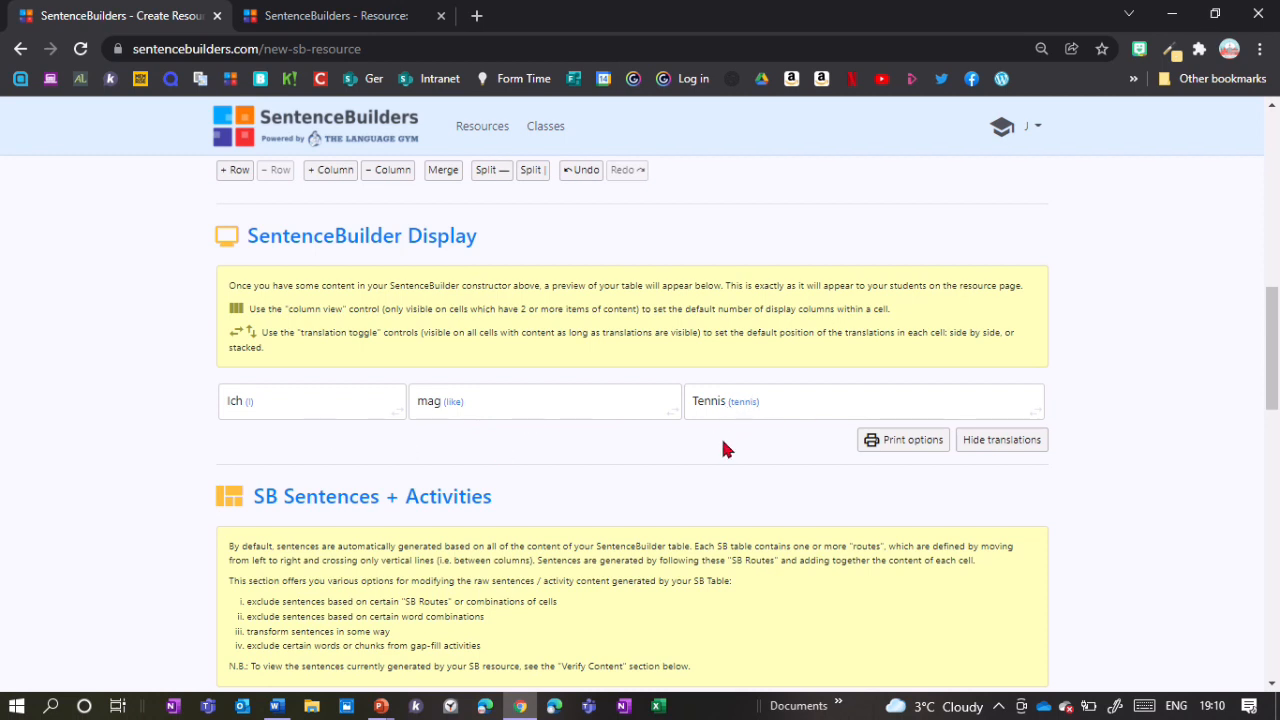
scroll(603, 466, up, 1)
scroll(571, 478, up, 1)
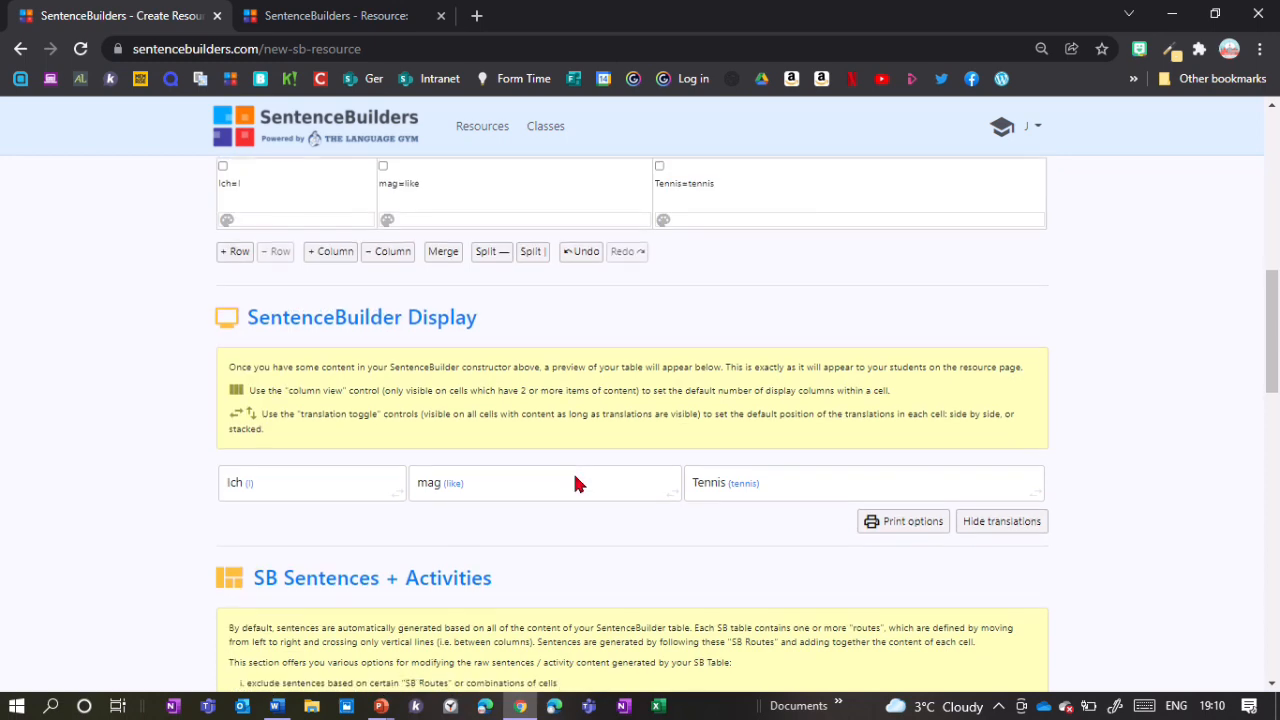
scroll(572, 480, down, 2)
scroll(574, 481, up, 1)
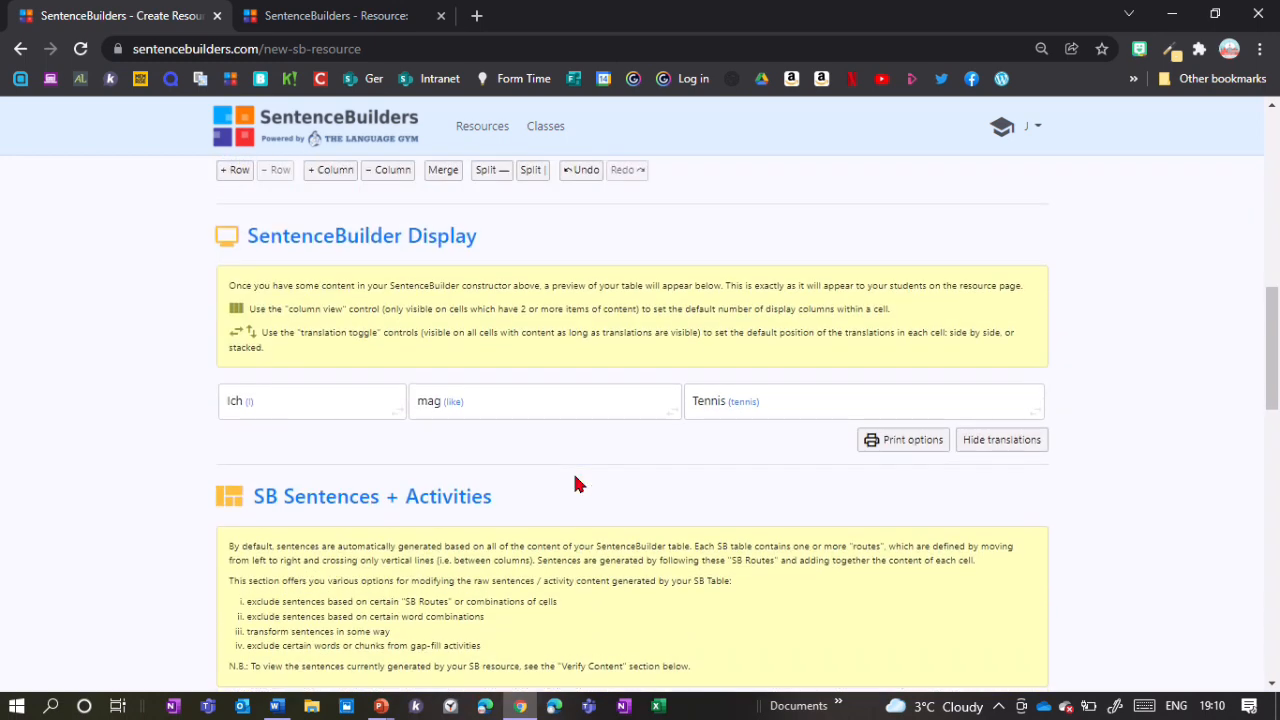
scroll(575, 484, up, 3)
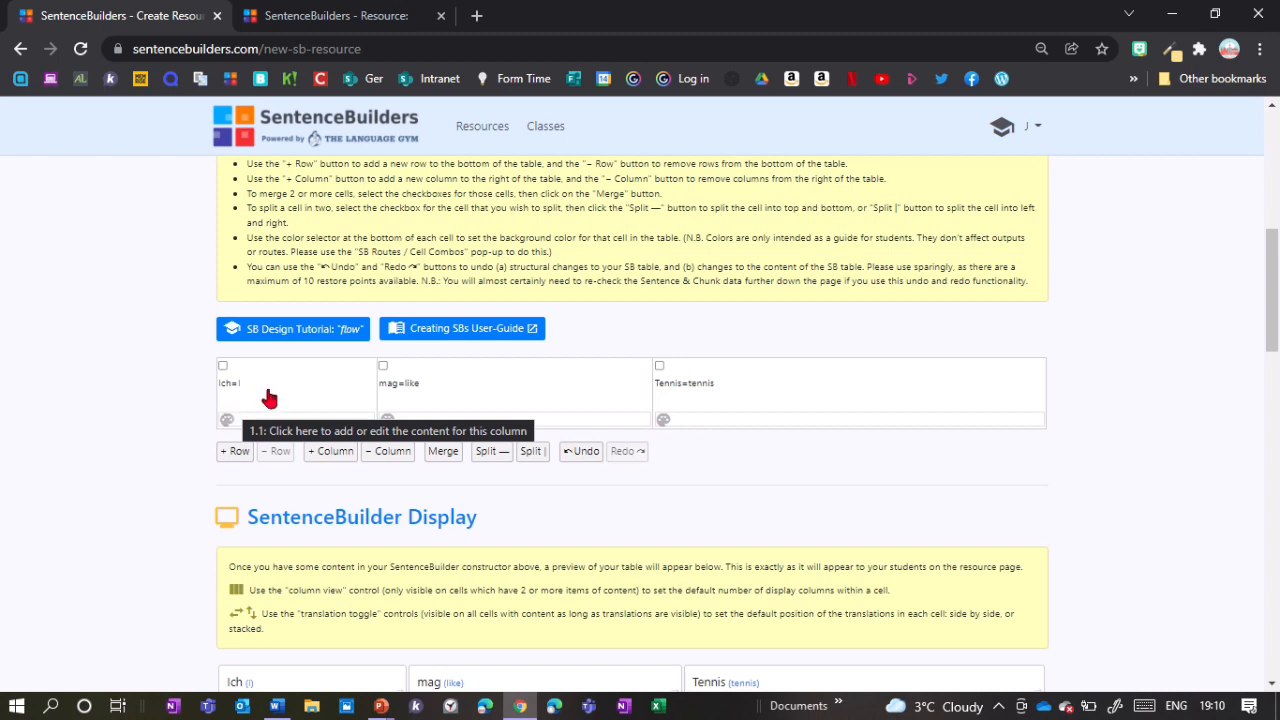
click(735, 405)
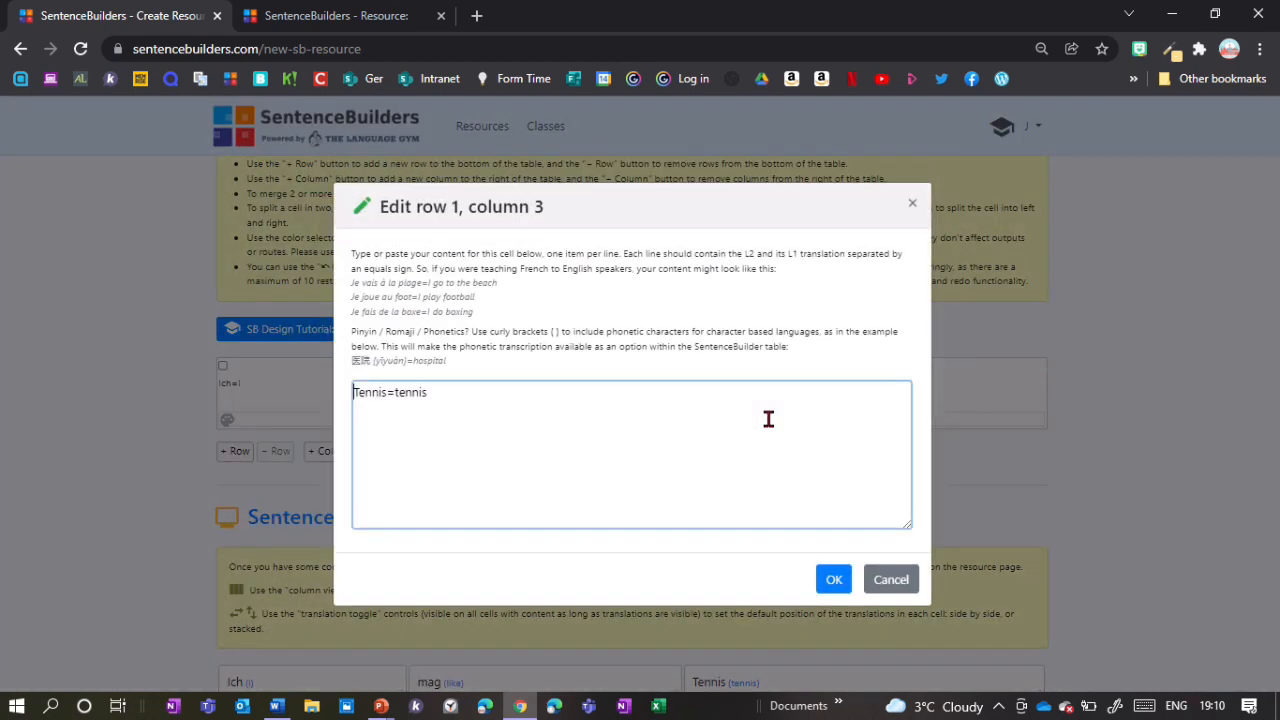
click(387, 394)
click(831, 579)
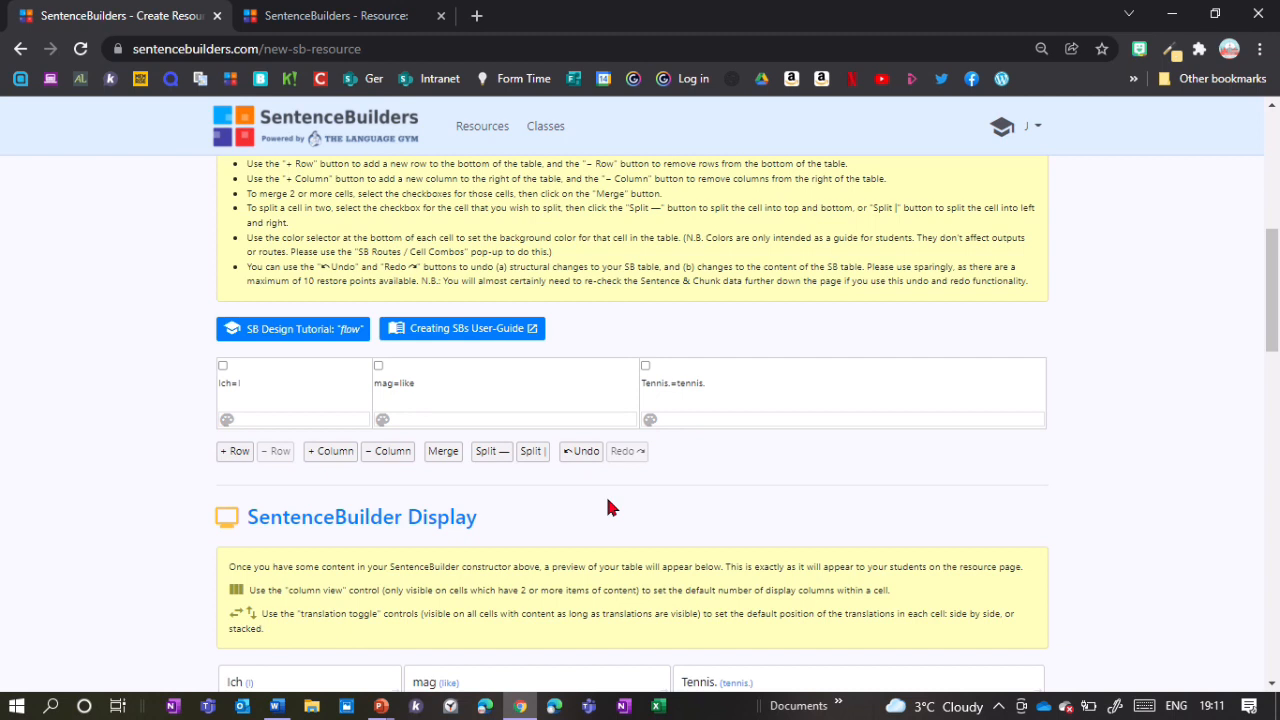
Add a row beneath the first one and fill its first two cells with Er=He and spielt=plays
click(237, 451)
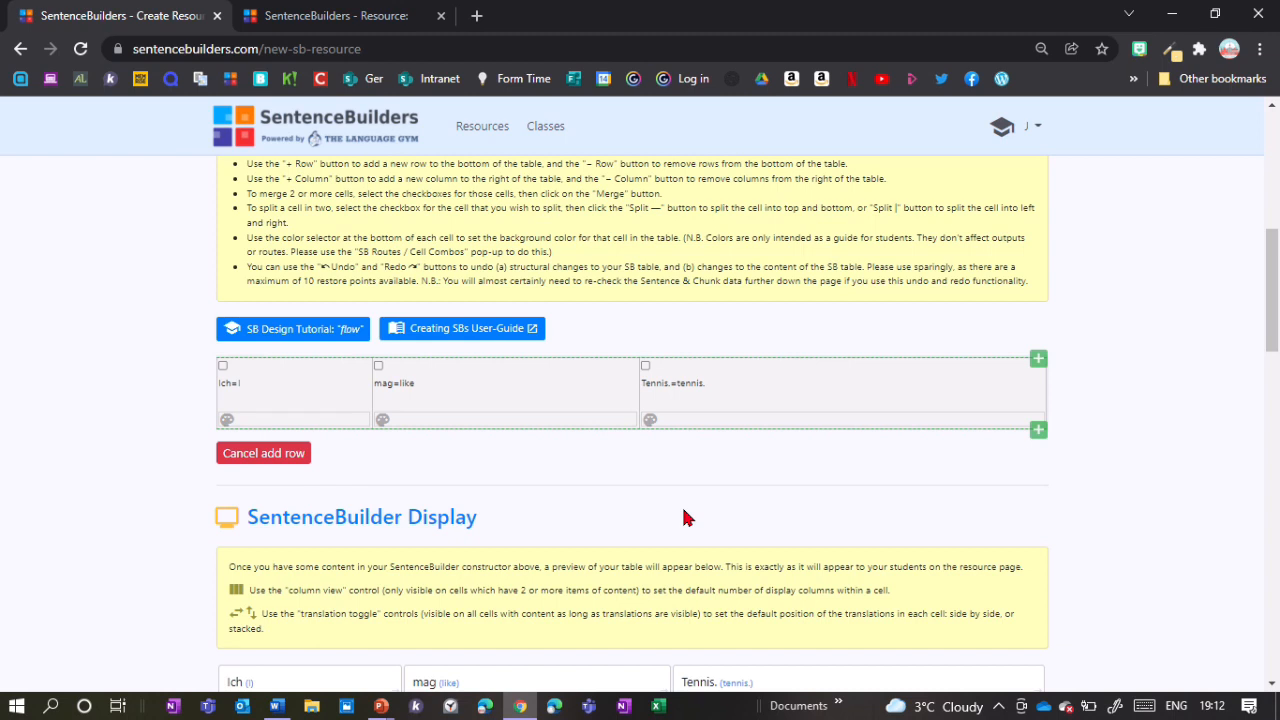
click(1038, 430)
click(310, 468)
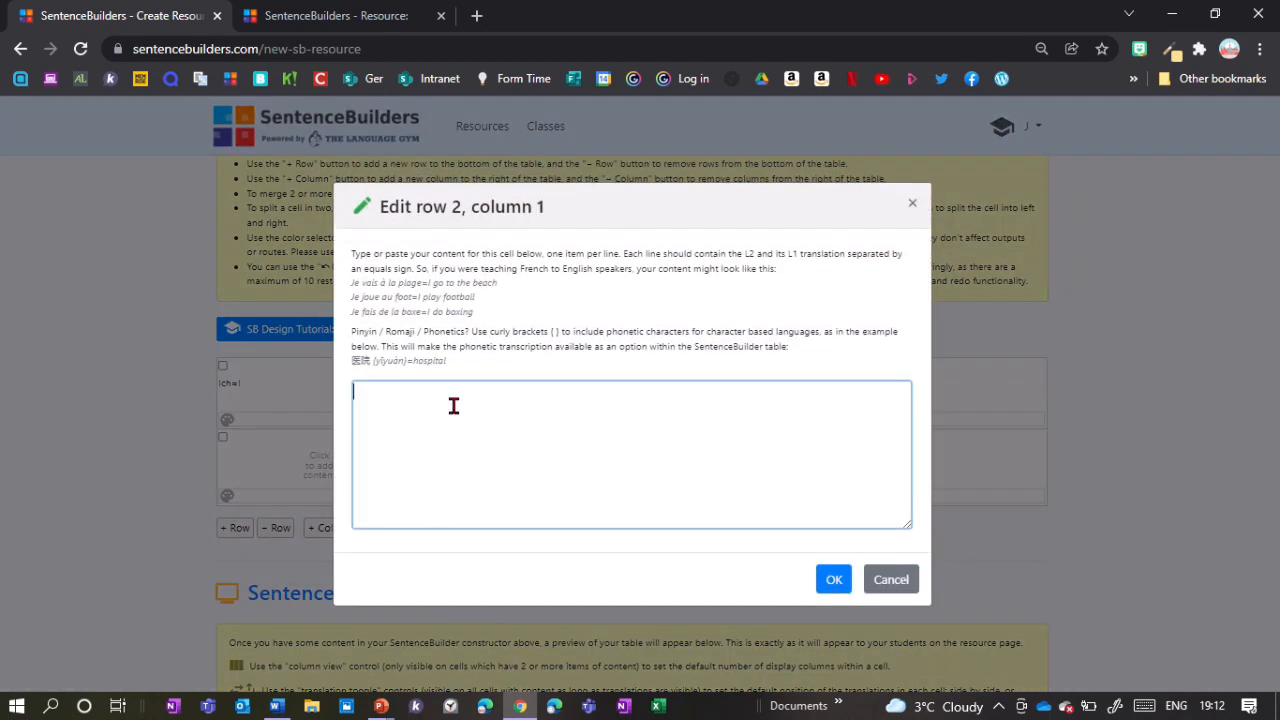
text(Er=He)
key(Tab)
text(plays=)
key(BackSpace)
key(Home)
text(spielt=)
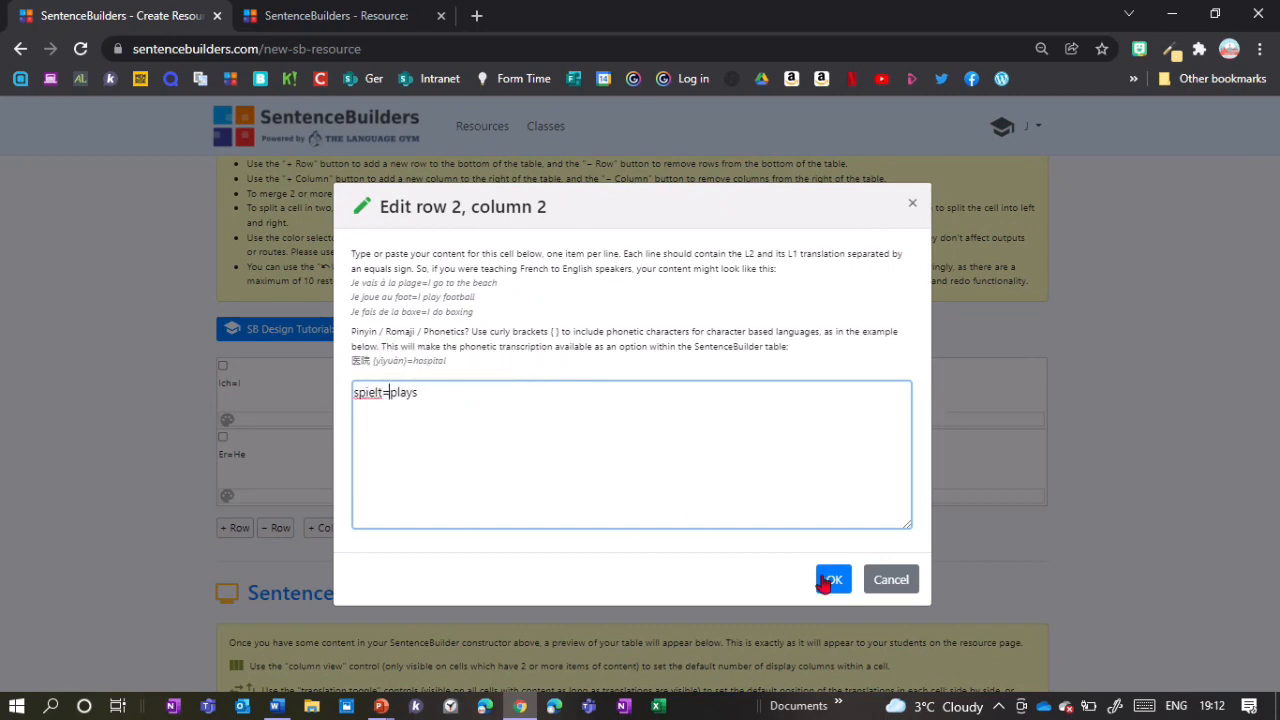
click(834, 580)
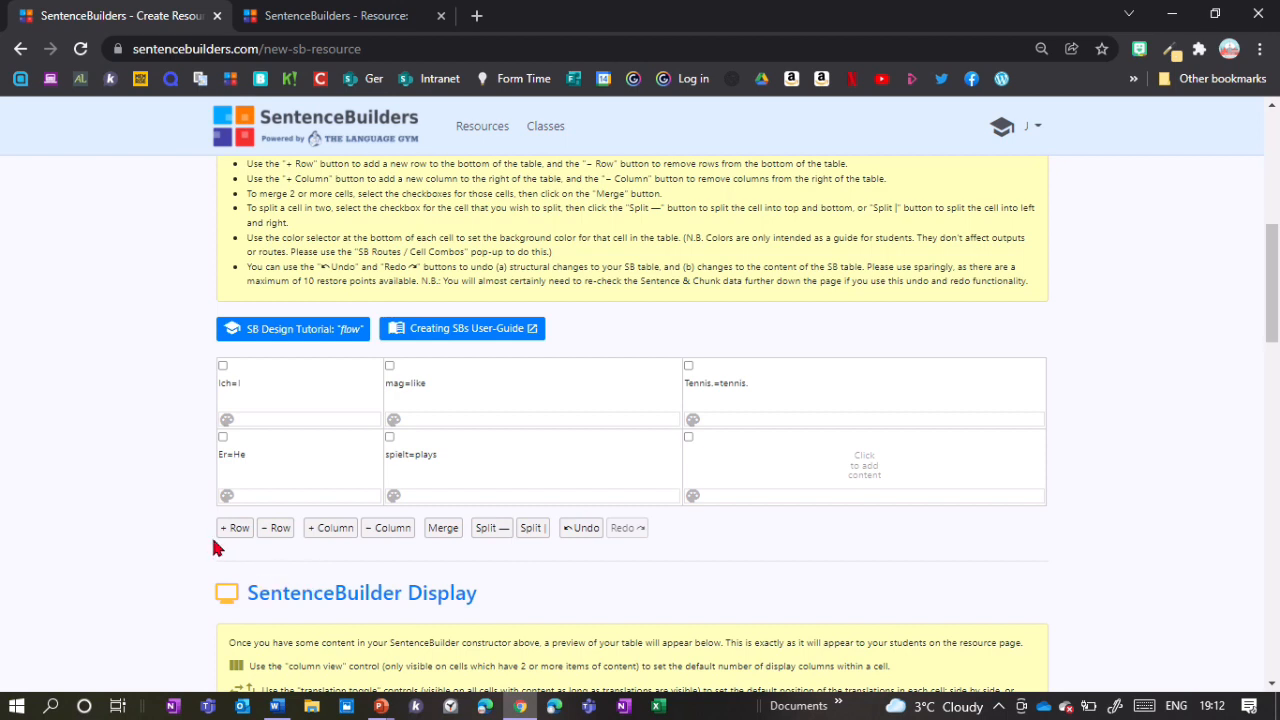
Insert a new column between the verb column and the Tennis column
click(268, 530)
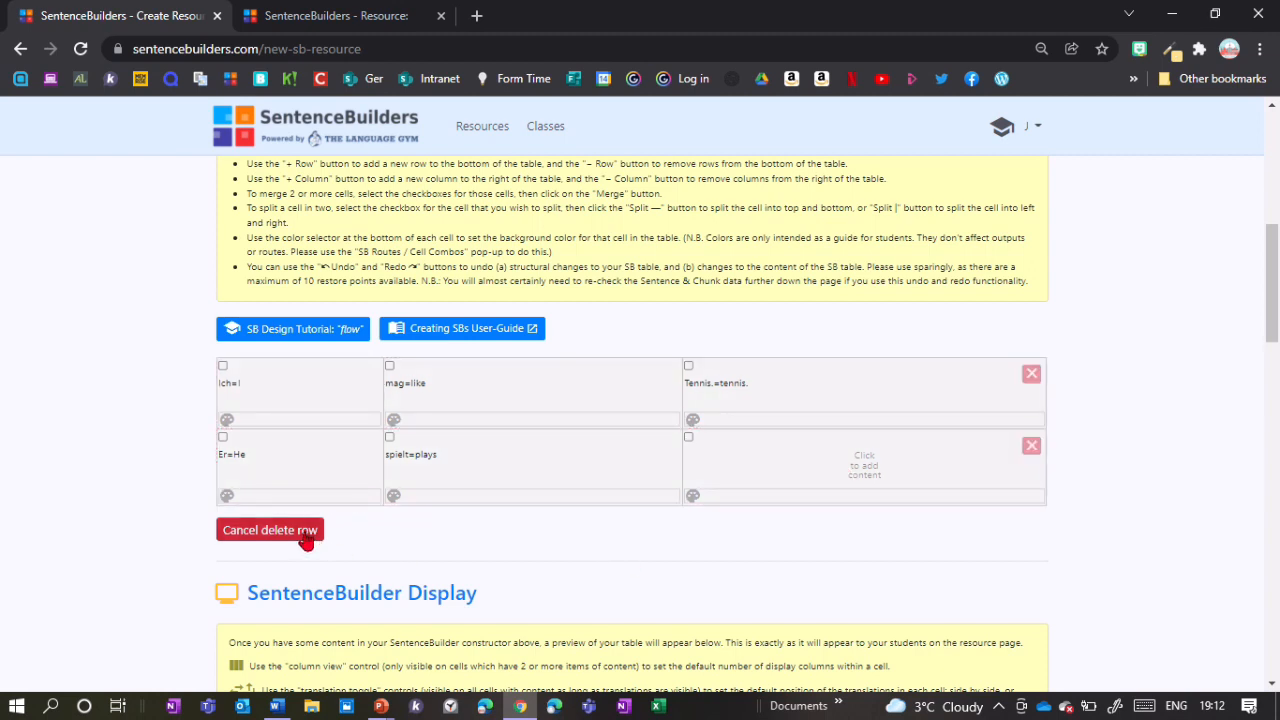
click(305, 531)
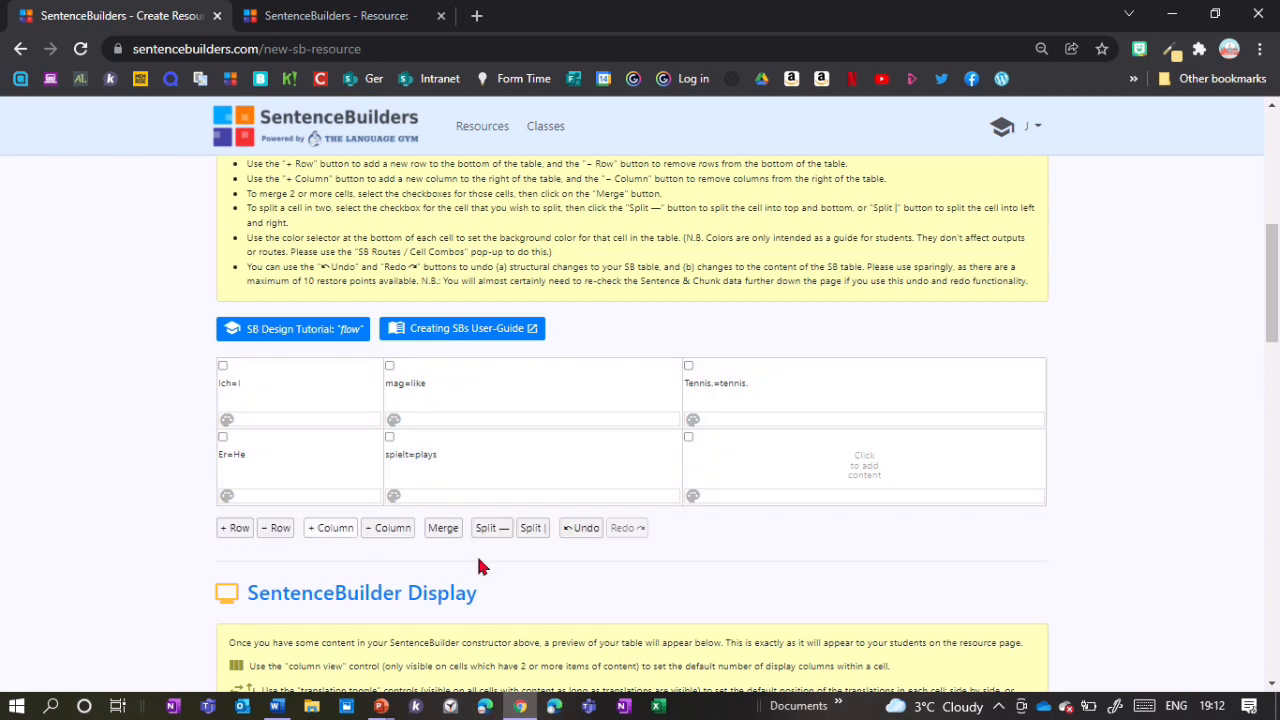
click(325, 536)
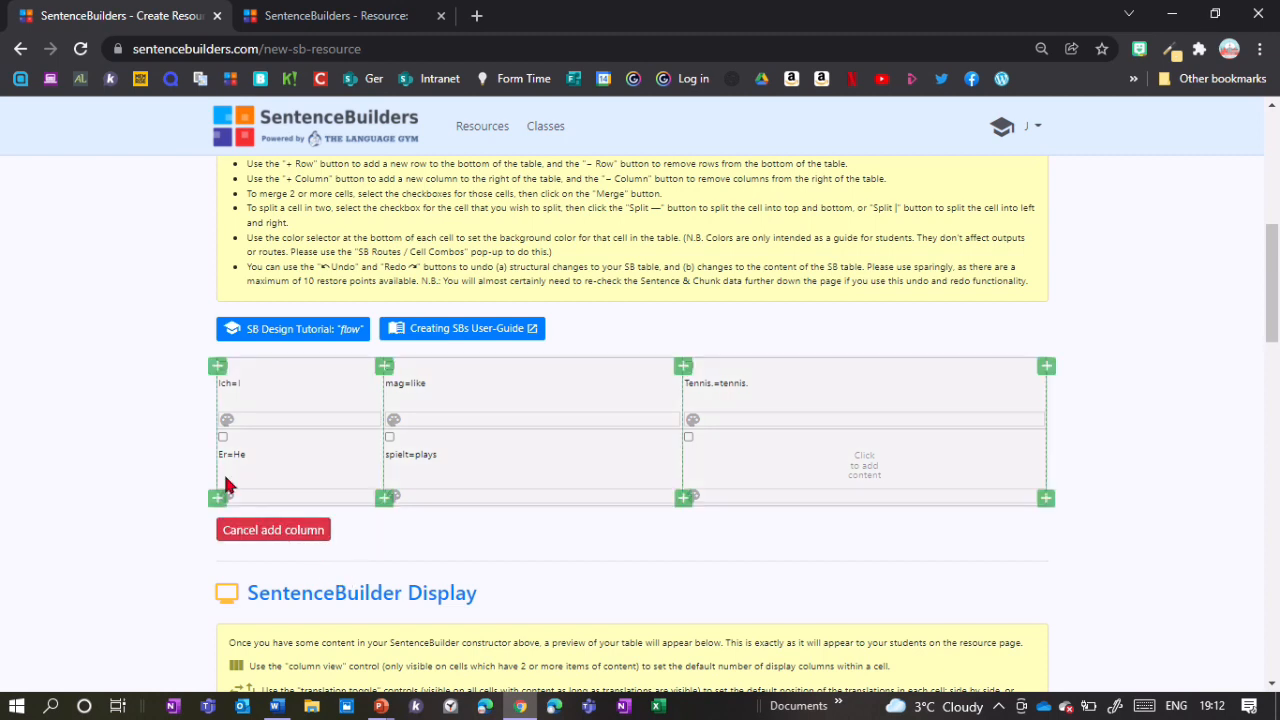
click(684, 498)
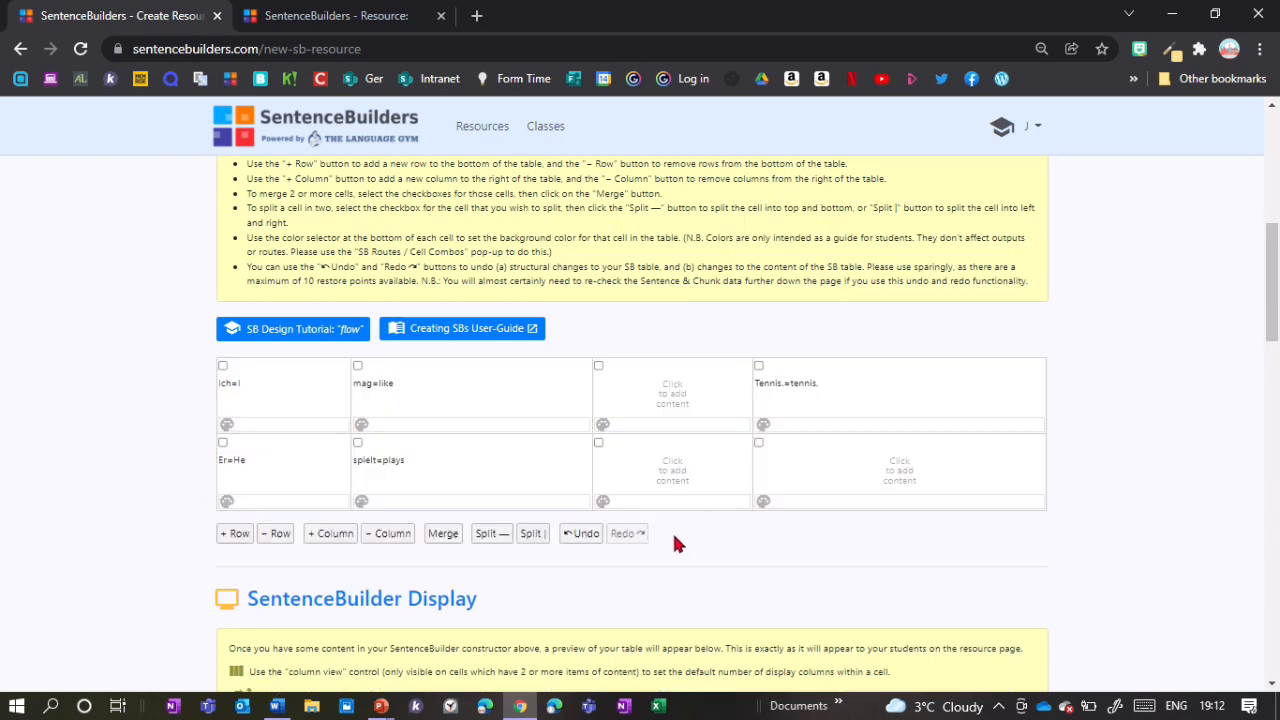
Enter im Park=in the park and in der Schule=in school on separate lines in row 1, column 3
click(642, 395)
text(im Park=in the p)
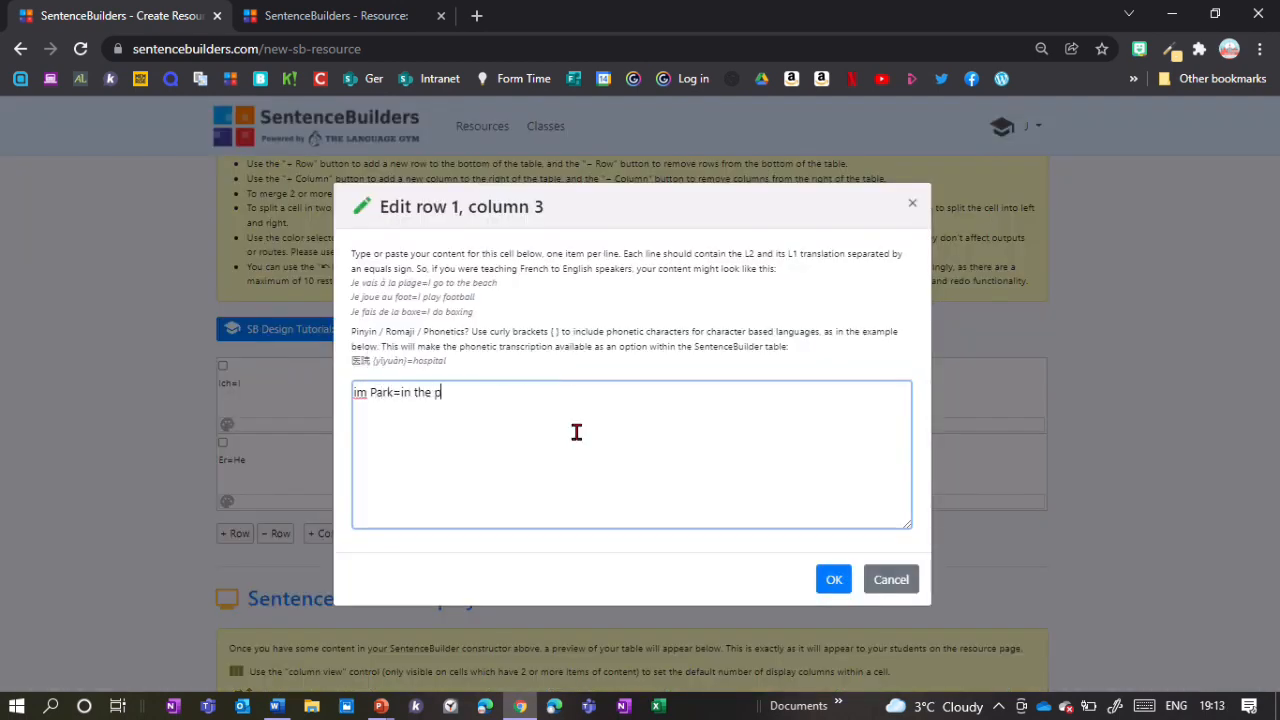
text(ark)
key(Return)
text(in der Schule=in school)
click(832, 580)
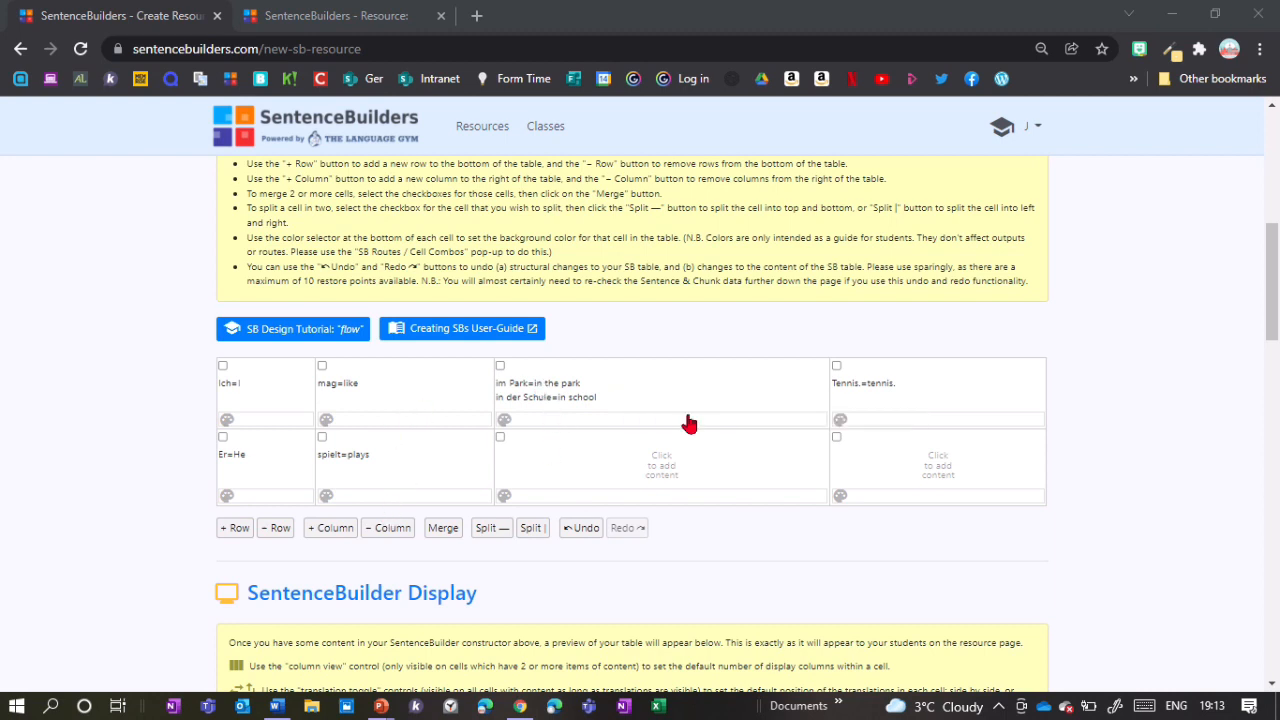
Merge the two cells of the third column into one cell spanning both rows
click(500, 366)
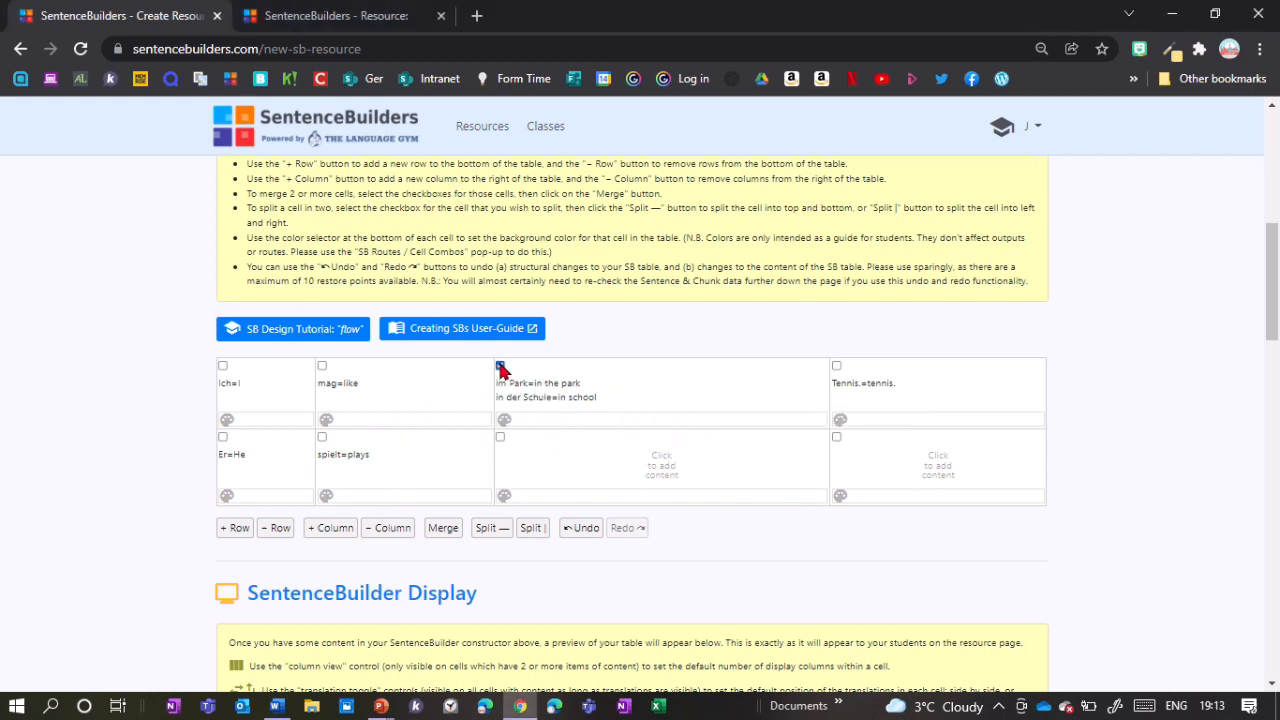
click(500, 437)
click(444, 532)
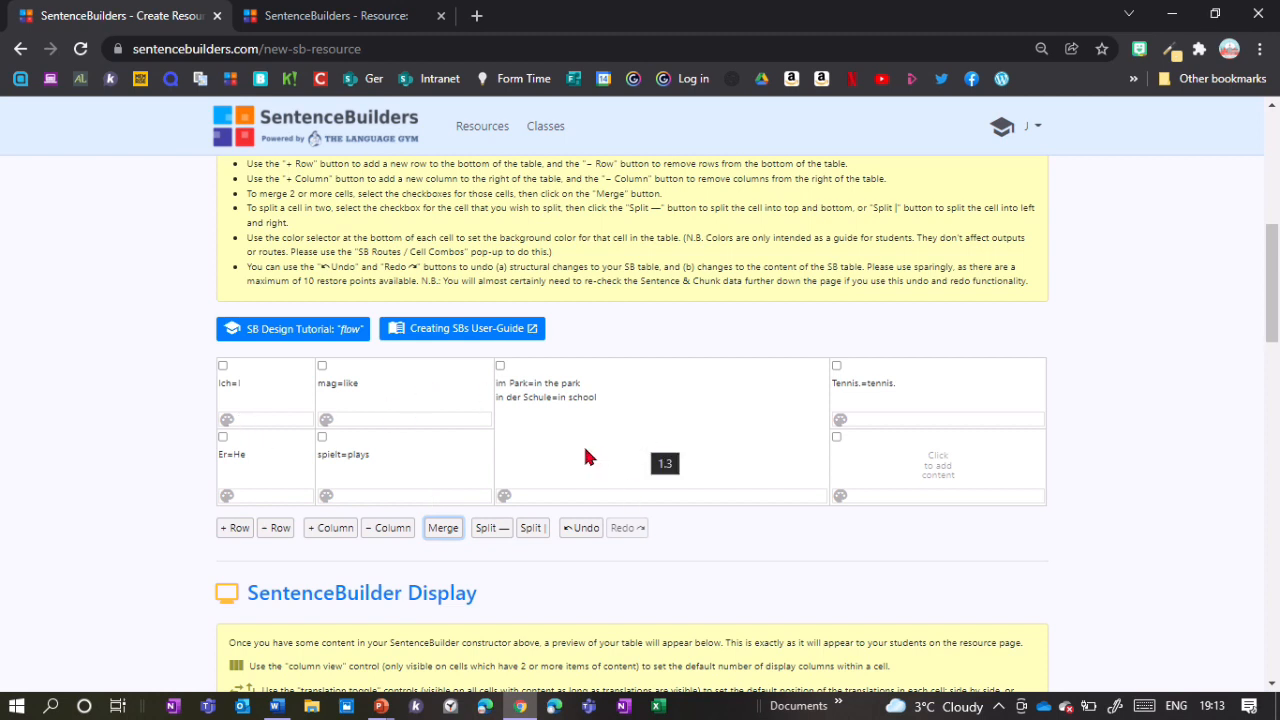
Merge the Tennis cell with the empty cell beneath it in the fourth column
click(836, 366)
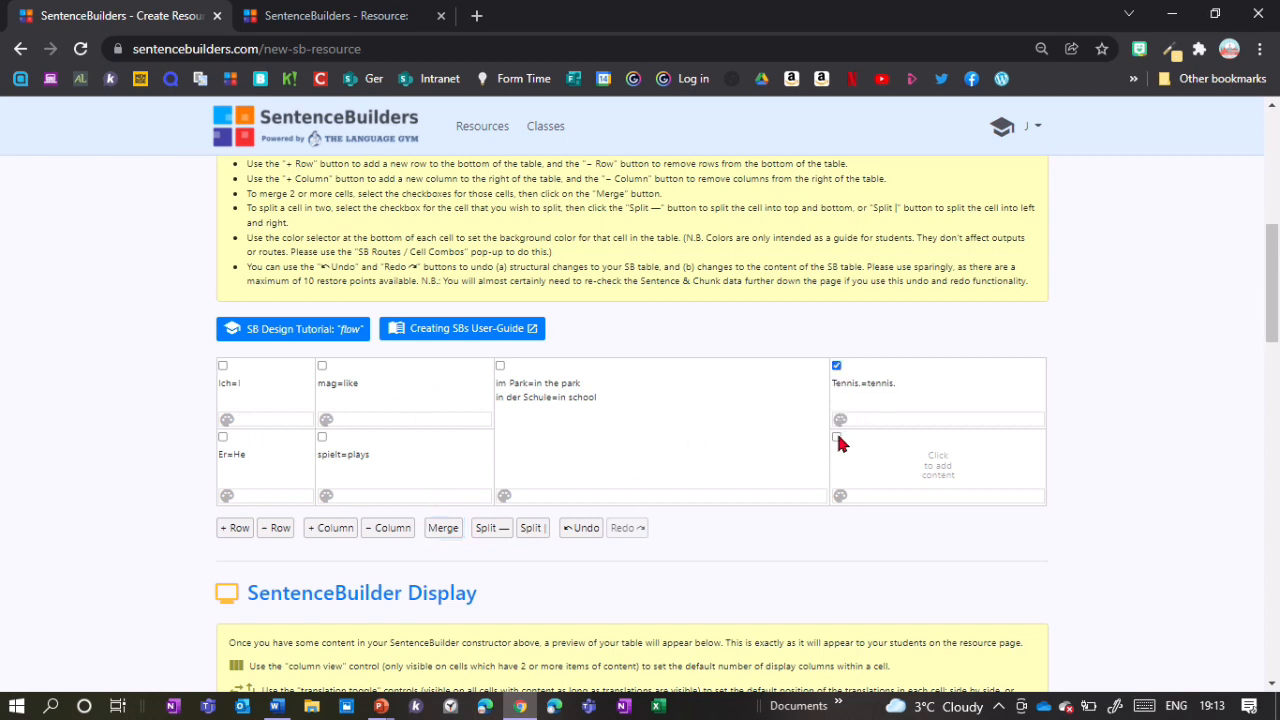
click(836, 437)
click(443, 530)
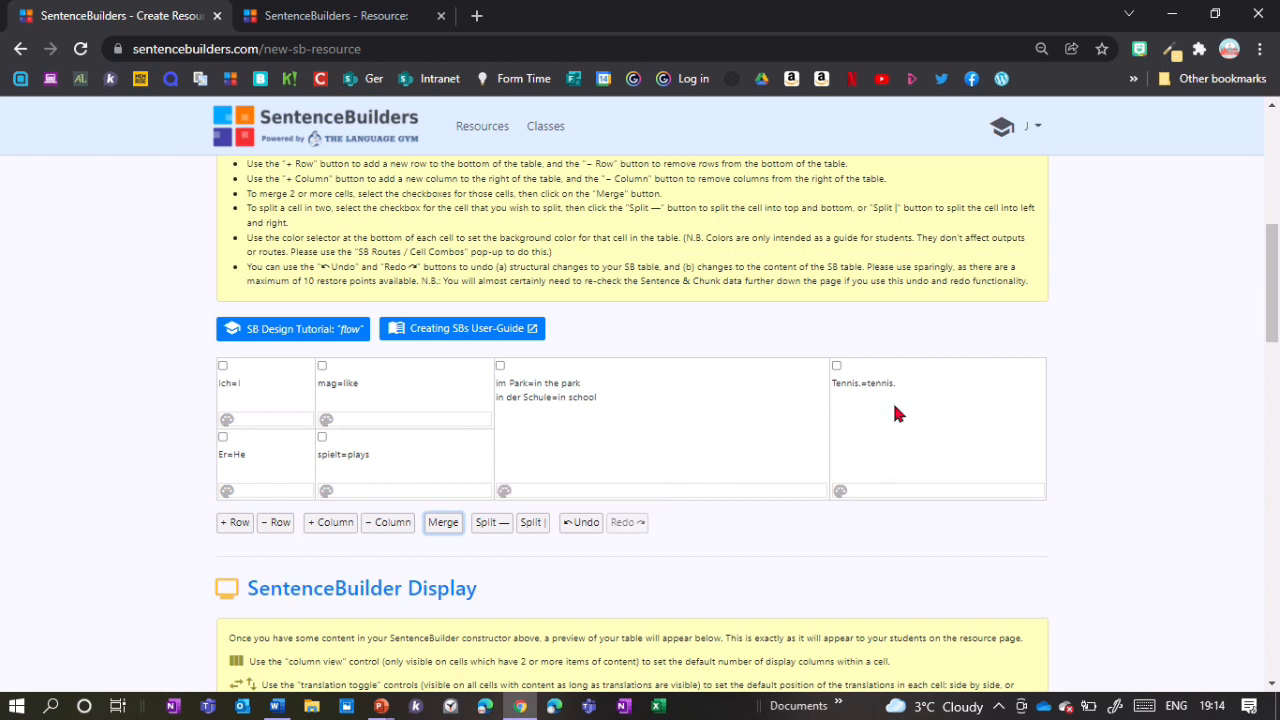
Split the merged Tennis cell in the fourth column into a top and a bottom cell
click(836, 366)
click(490, 522)
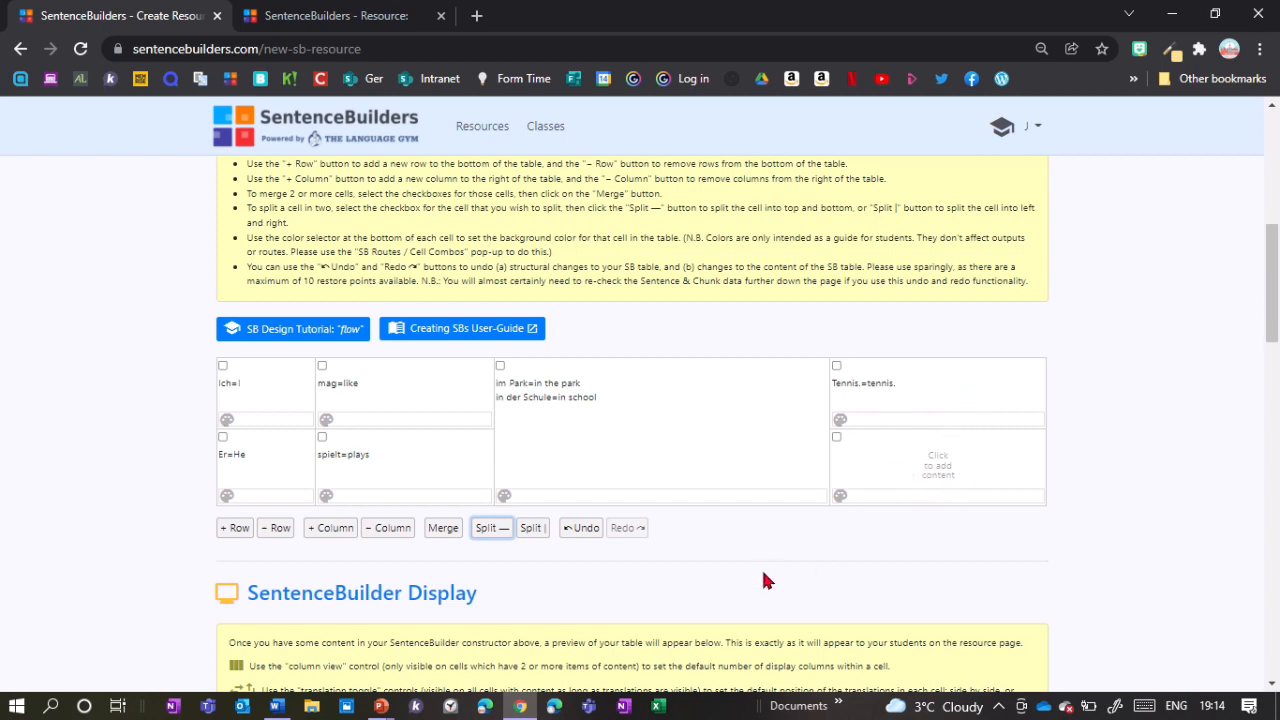
click(531, 534)
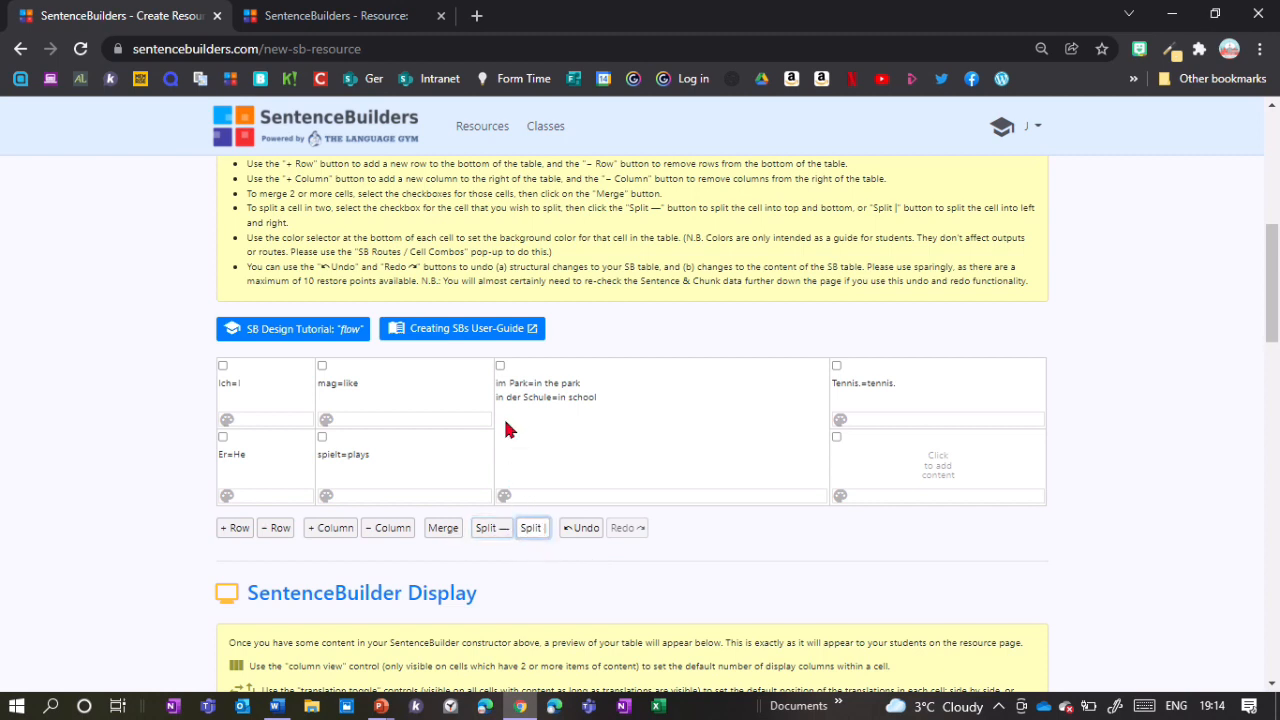
Split the merged third-column cell into left and right cells and undo that split
click(500, 366)
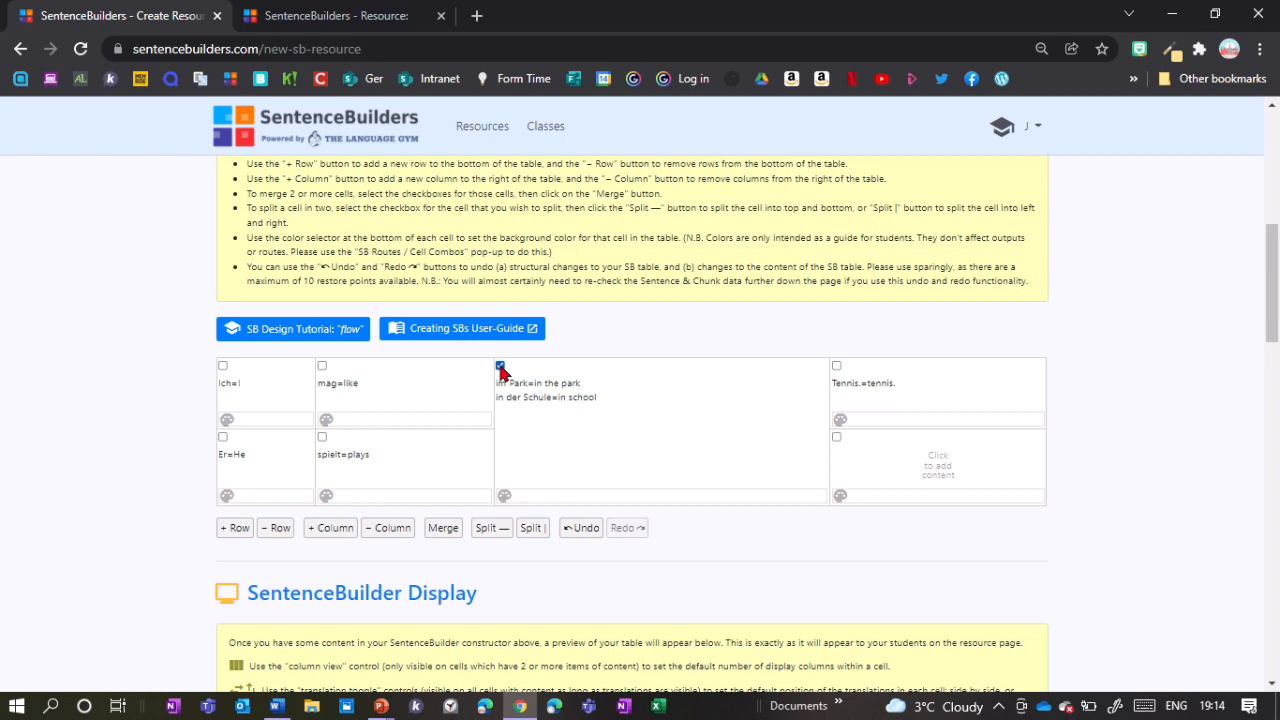
click(531, 528)
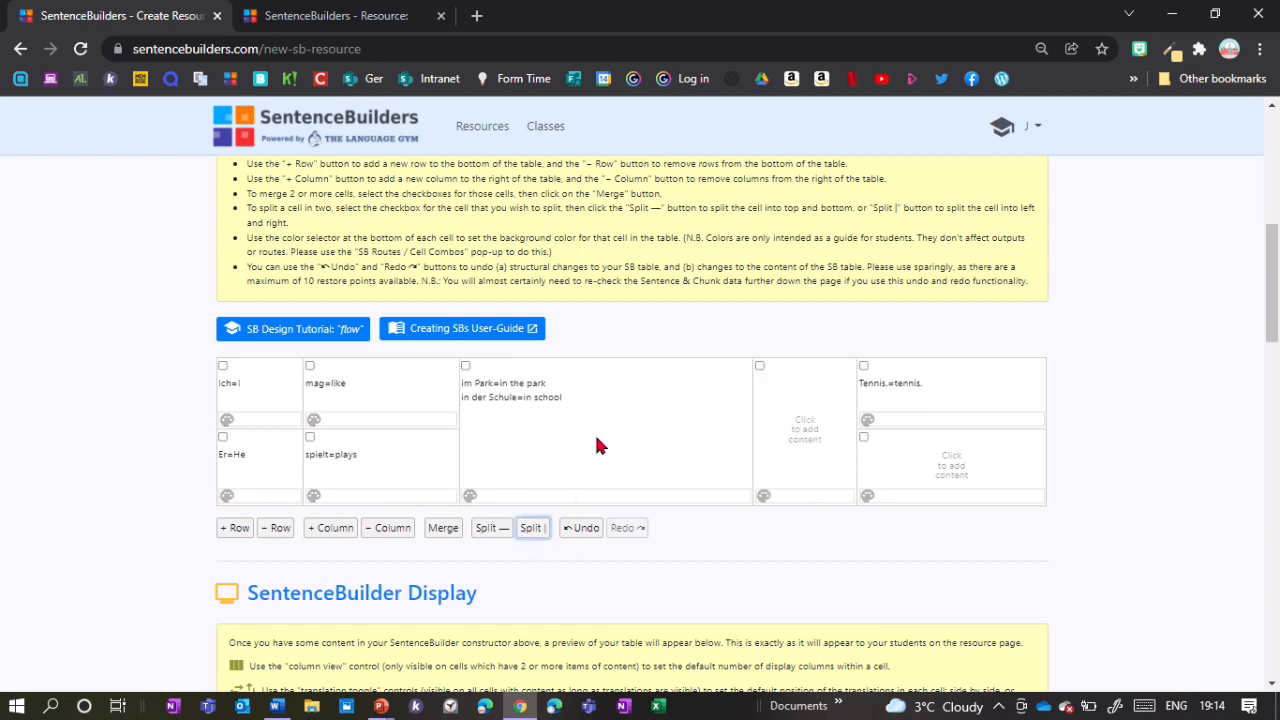
click(586, 530)
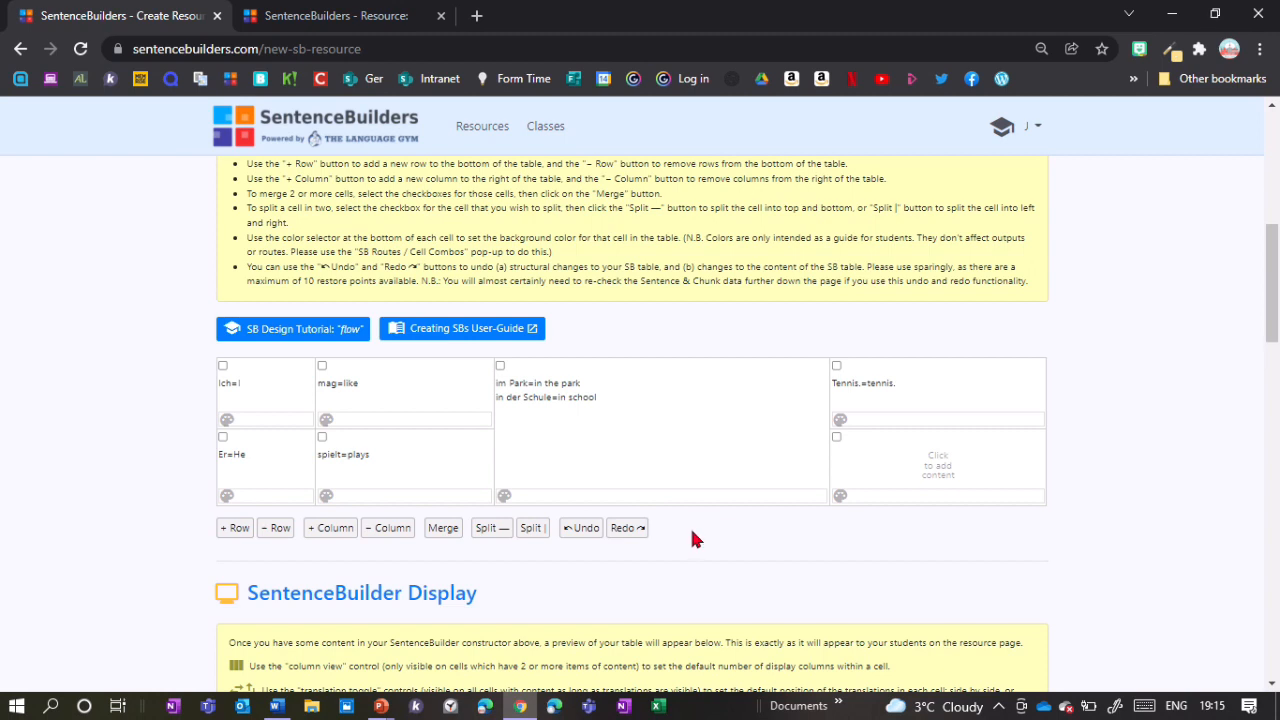
Set the background colour of the Ich cell to light pink and the Er cell to light blue
click(226, 422)
click(258, 446)
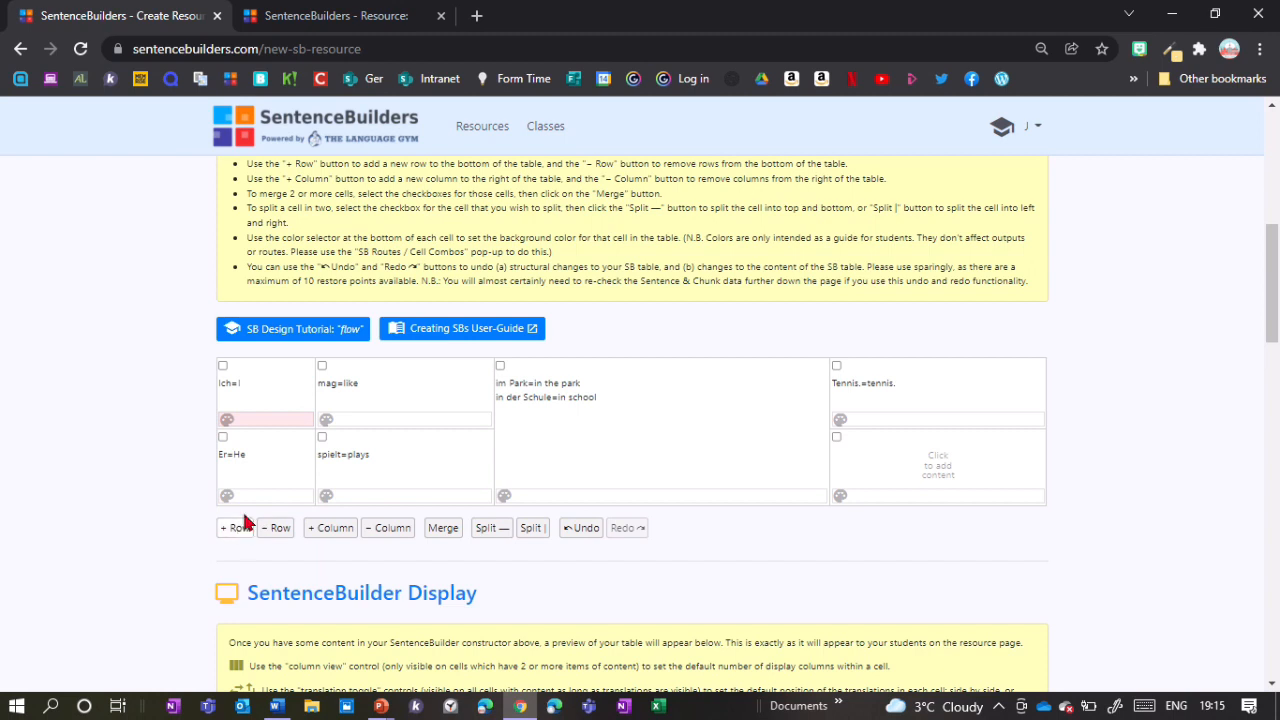
click(227, 495)
click(250, 578)
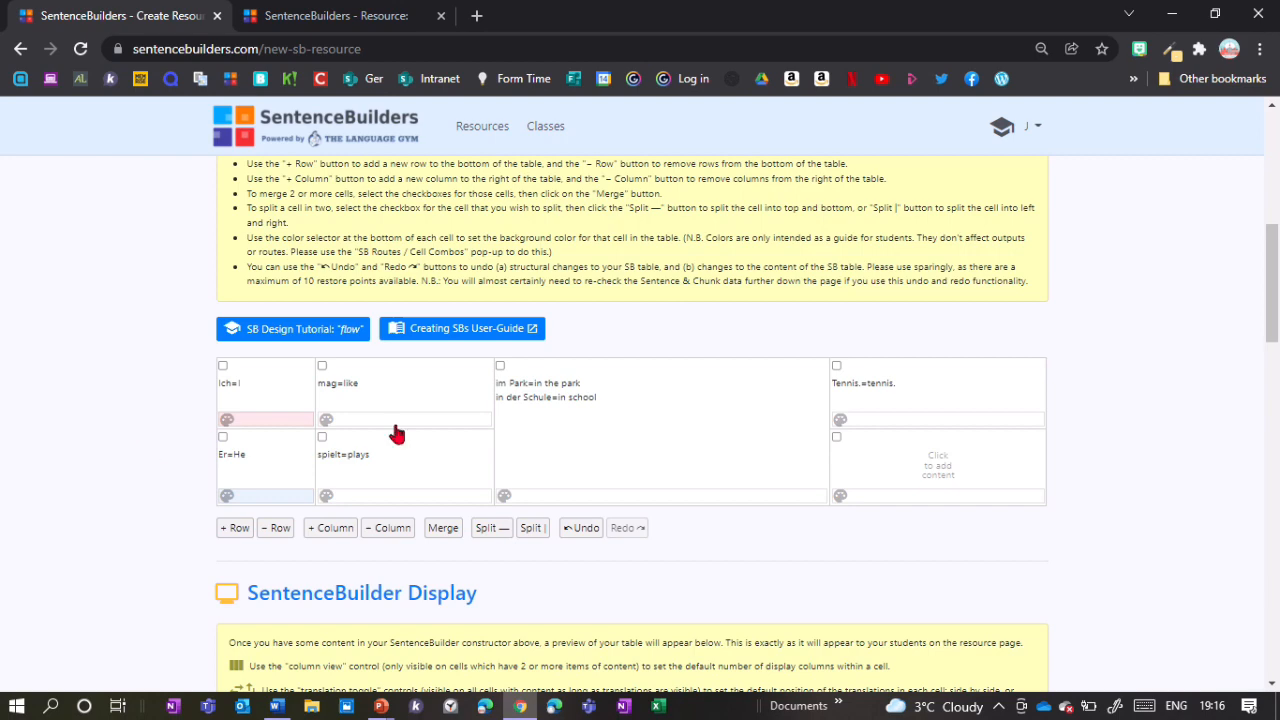
Examine the table's cell colours and layout in the SentenceBuilder Display preview
scroll(583, 514, down, 1)
scroll(564, 522, up, 1)
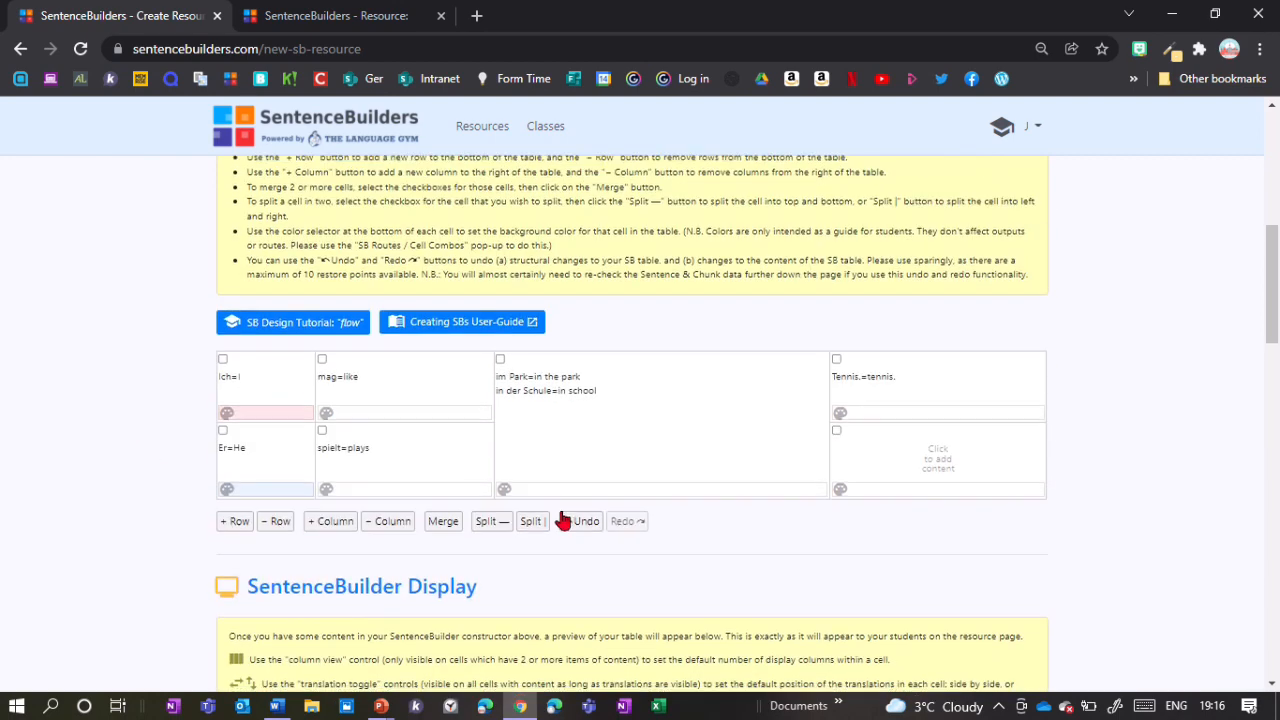
scroll(569, 440, down, 6)
scroll(572, 441, up, 1)
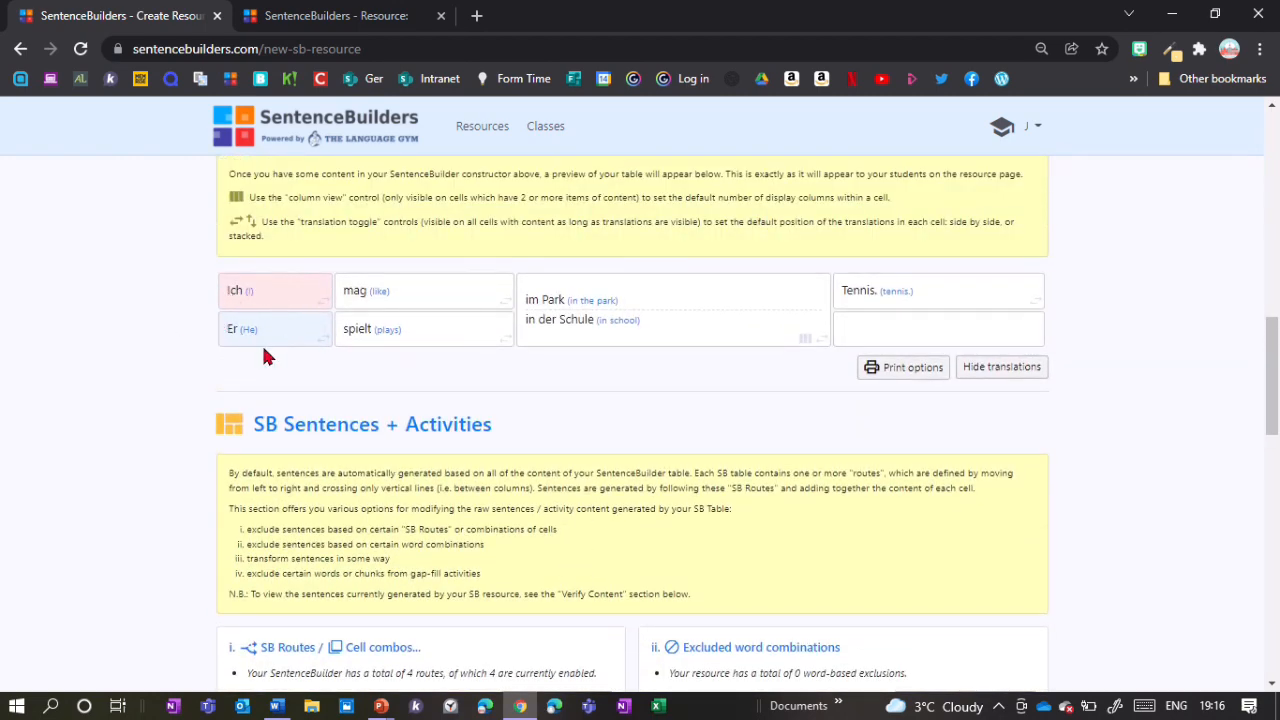
scroll(376, 400, up, 2)
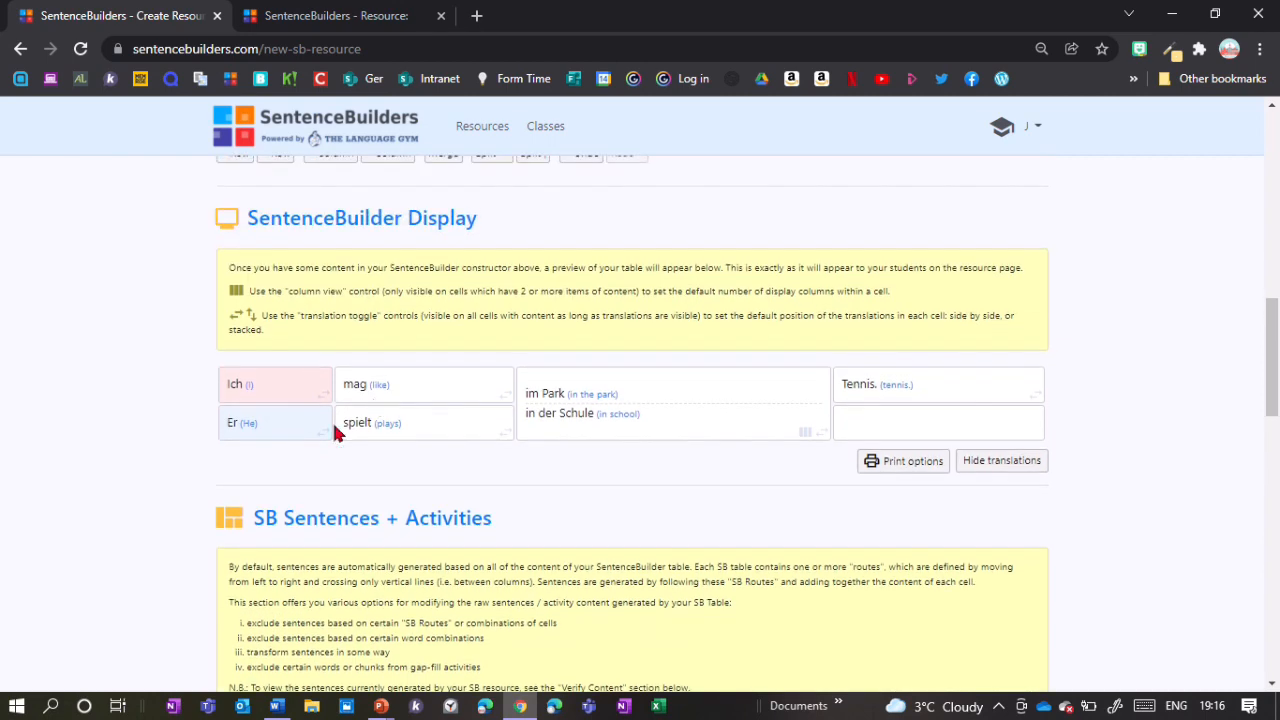
scroll(800, 380, up, 1)
scroll(510, 404, up, 1)
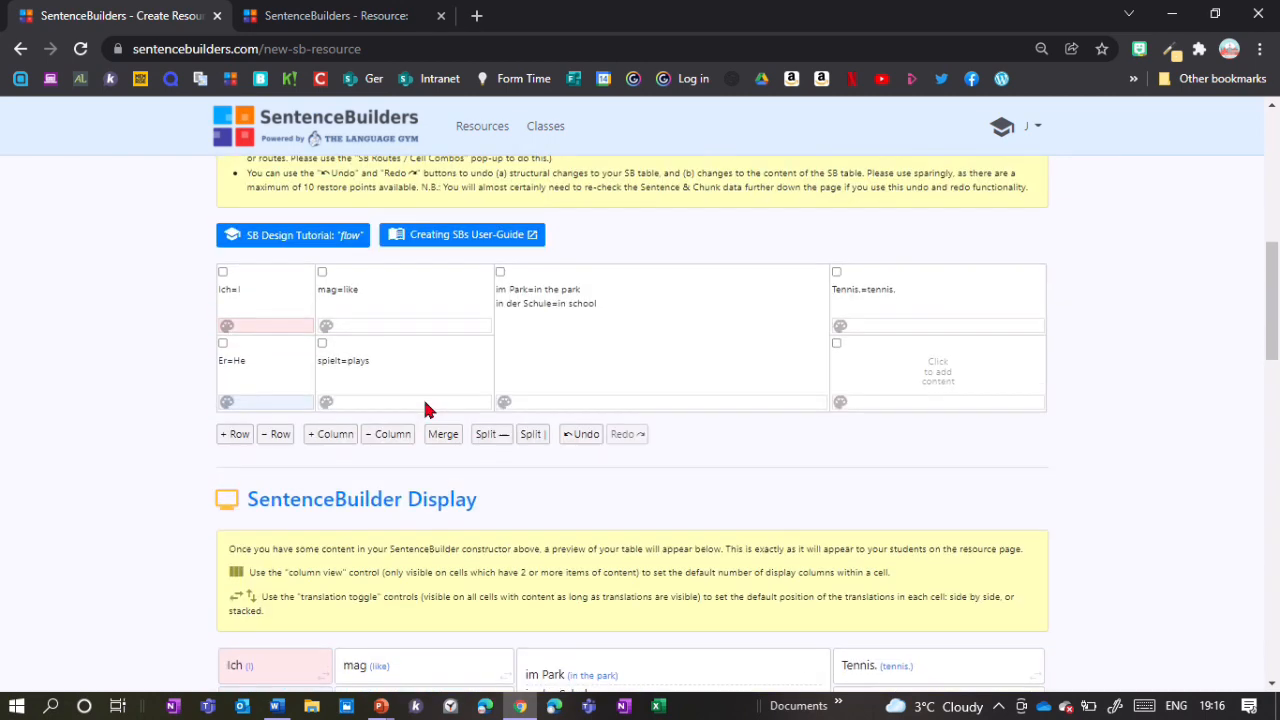
scroll(291, 470, up, 1)
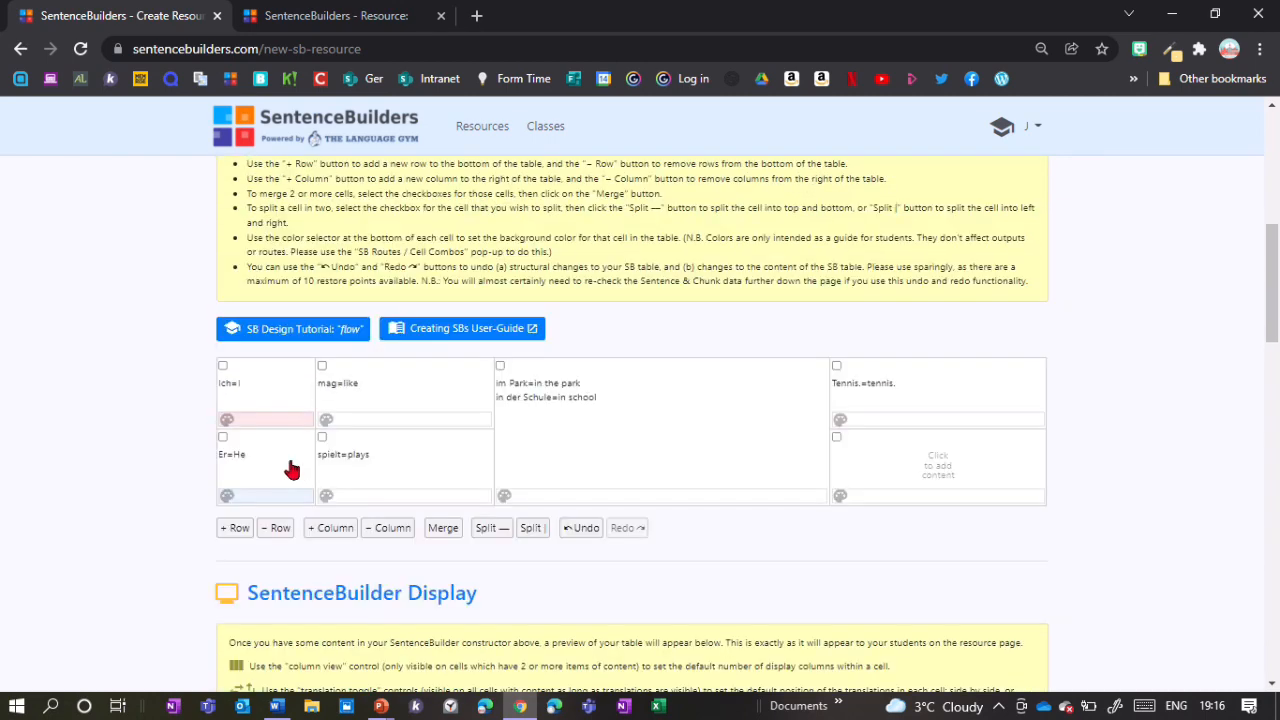
Merge the Tennis cell with the empty cell beneath it into one cell spanning both rows
click(836, 437)
click(836, 366)
click(442, 528)
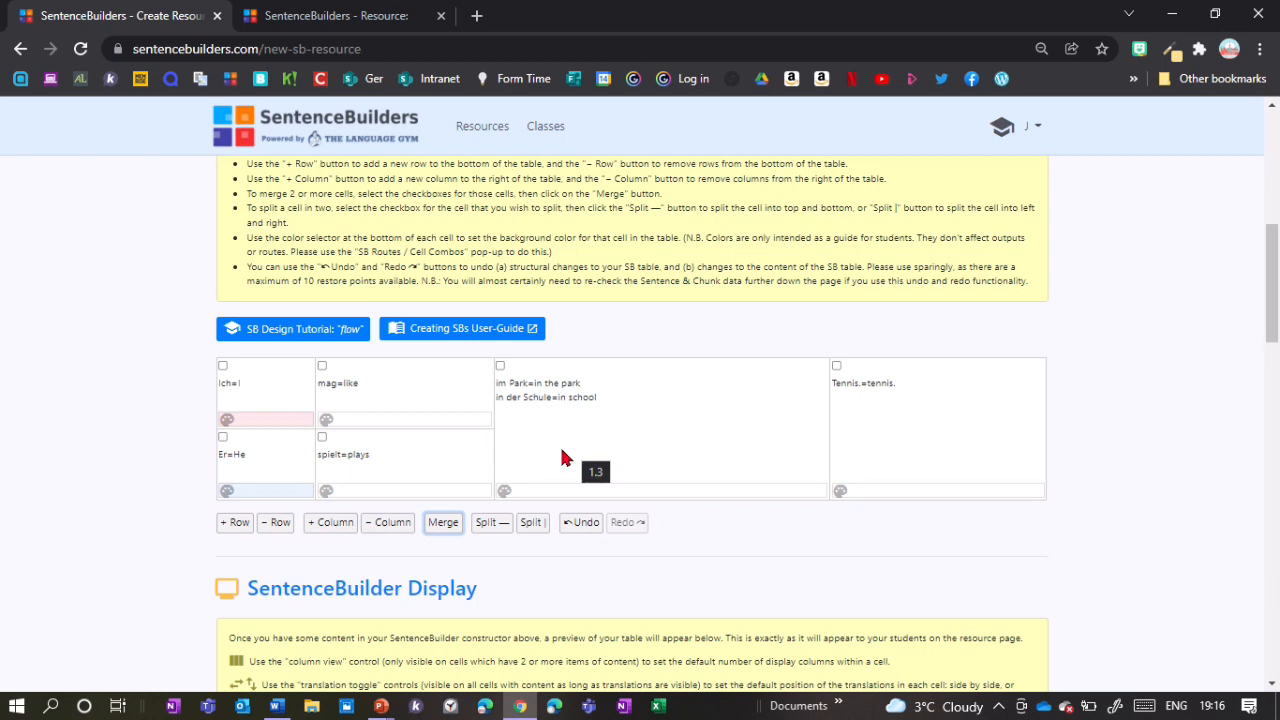
click(321, 378)
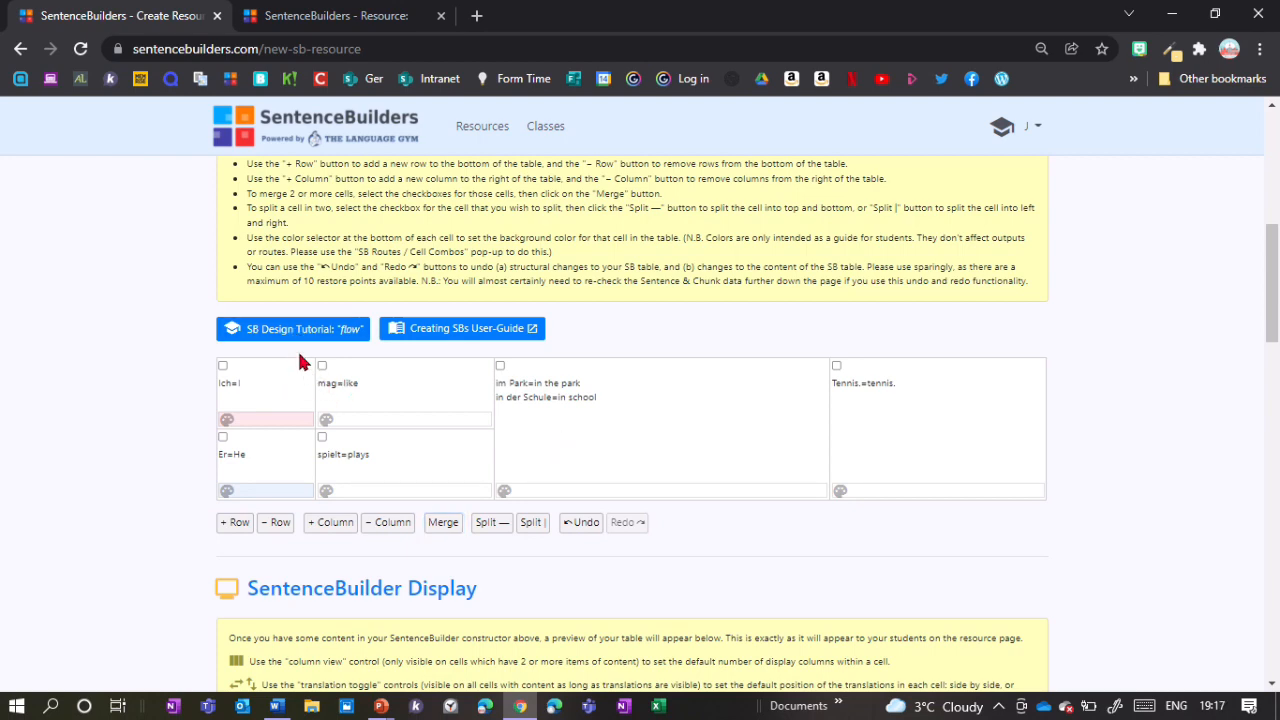
View the SentenceBuilder design tutorial on "flow" and close it
click(263, 335)
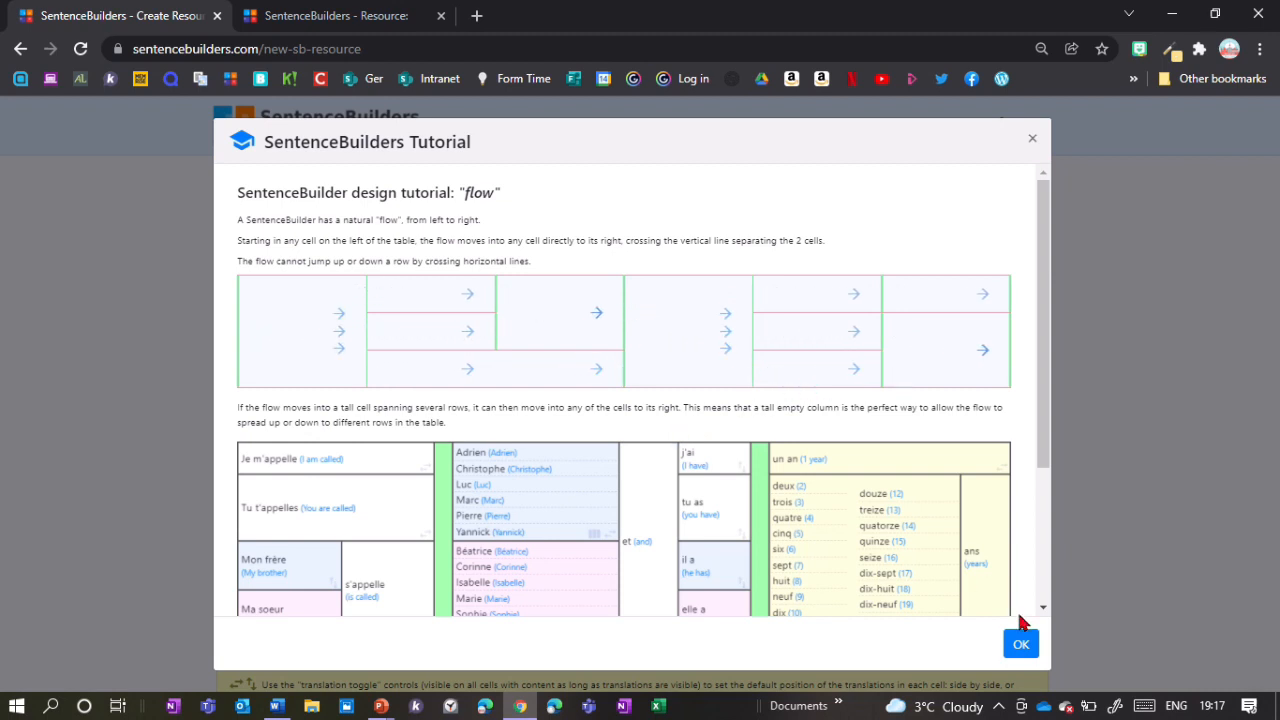
click(1016, 648)
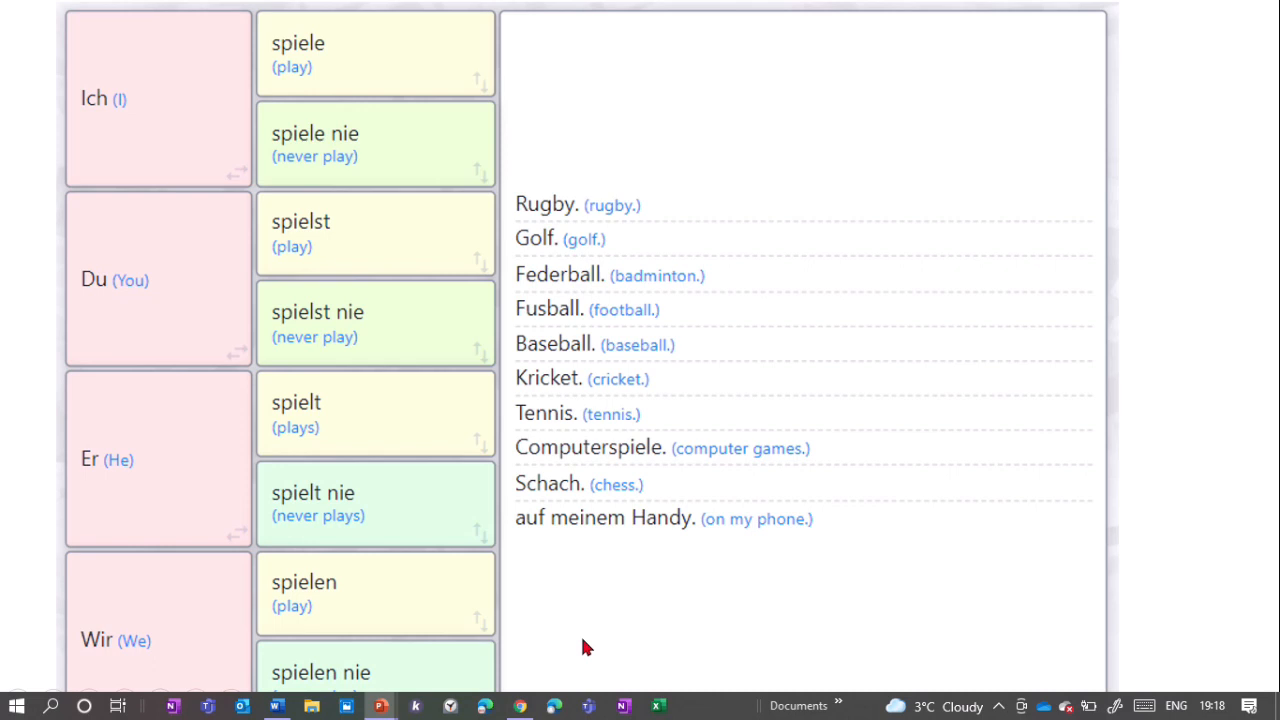
key(Right)
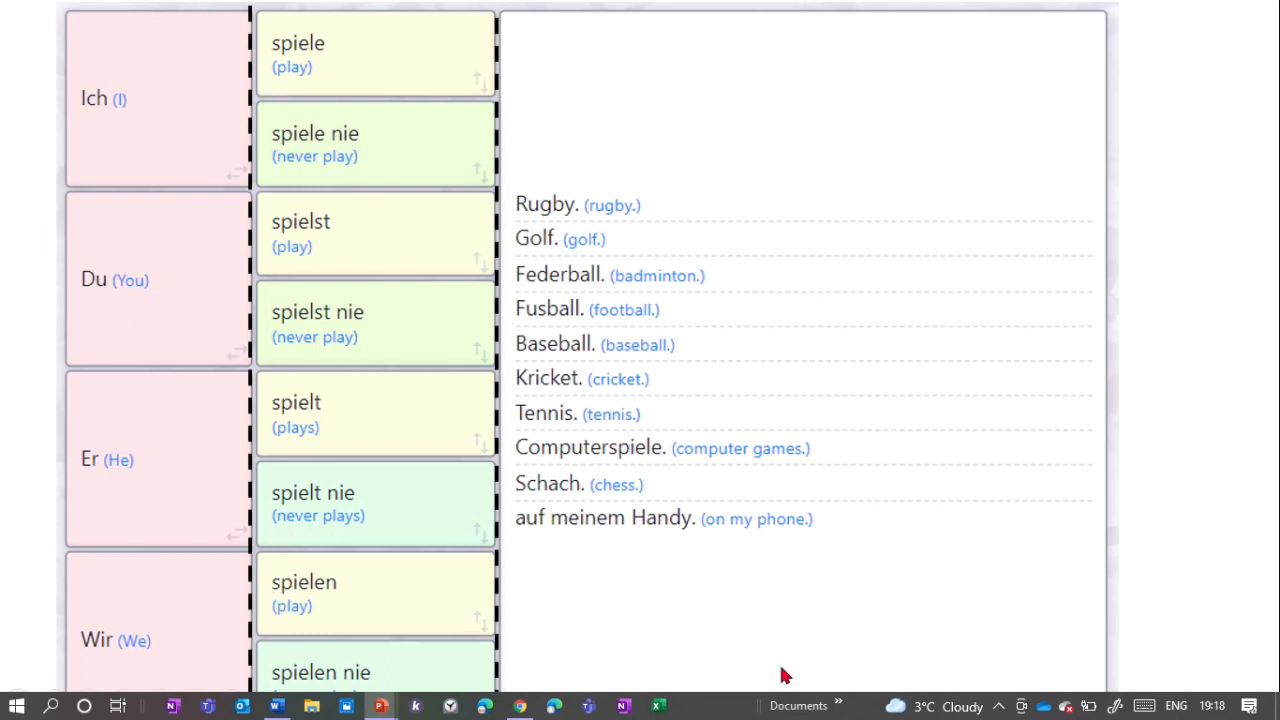
click(660, 632)
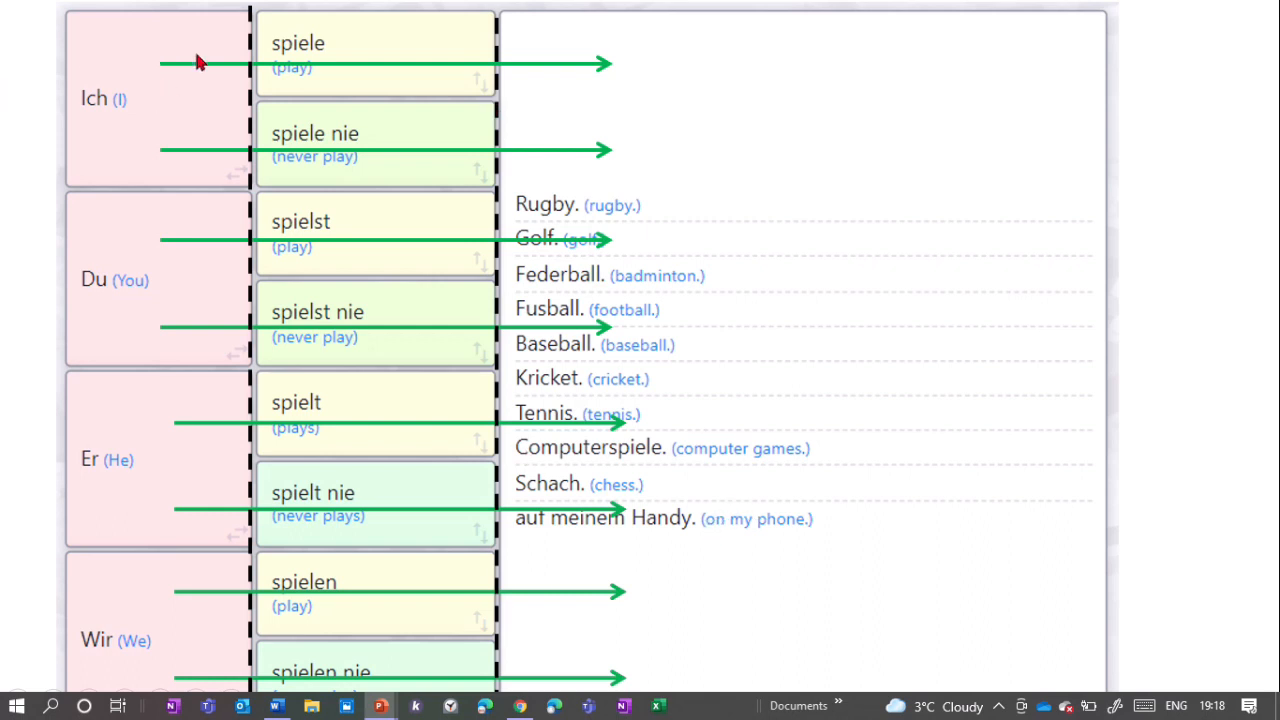
click(810, 251)
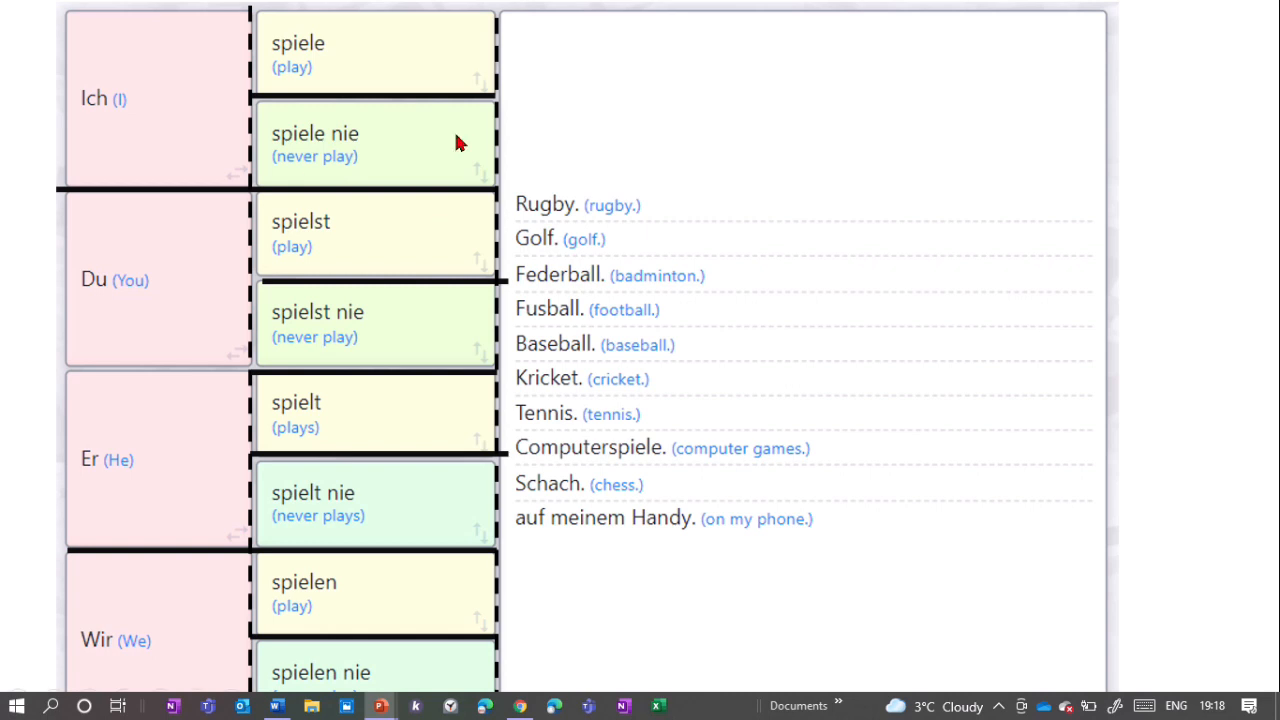
click(659, 305)
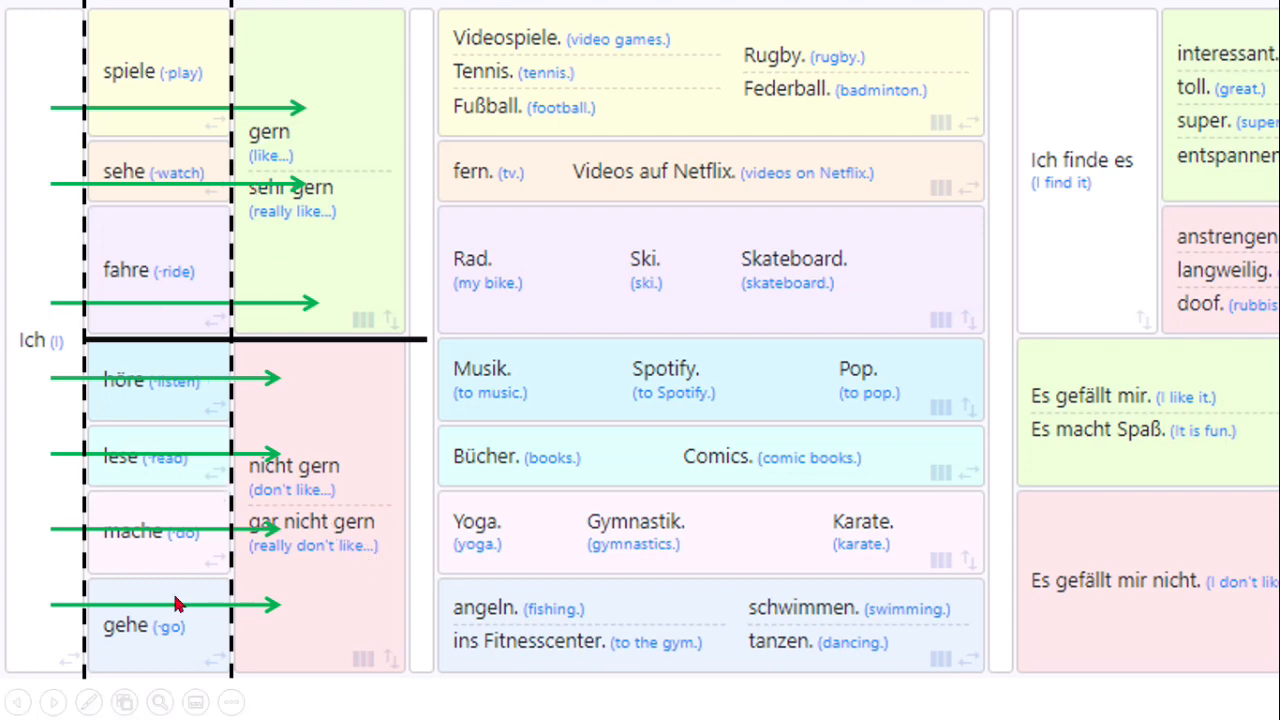
key(Right)
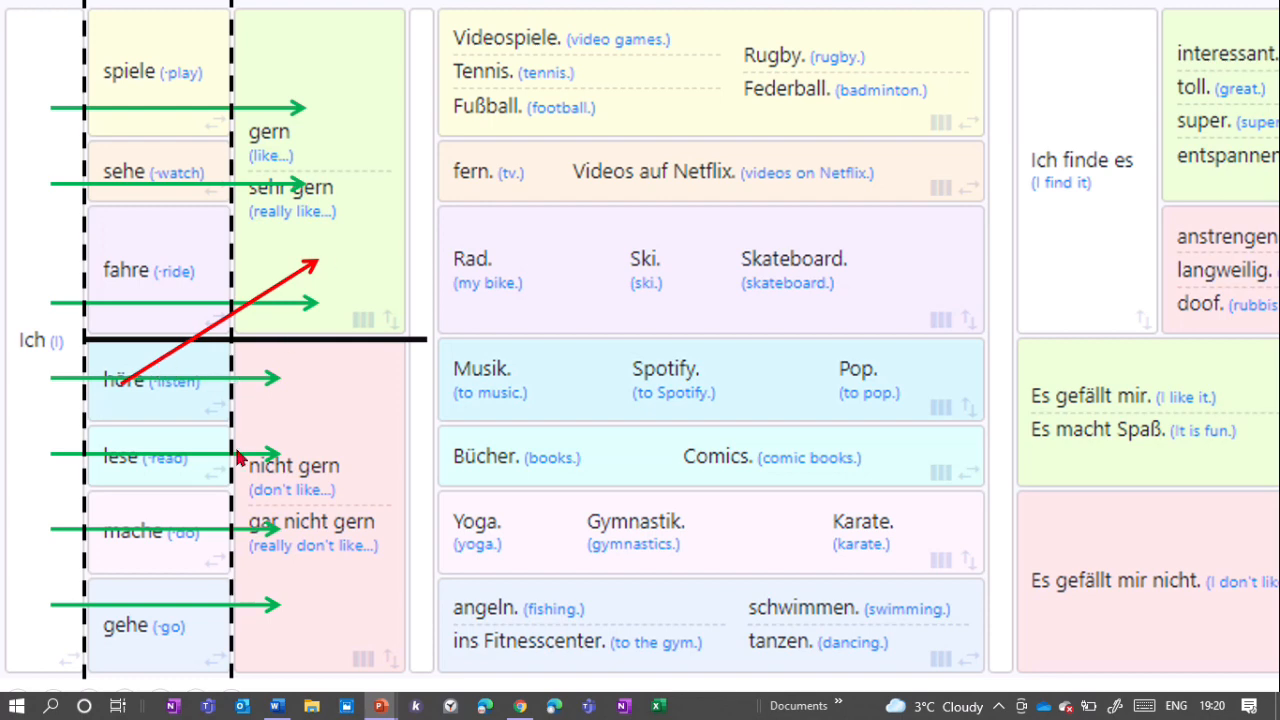
click(285, 421)
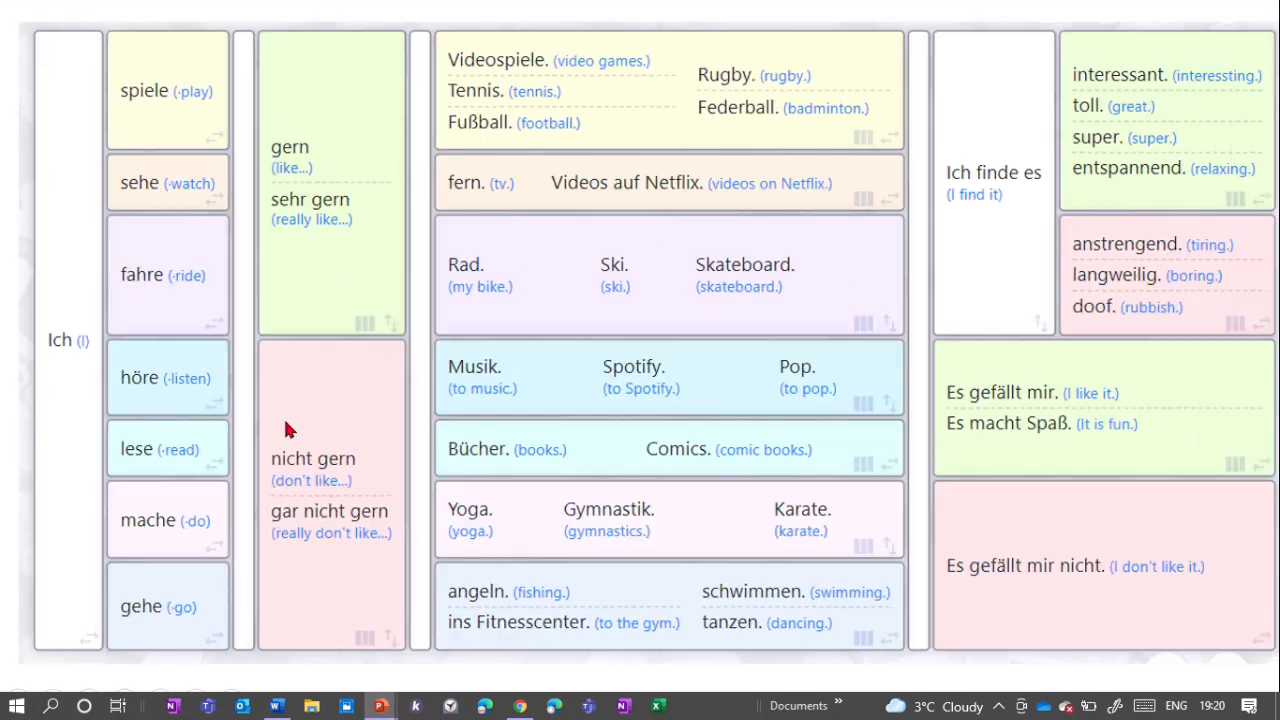
click(285, 421)
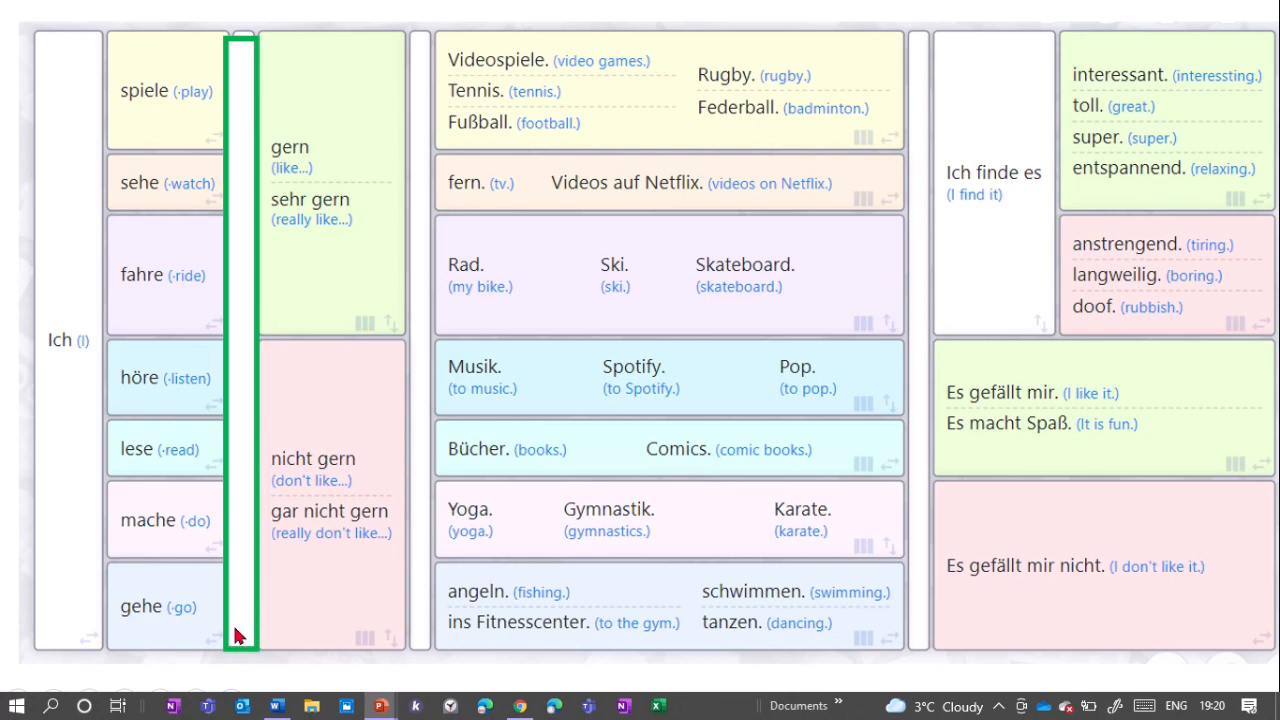
click(282, 575)
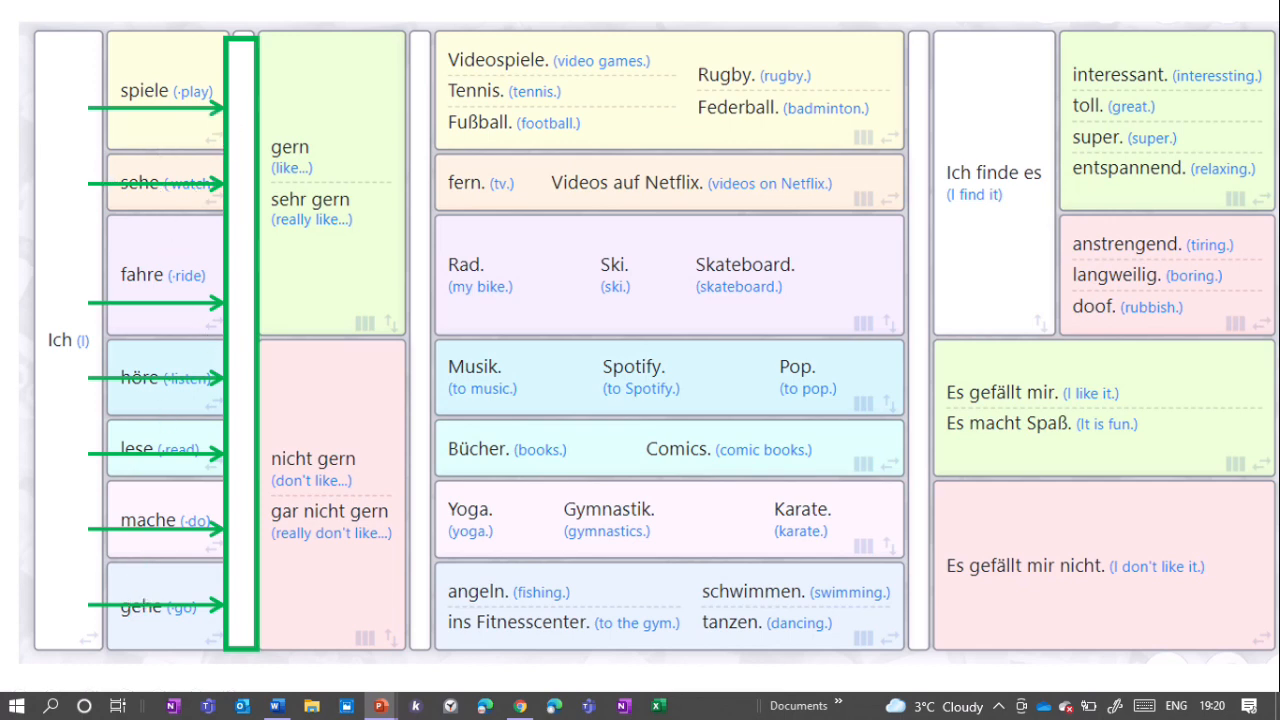
click(310, 508)
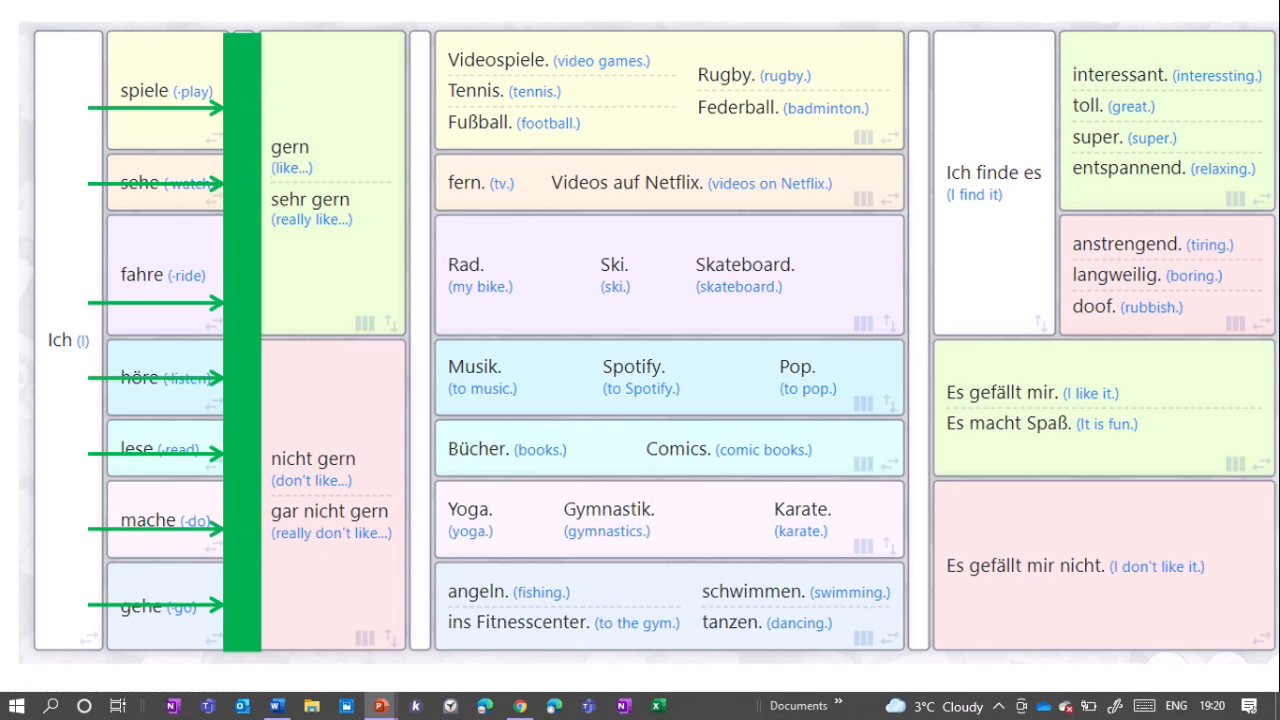
key(Right)
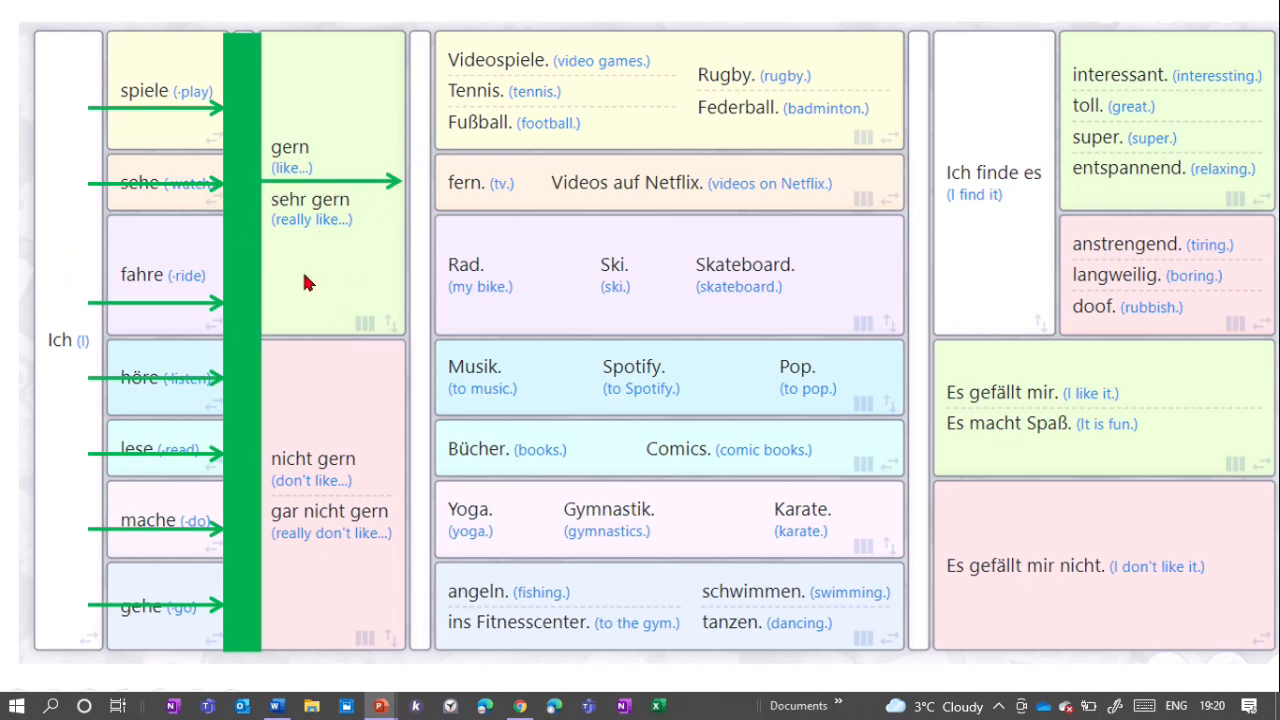
key(Right)
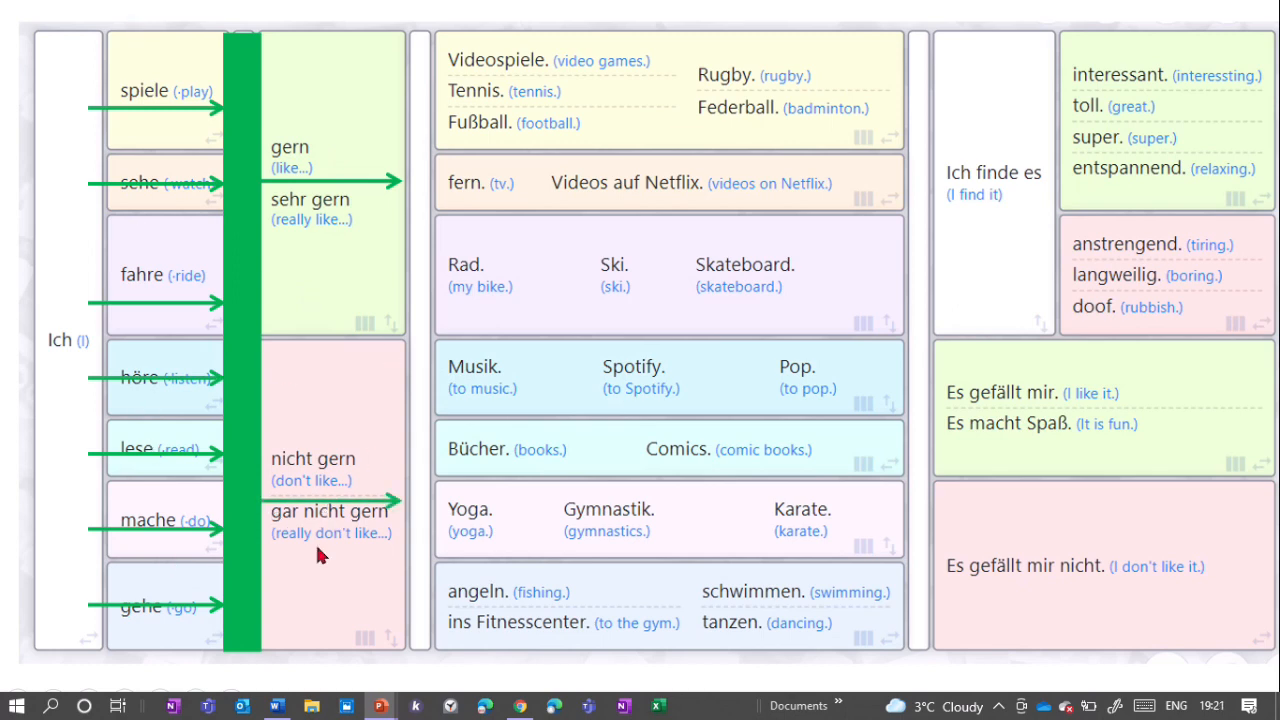
key(Right)
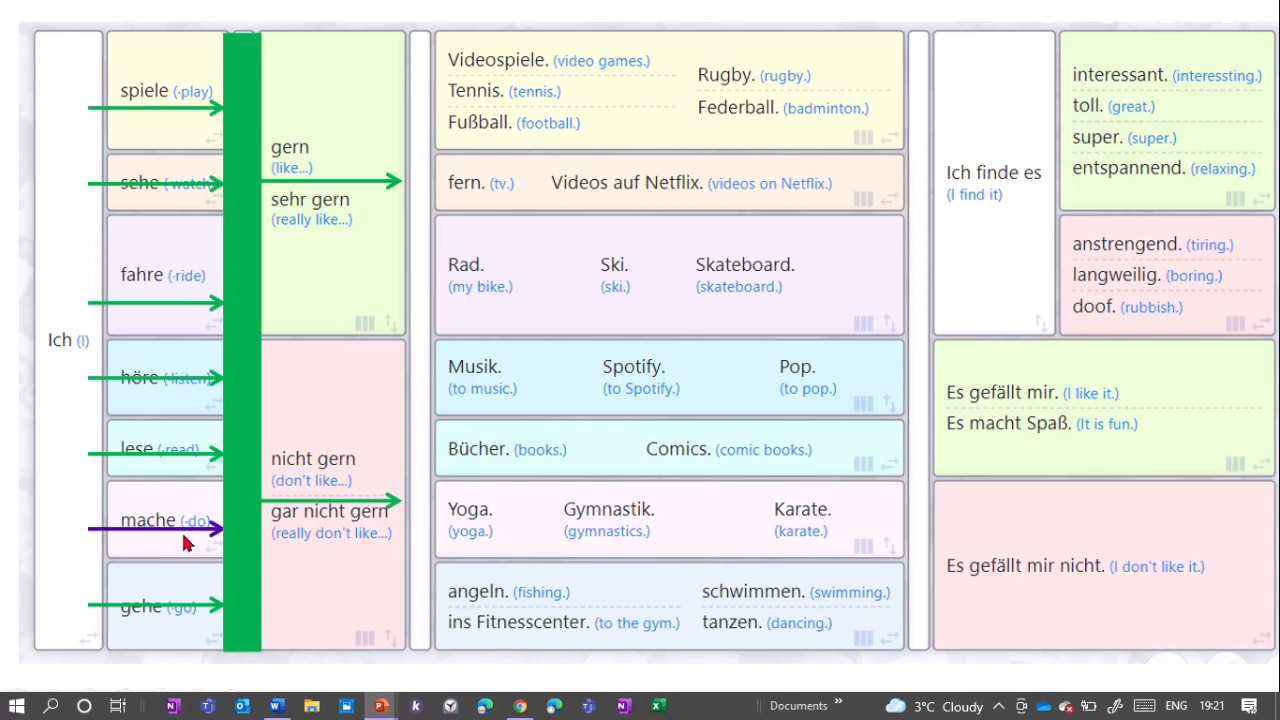
key(Right)
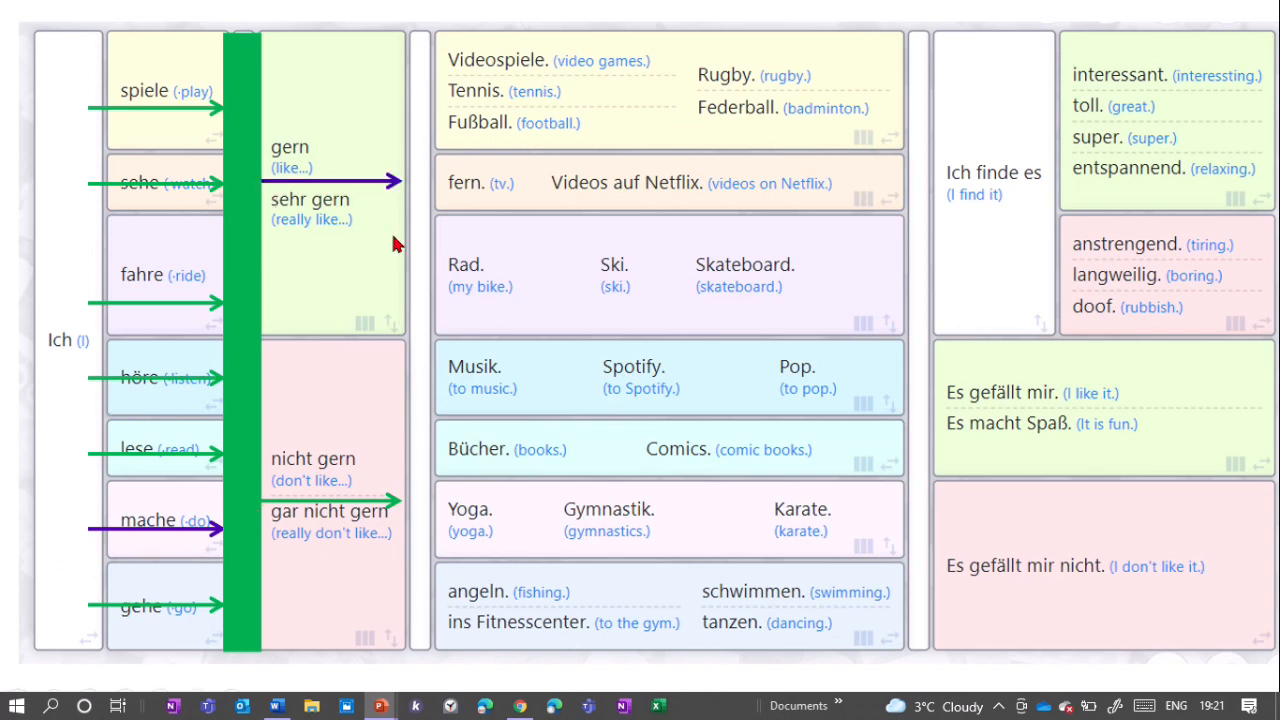
key(Right)
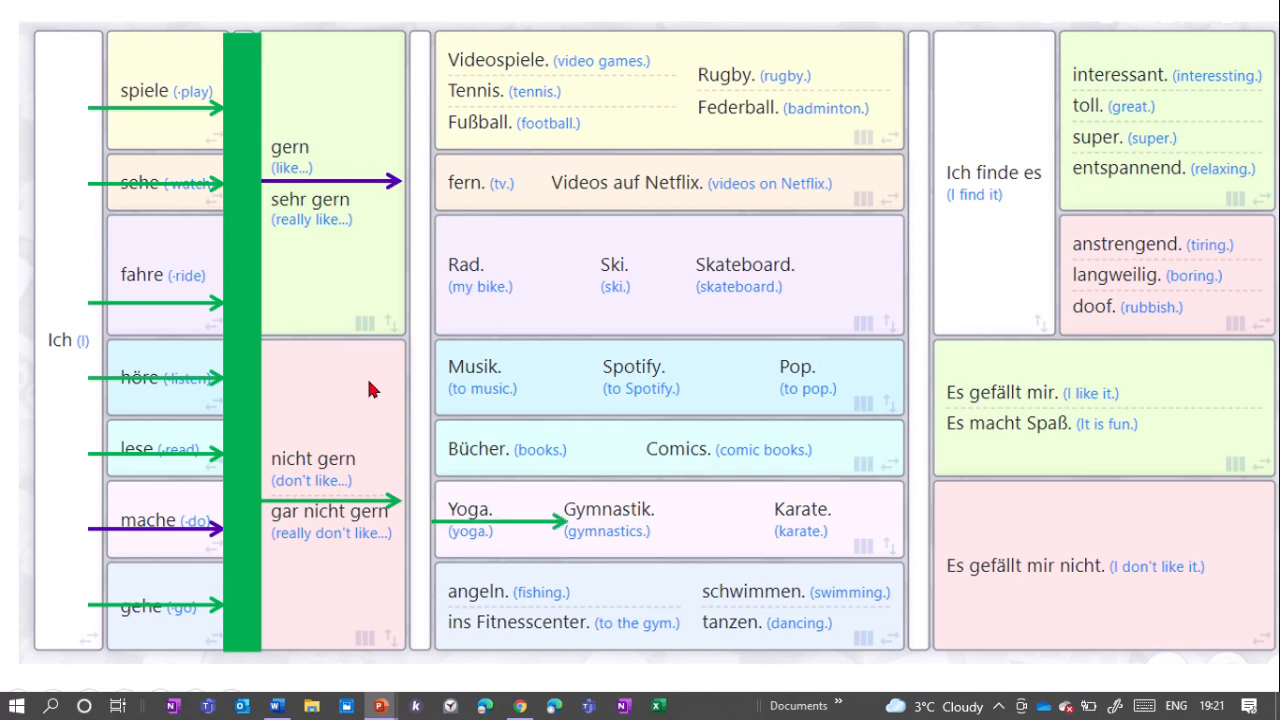
key(Right)
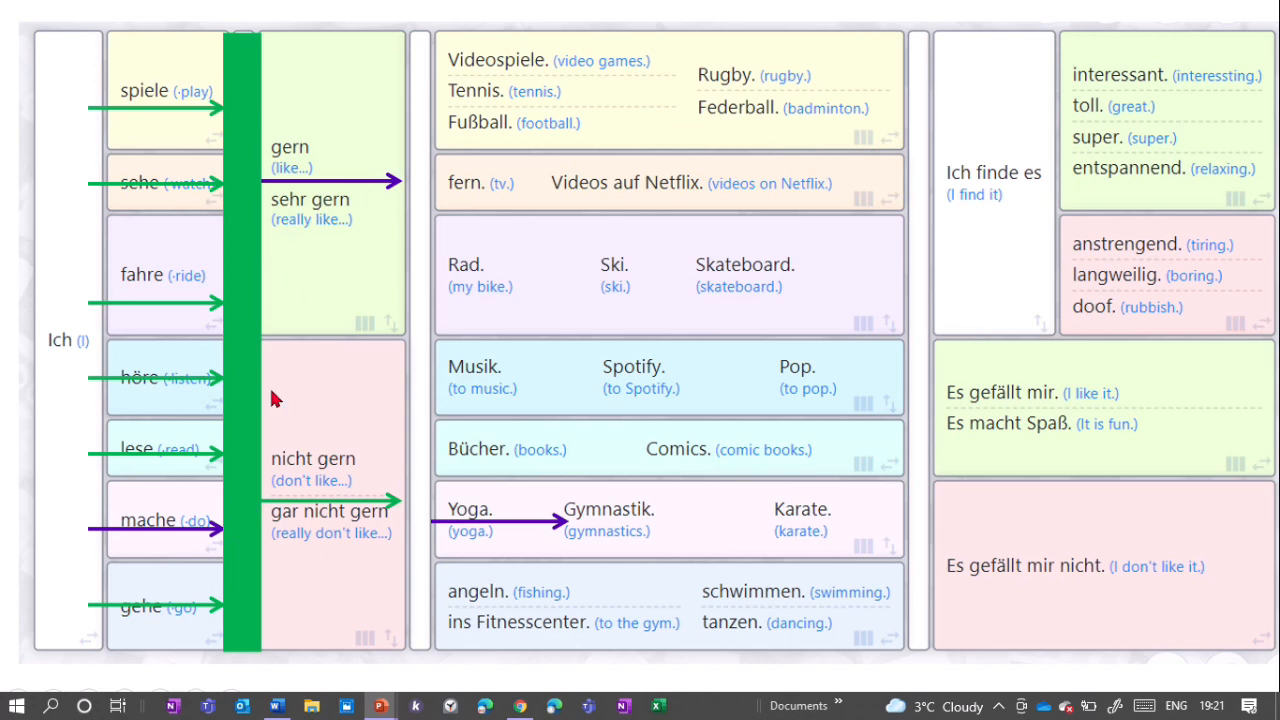
key(Right)
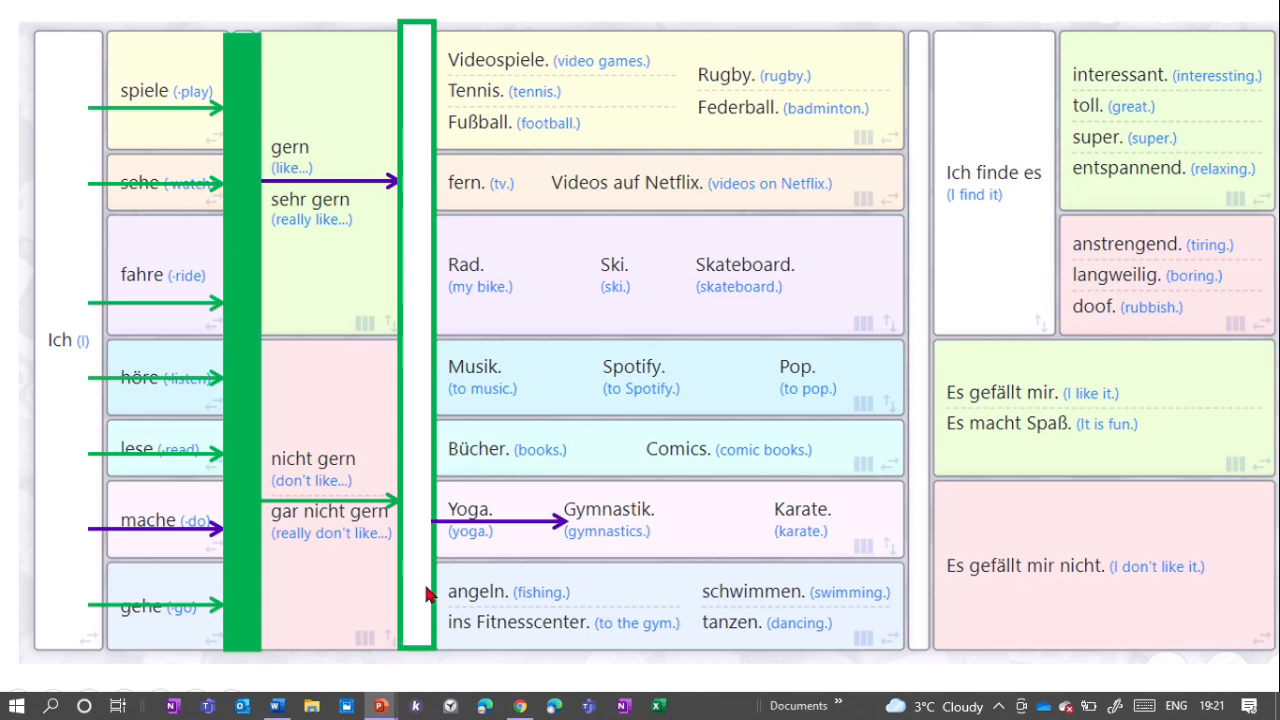
key(Right)
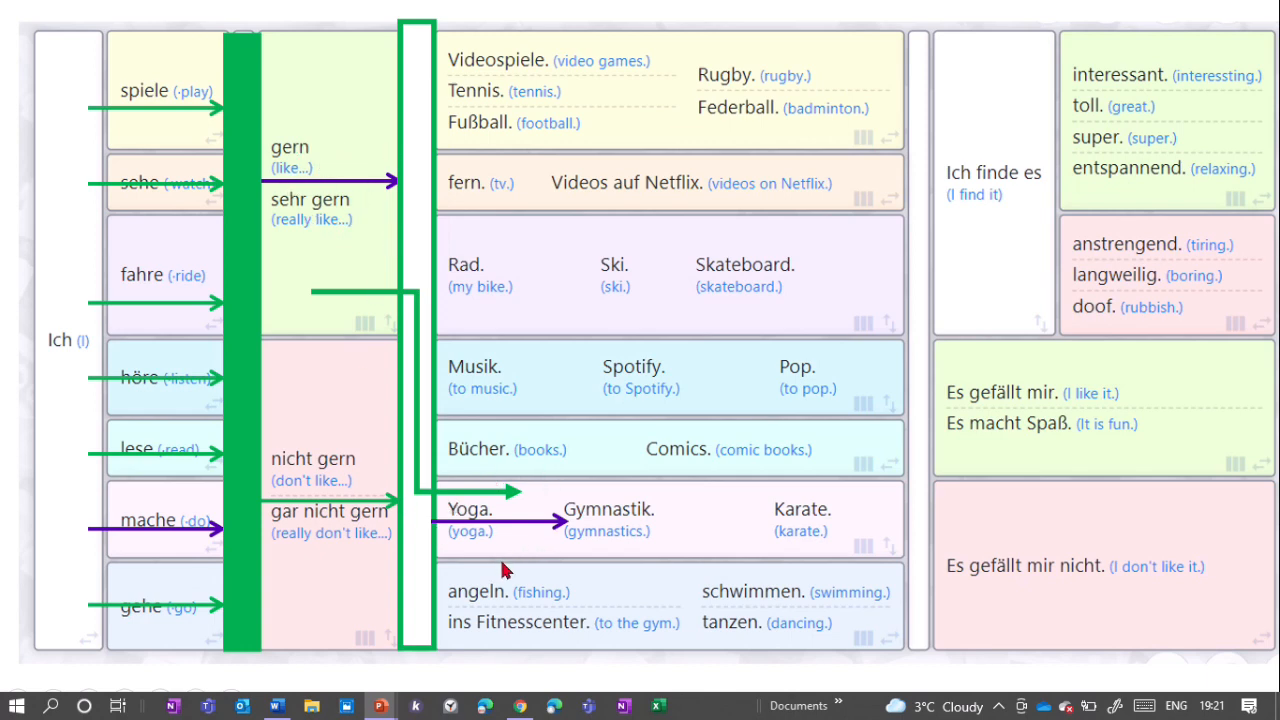
key(Right)
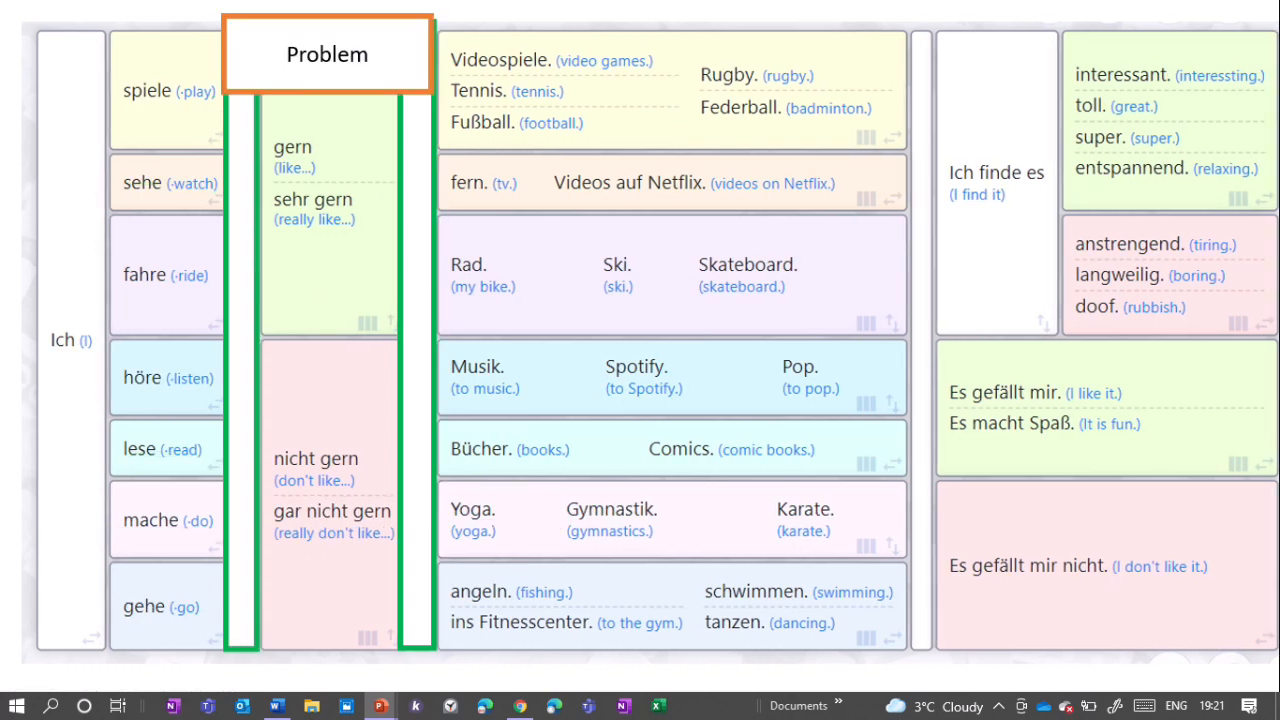
key(Right)
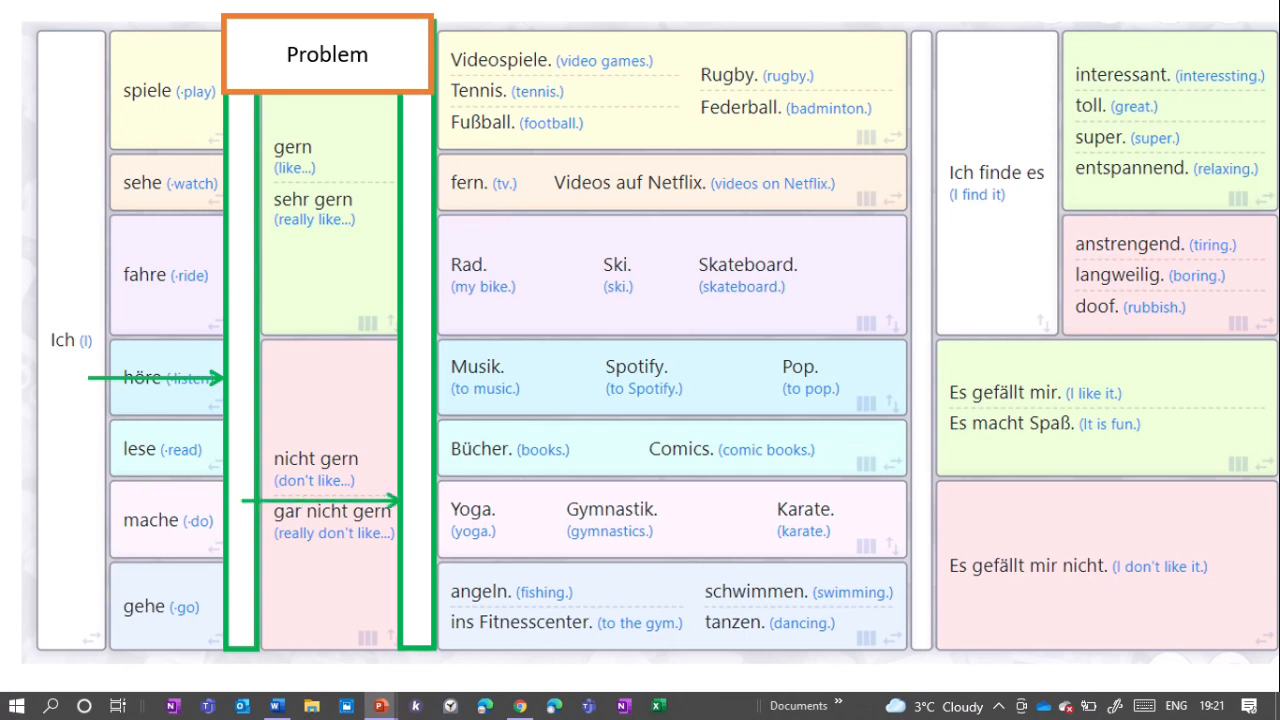
key(Right)
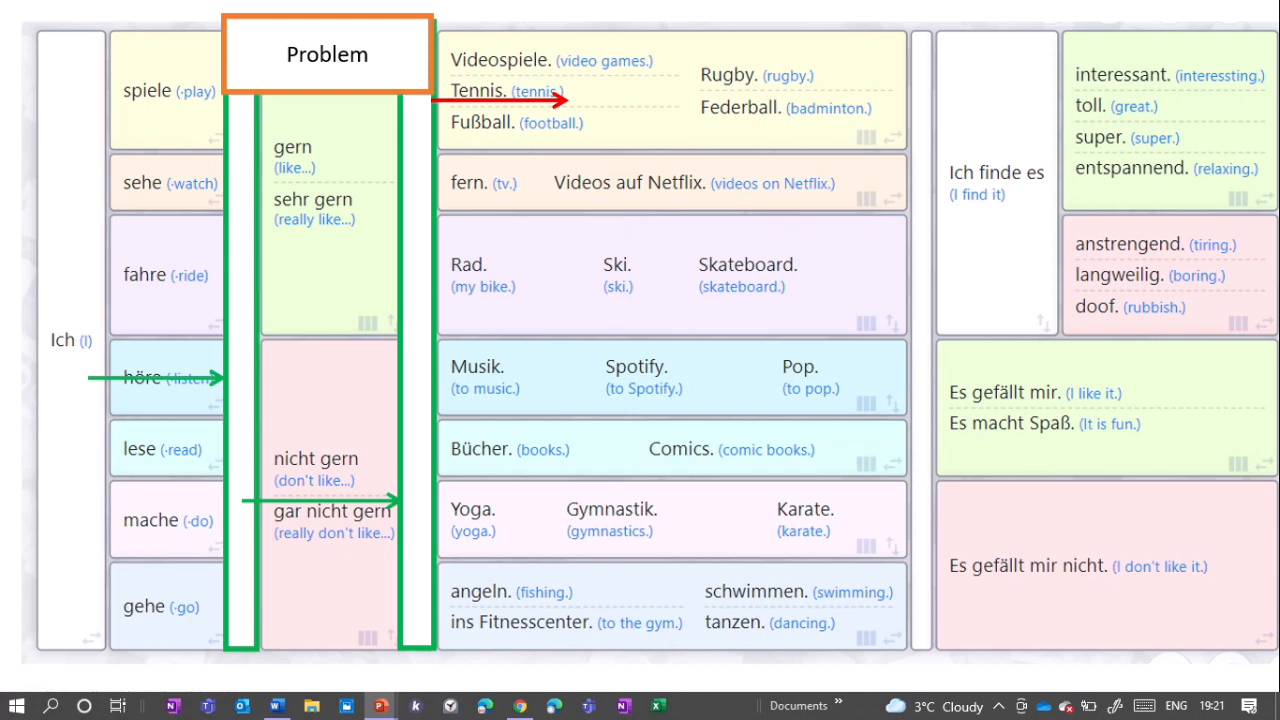
click(503, 299)
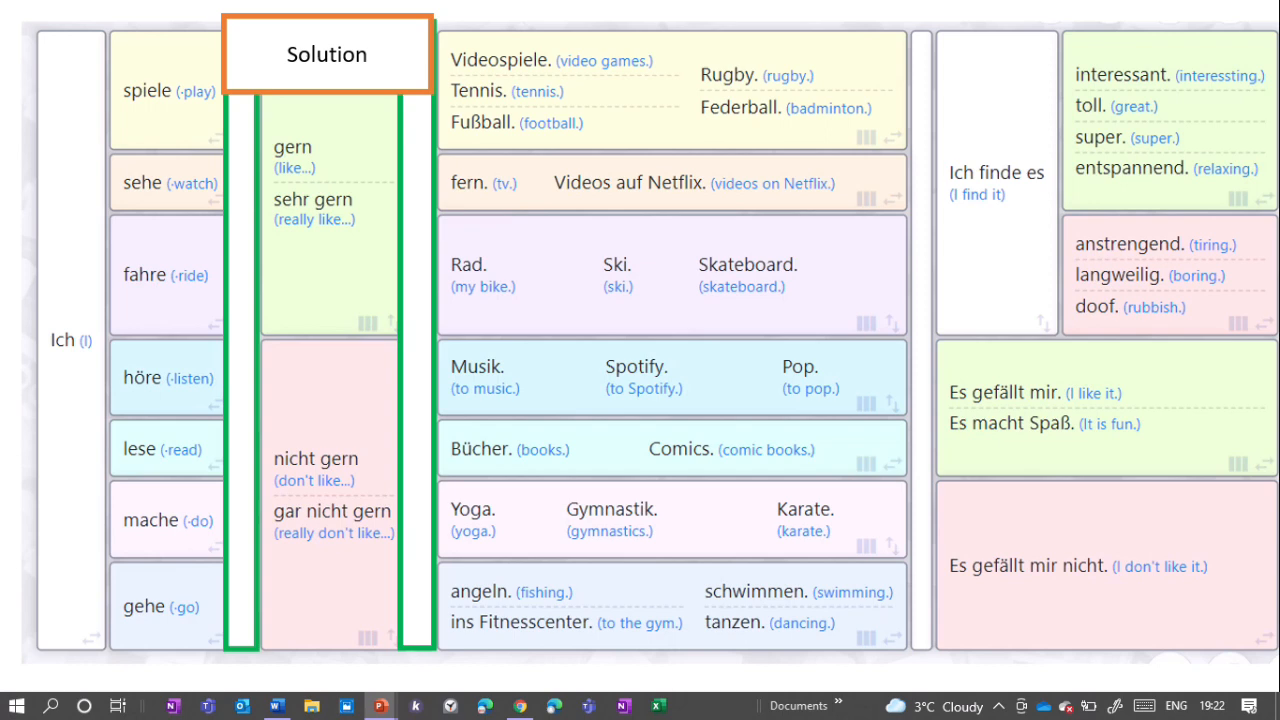
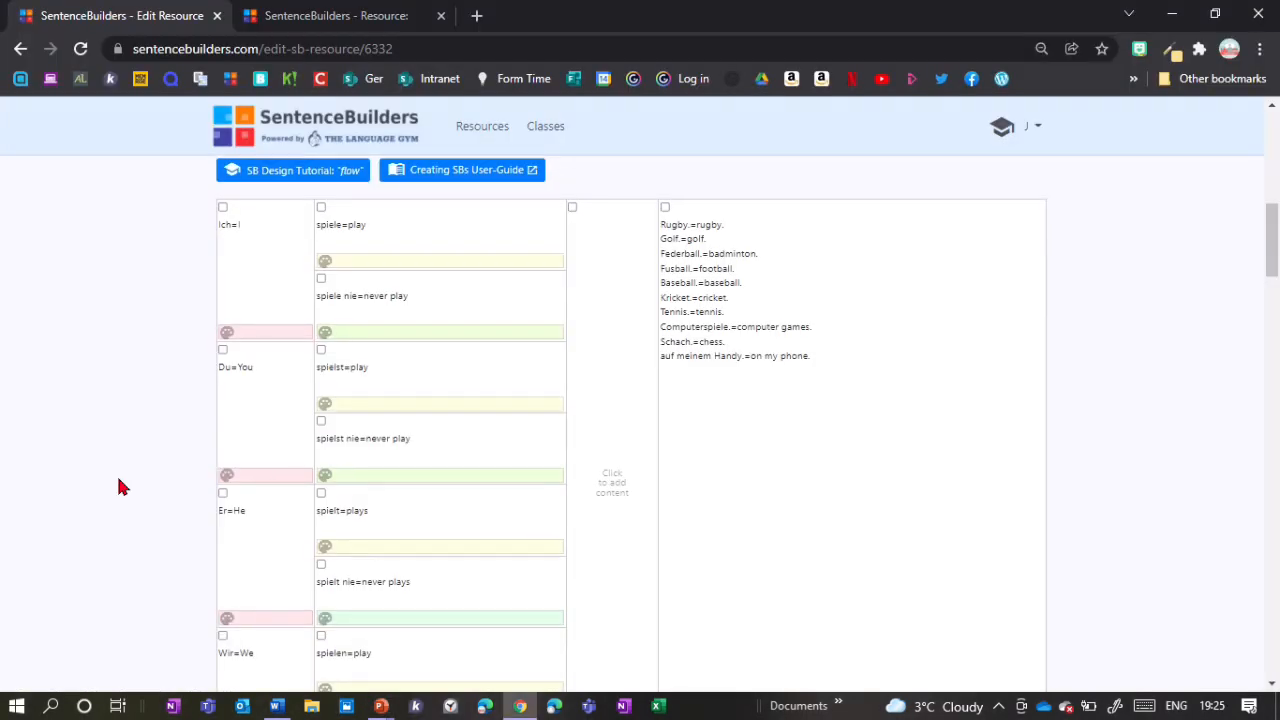
Add a new column at the far end of the SentenceBuilder table, after the sports and games column
scroll(118, 480, down, 3)
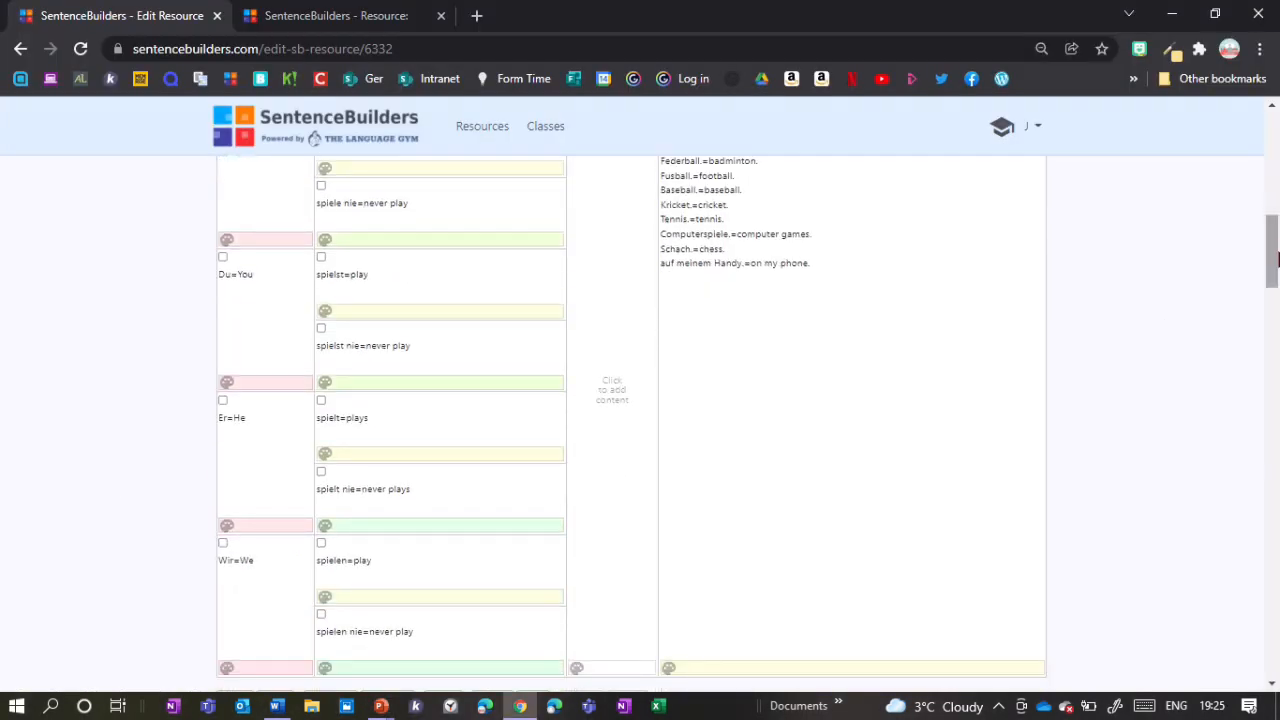
drag(1277, 260, 1277, 244)
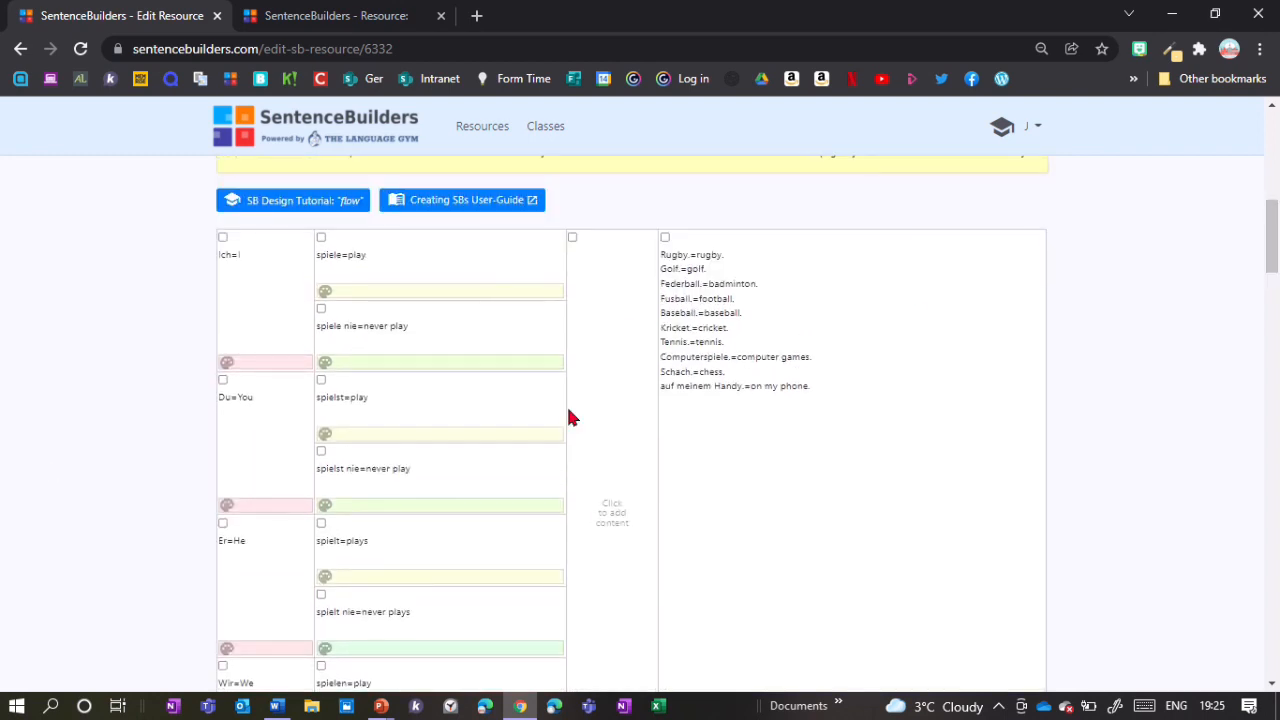
drag(1277, 254, 1277, 261)
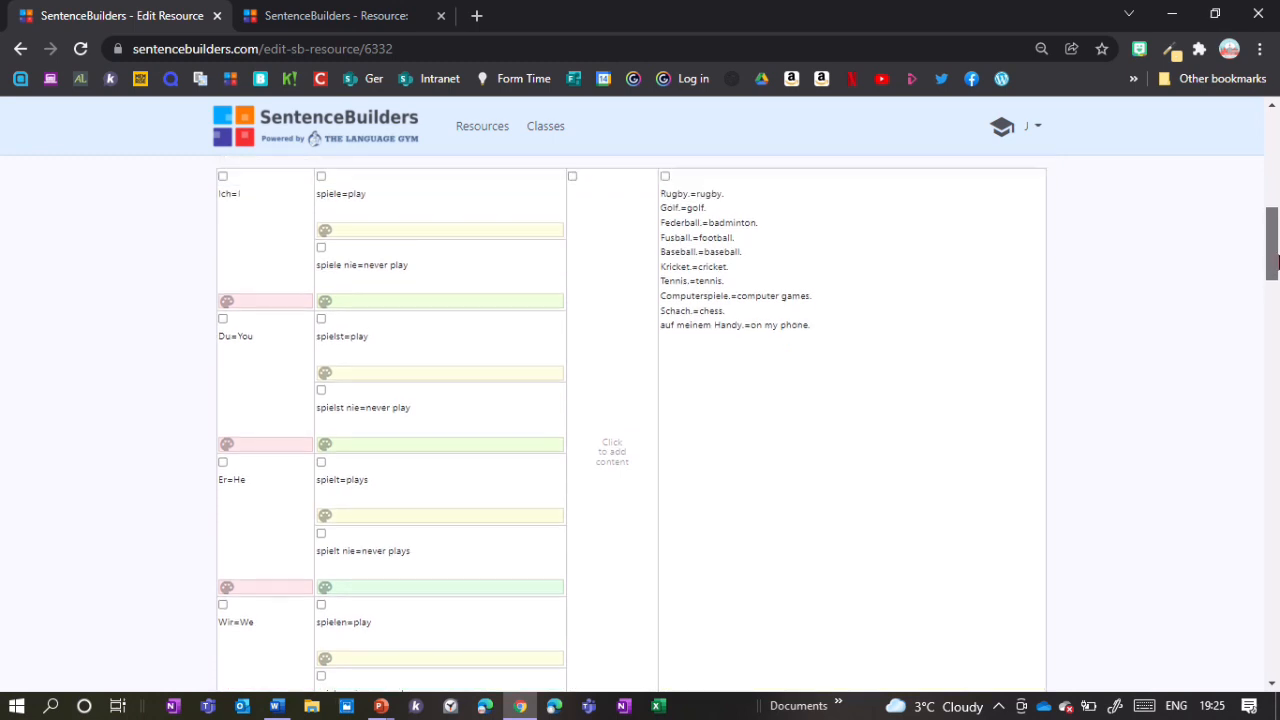
scroll(67, 392, up, 1)
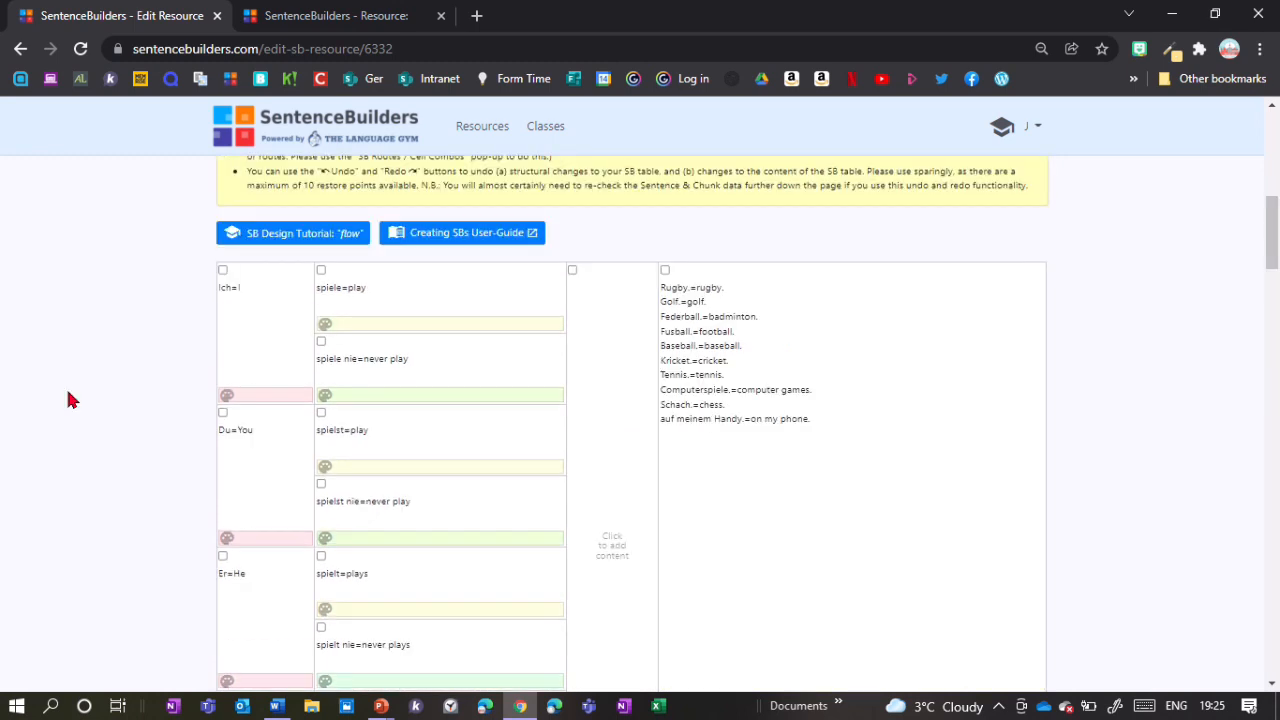
scroll(79, 383, down, 1)
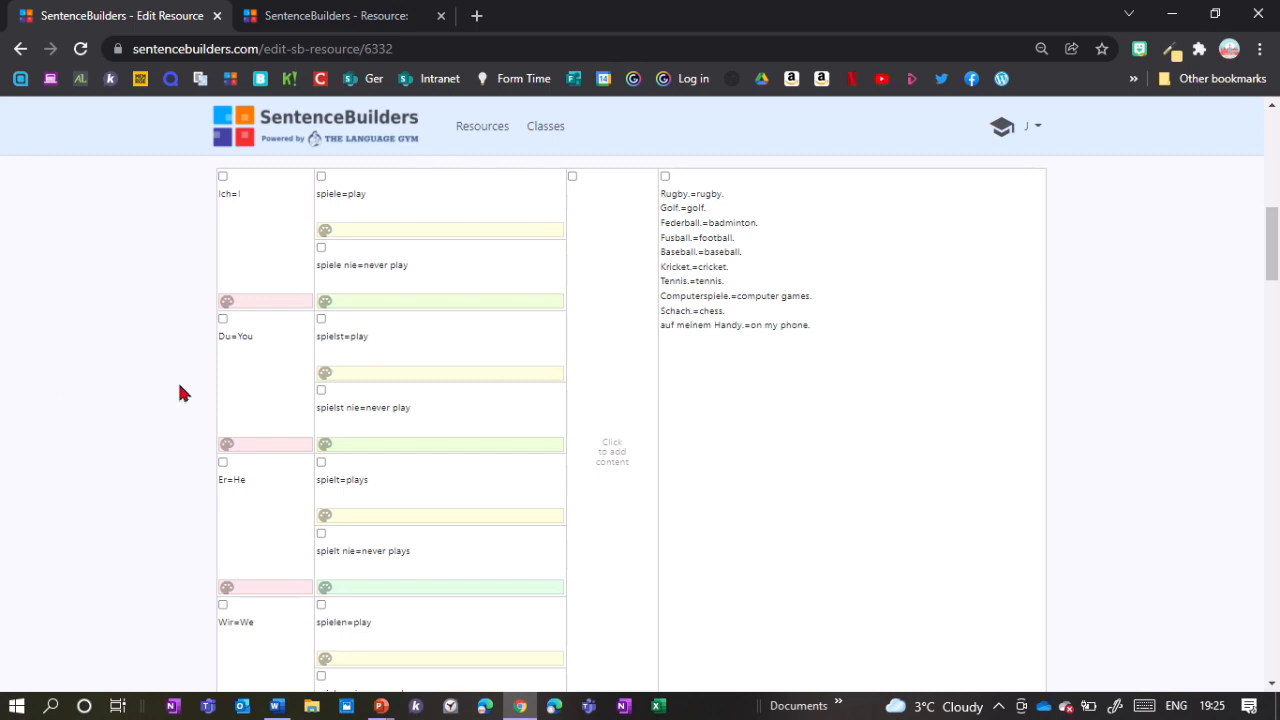
scroll(568, 413, down, 2)
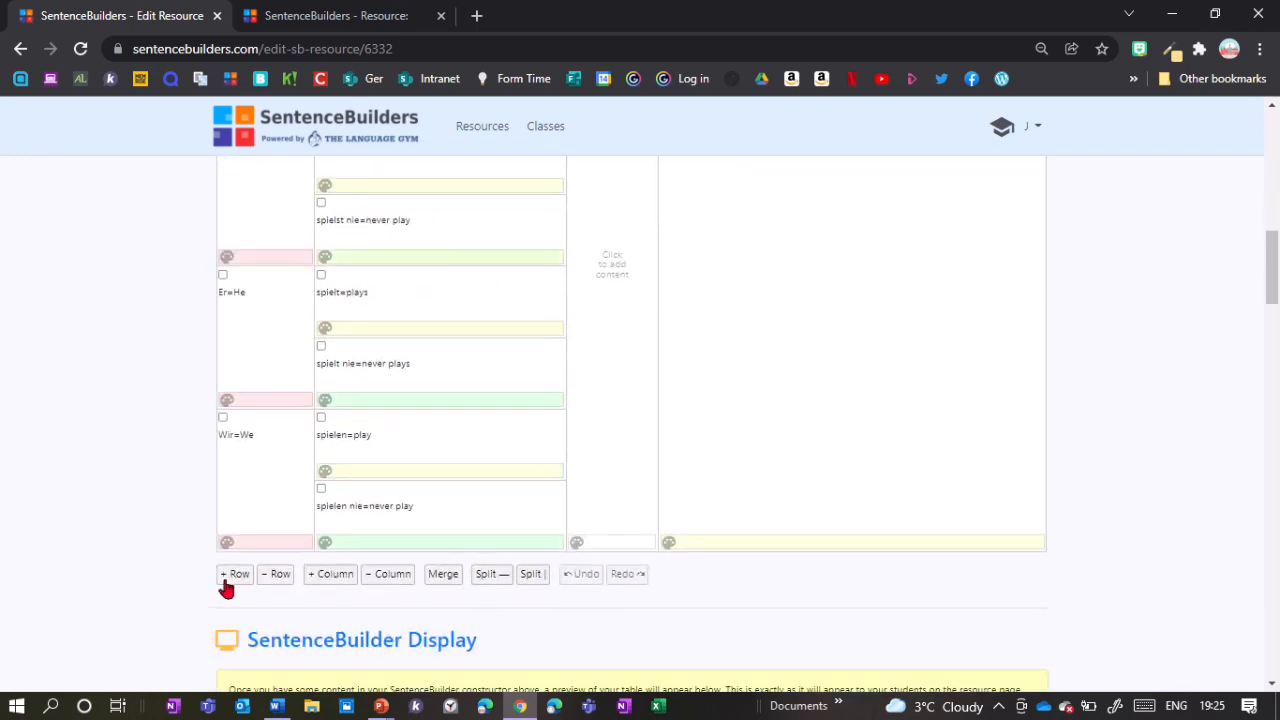
click(340, 576)
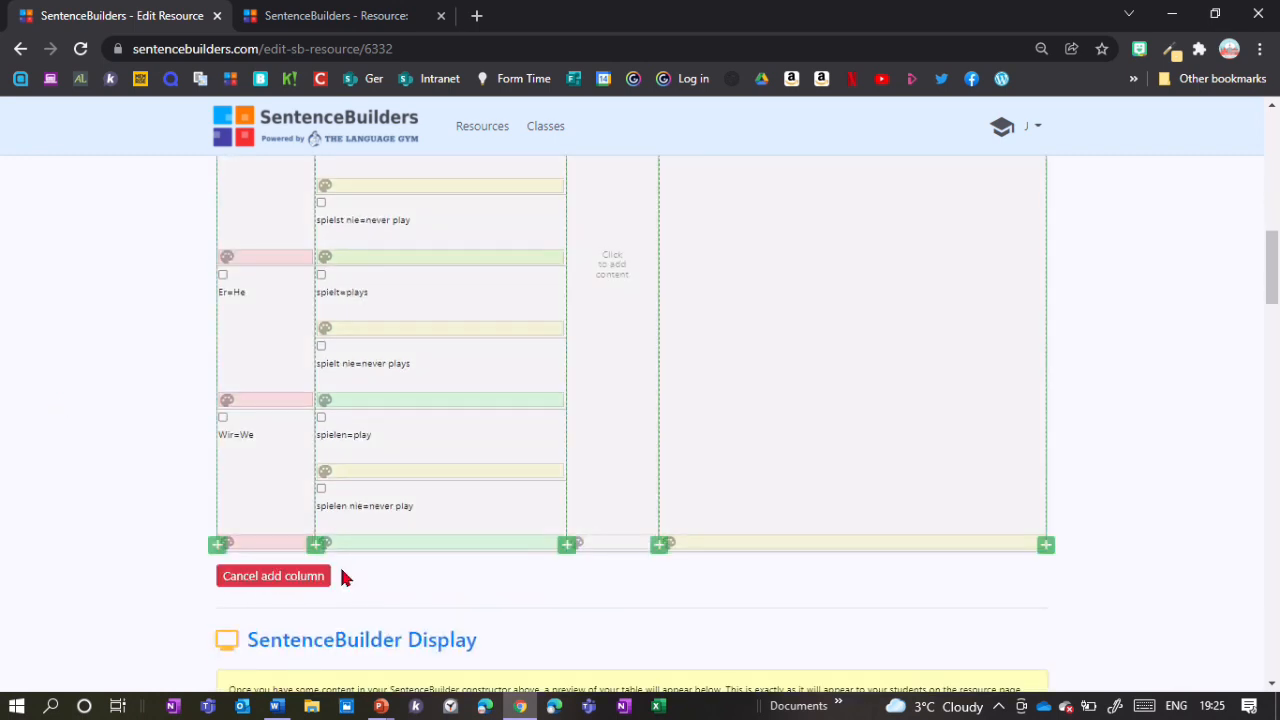
click(1046, 545)
scroll(1060, 480, up, 3)
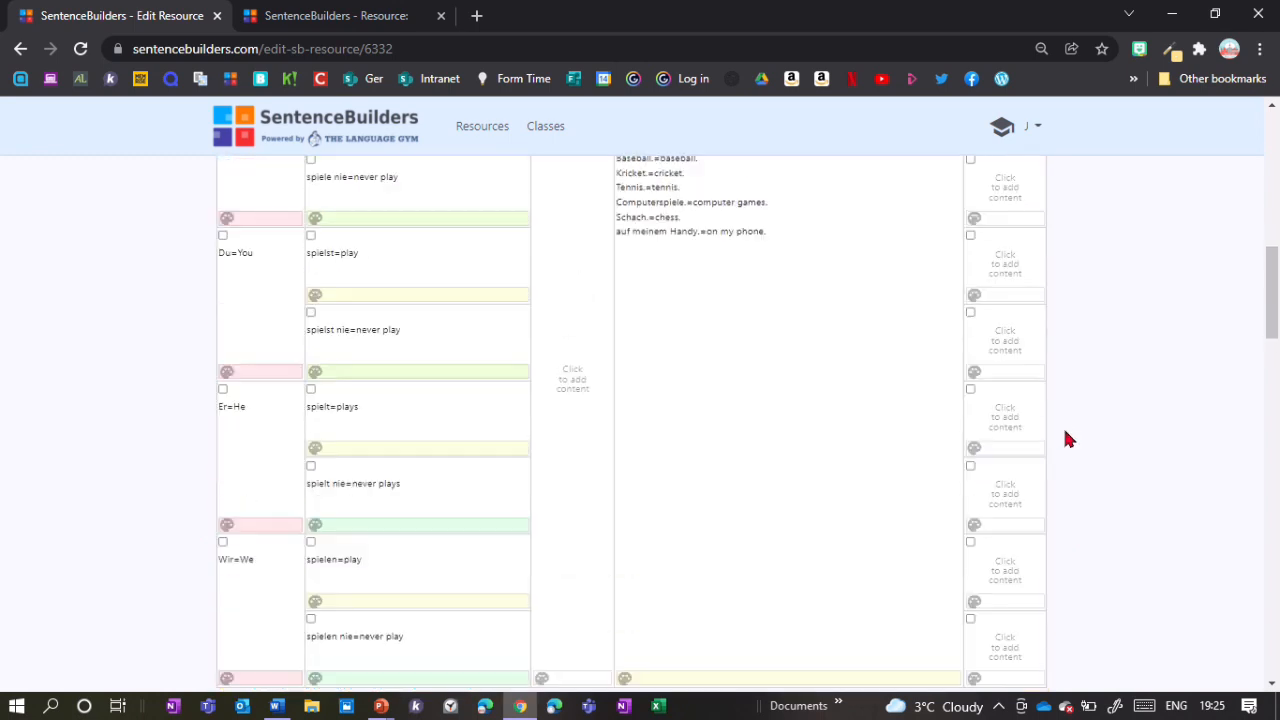
Fill row 1, column 5 with "Ich mag es.=I like it." and "Ich finde es toll.=I find it great." on separate lines
scroll(288, 343, down, 1)
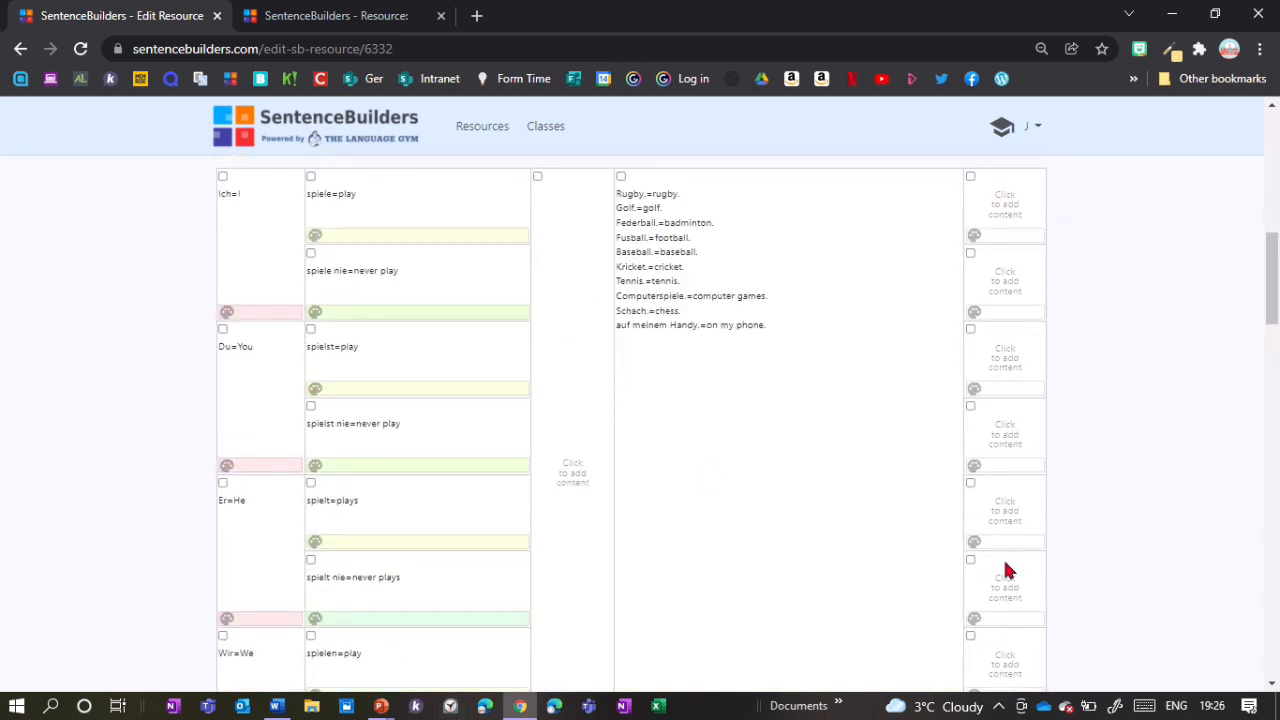
scroll(1006, 568, down, 2)
scroll(1002, 588, up, 2)
scroll(1006, 590, up, 1)
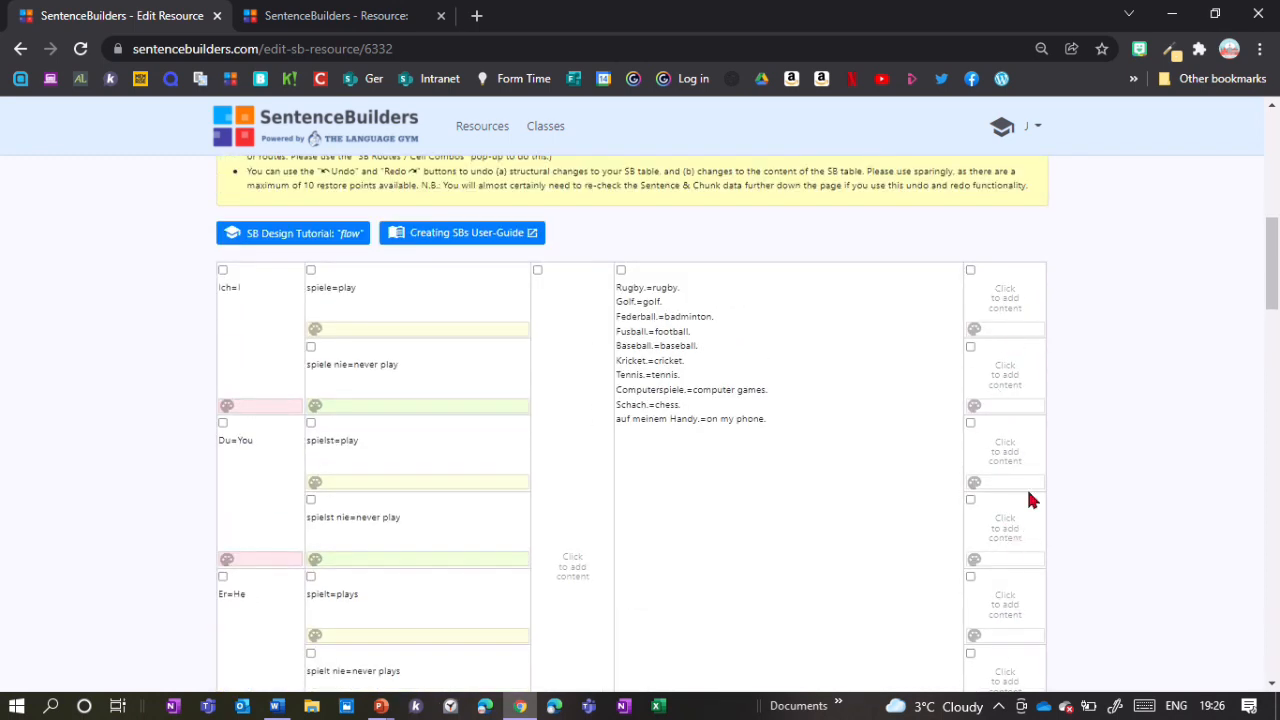
scroll(1006, 480, down, 2)
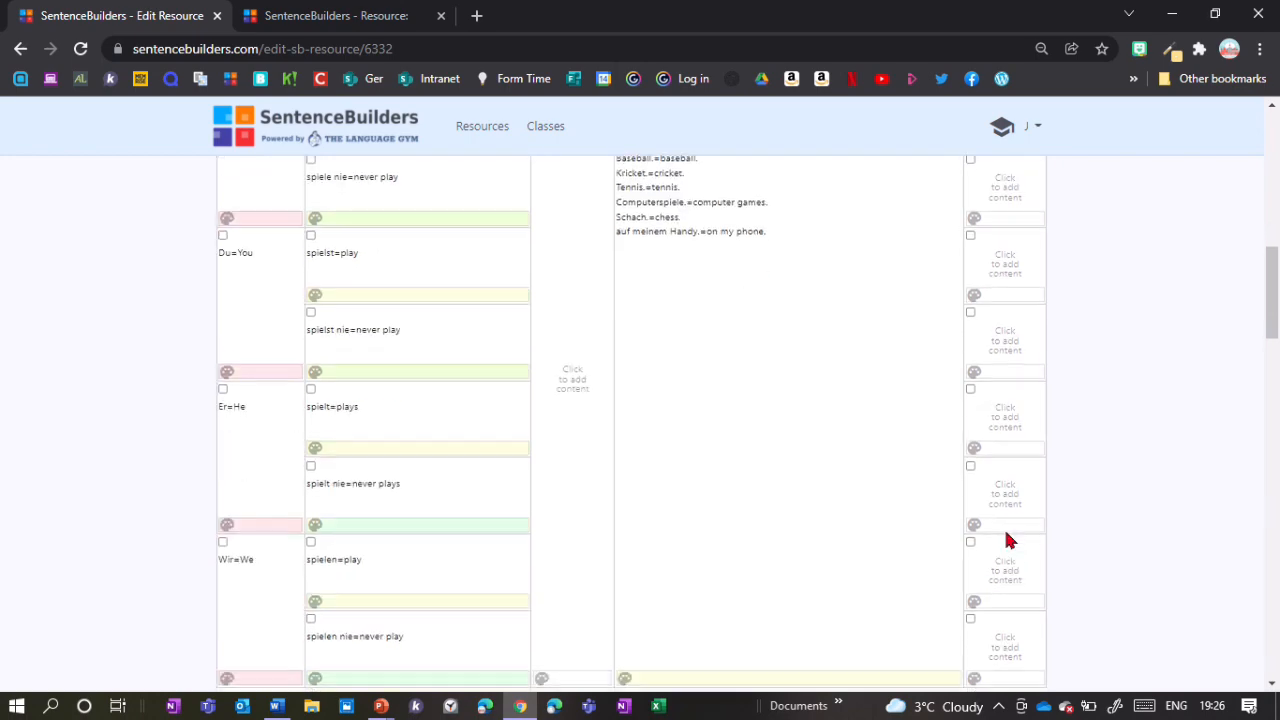
scroll(1007, 540, up, 3)
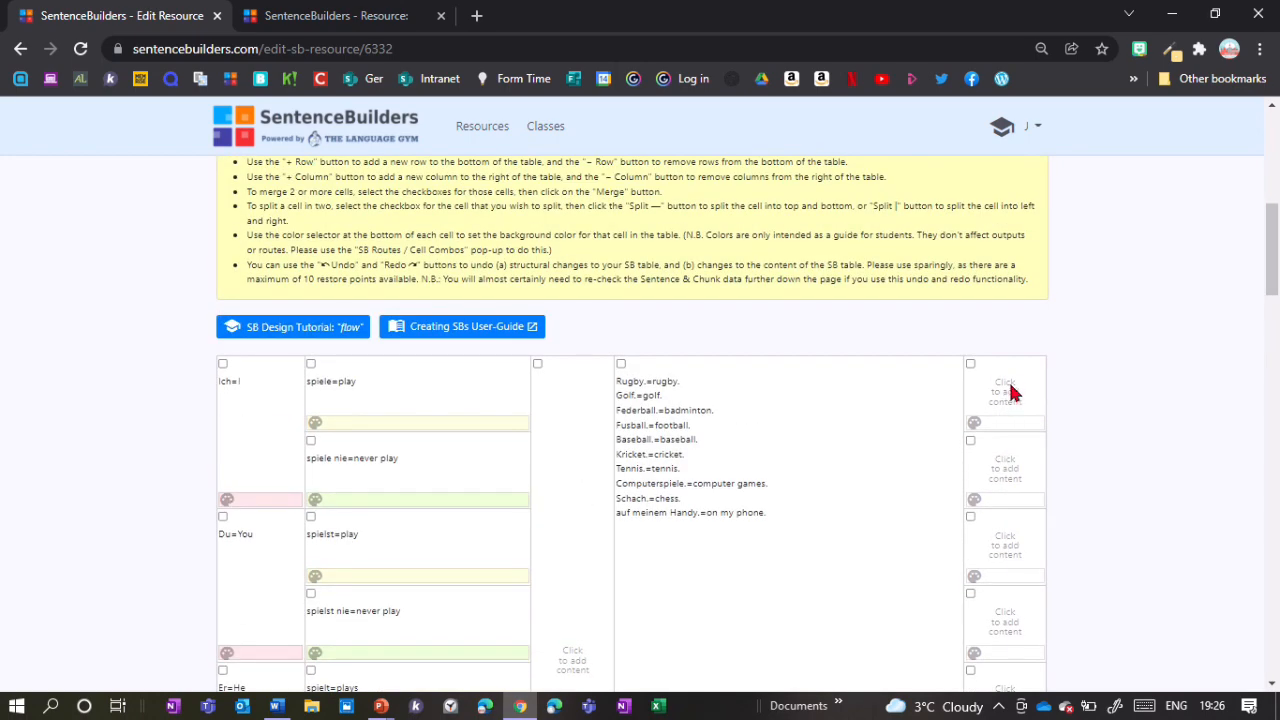
click(1006, 391)
text(I)
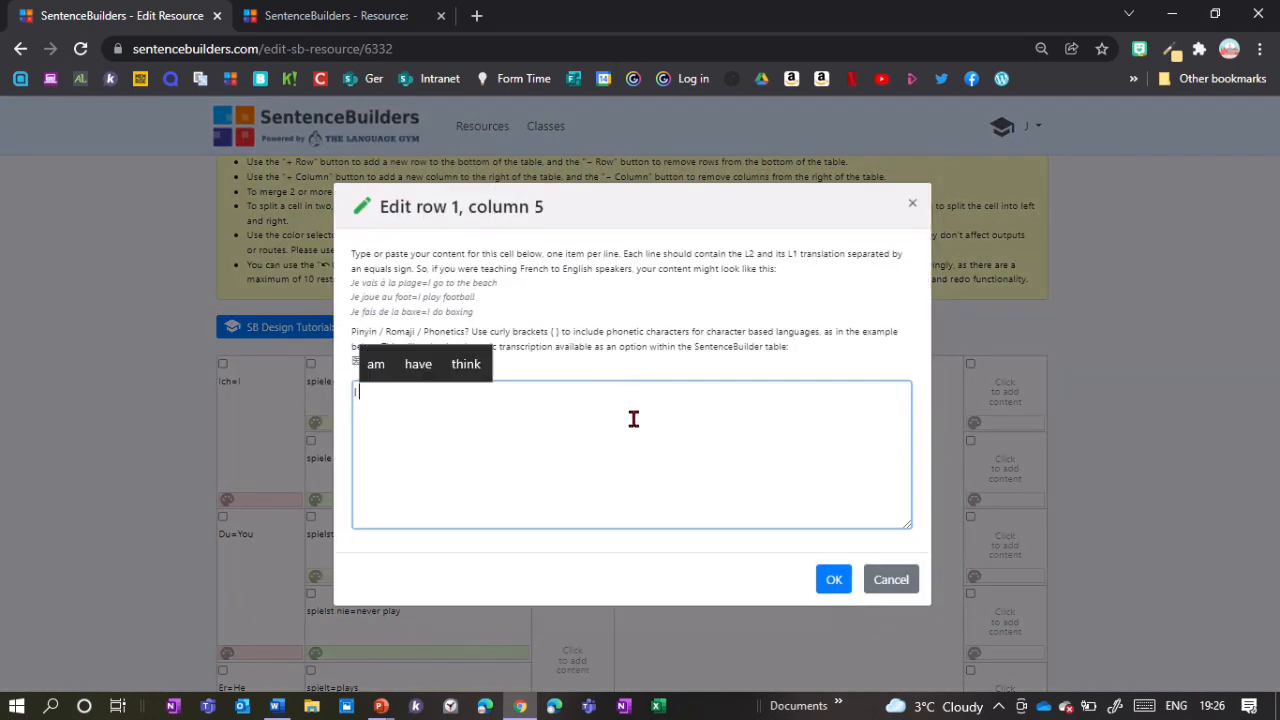
text(ch m)
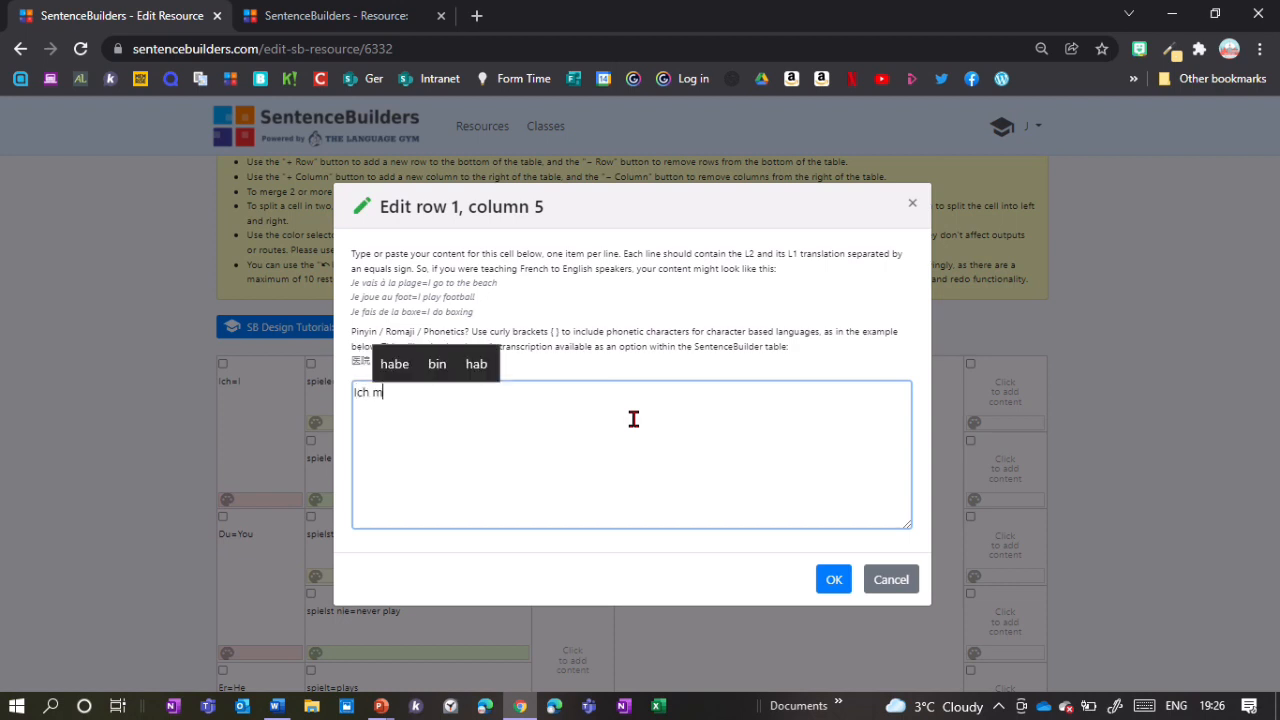
text(ag es =I like it.)
key(Return)
text(Ich f)
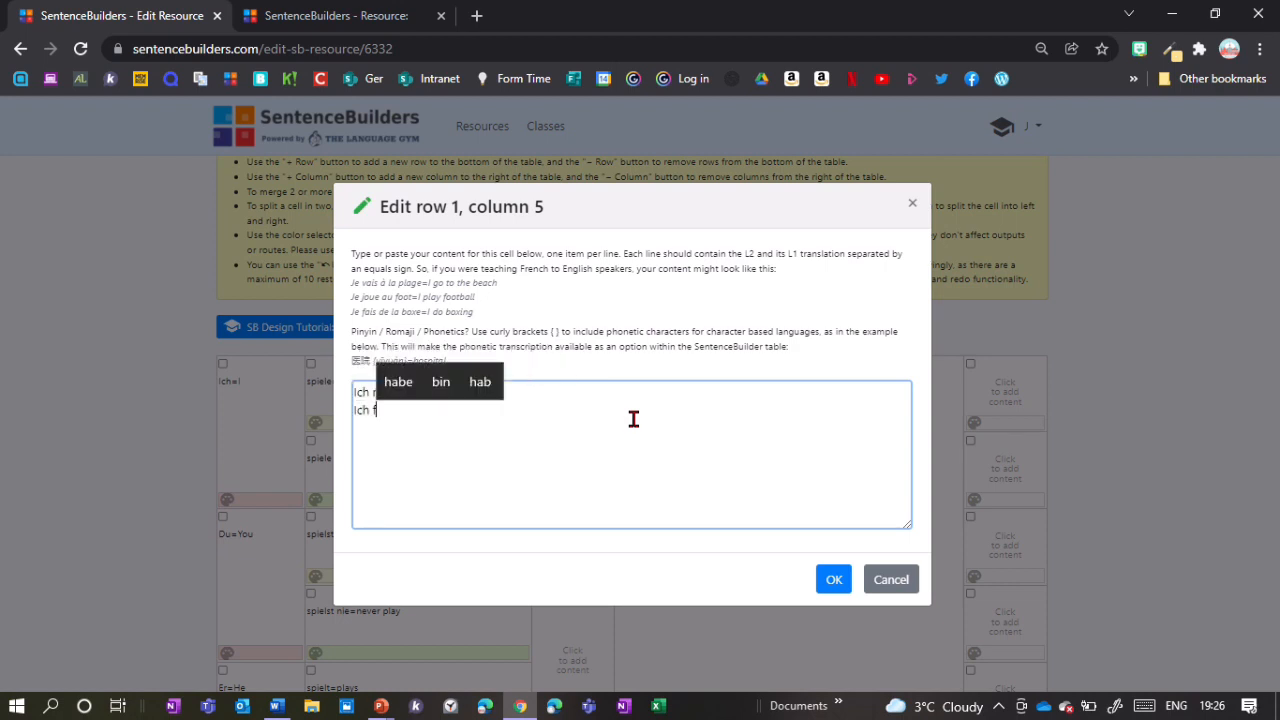
text(inde es toll.=I find it great.)
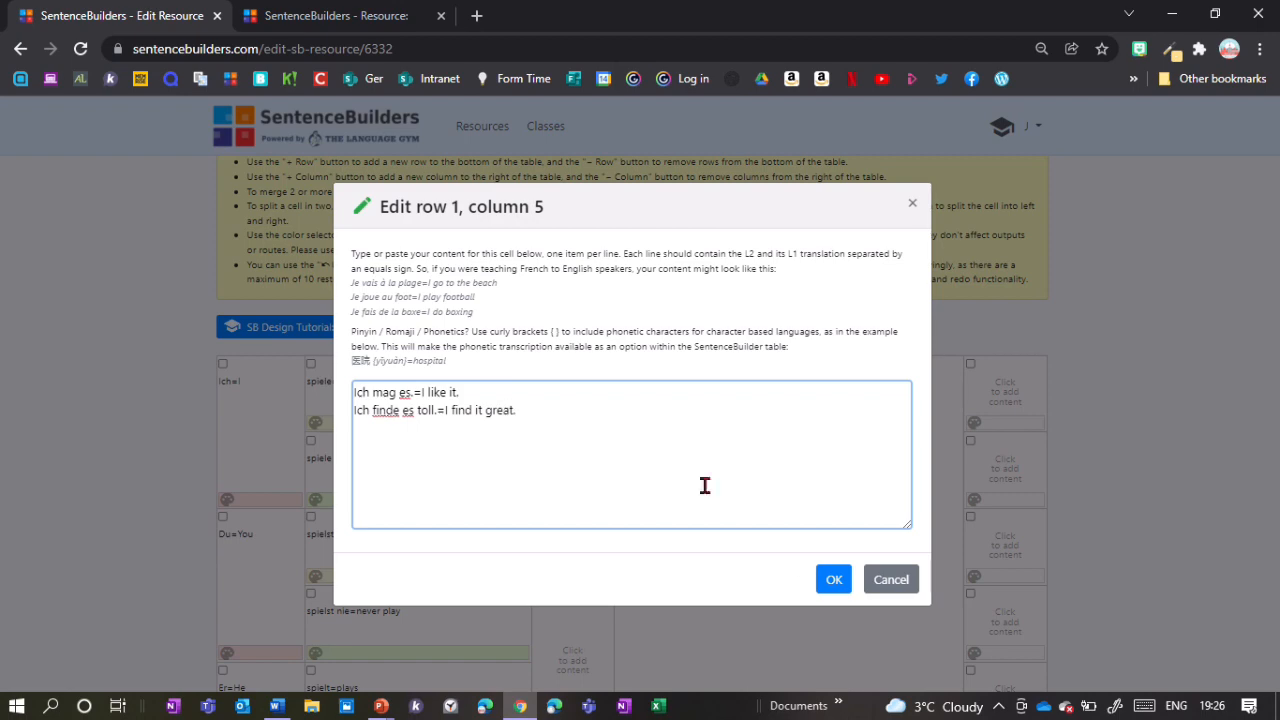
click(833, 579)
Fill row 6, column 5 with "Ich mag es nicht.=I don't like it." and "Ich finde es doof.=I find it stupid." on separate lines
scroll(866, 390, down, 3)
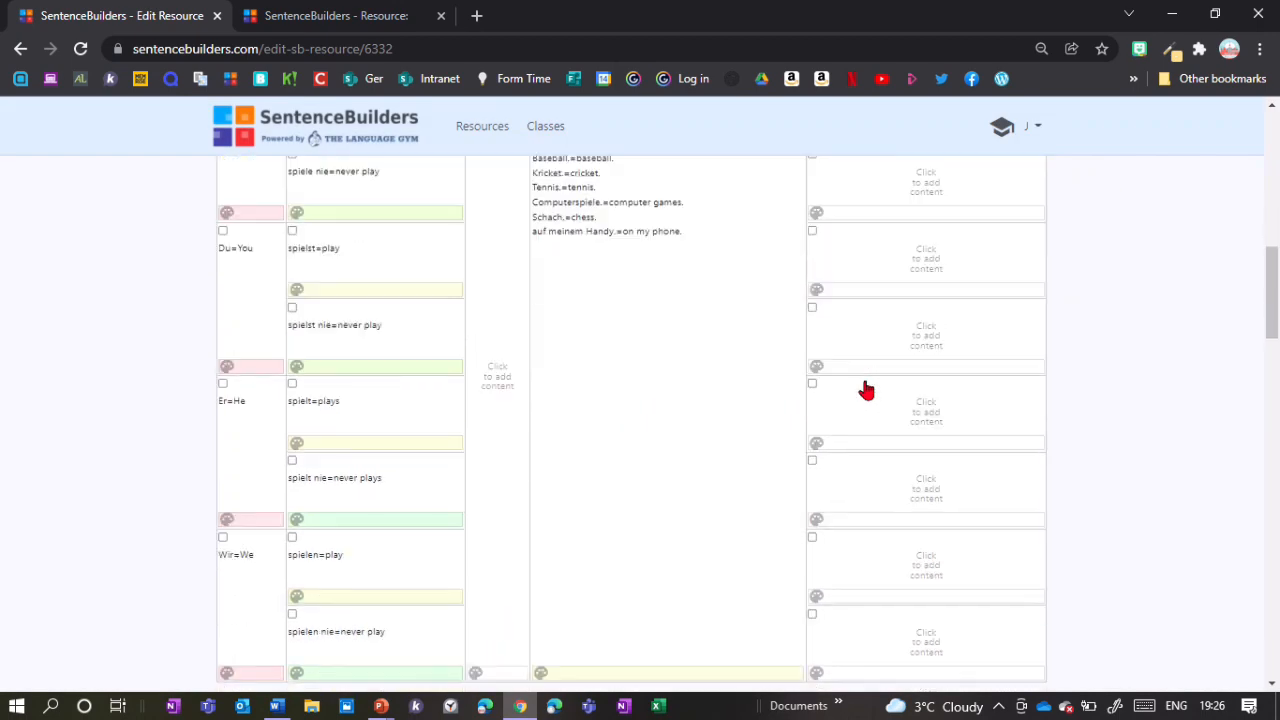
click(837, 482)
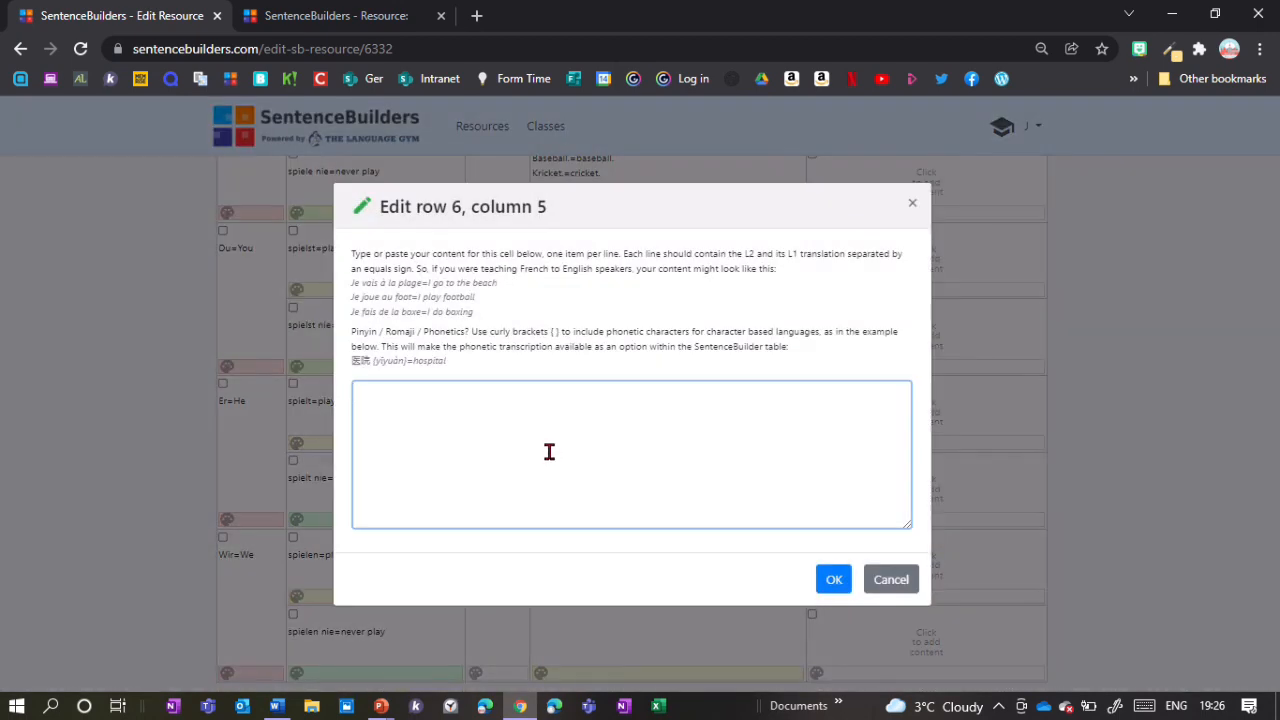
text(Ich mag es nicht=I don't like it.)
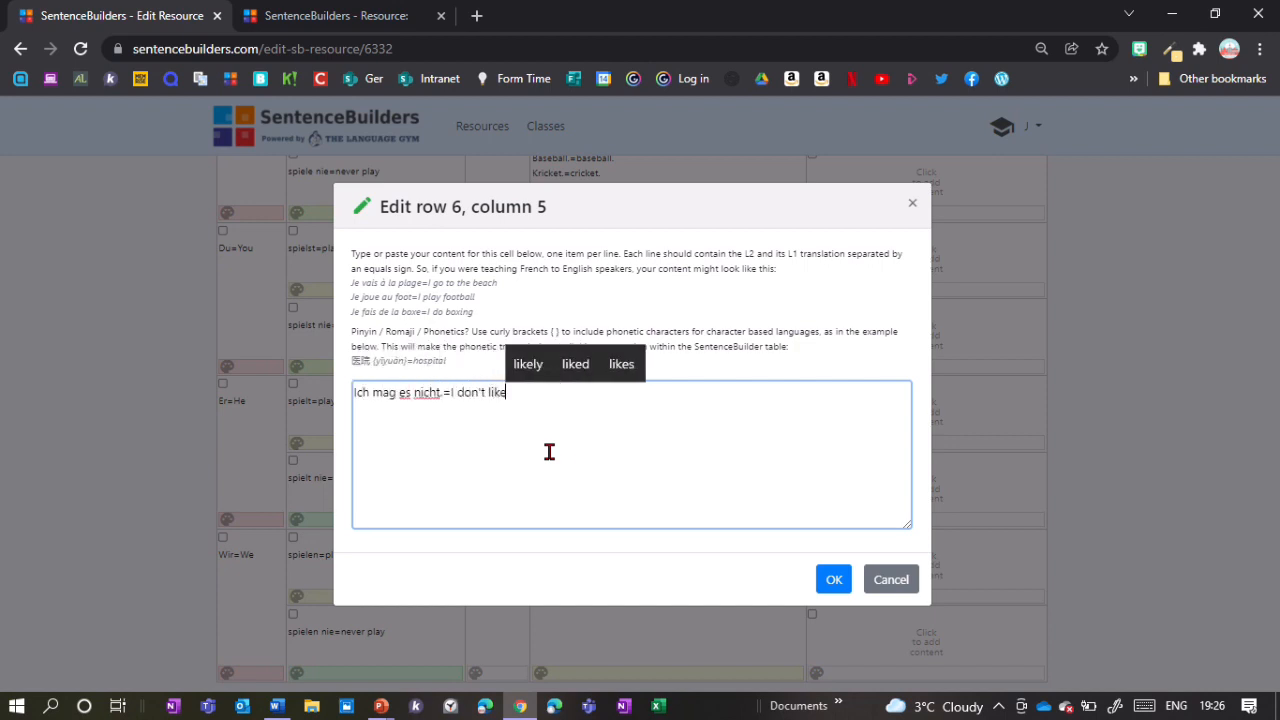
key(Return)
text(Ich finde es doof)
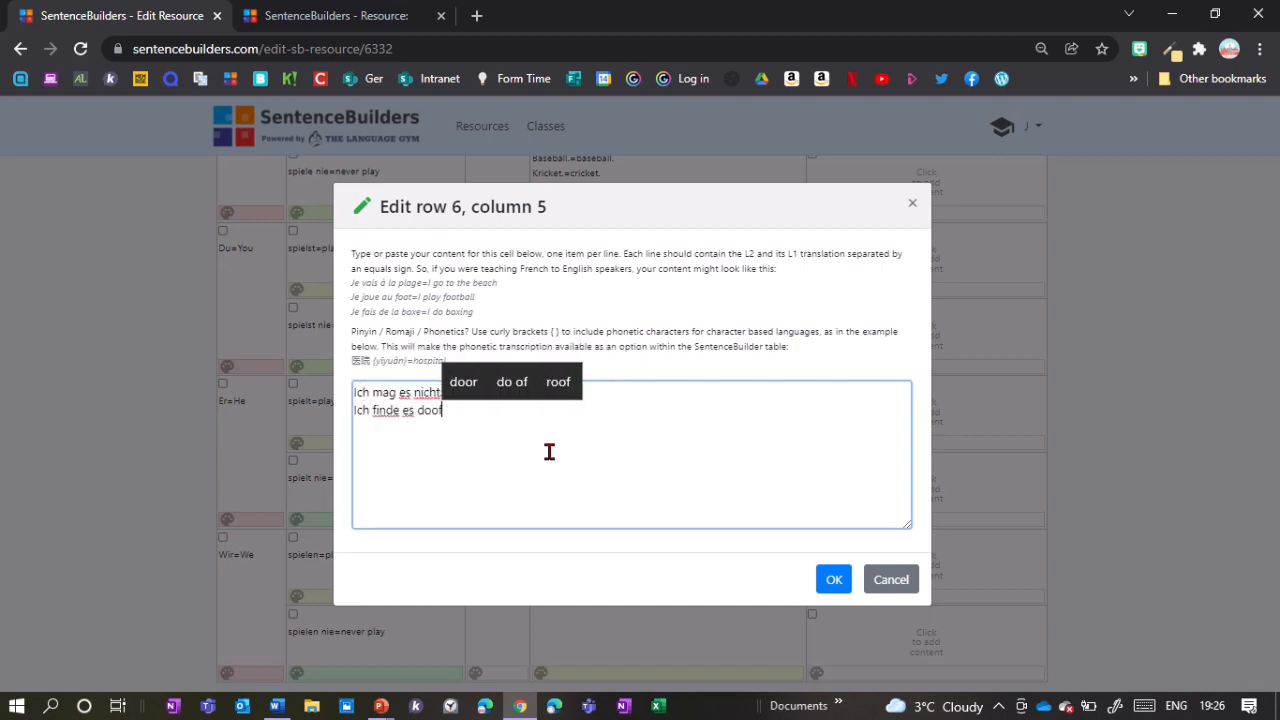
text(.=I find it stupid.)
click(833, 579)
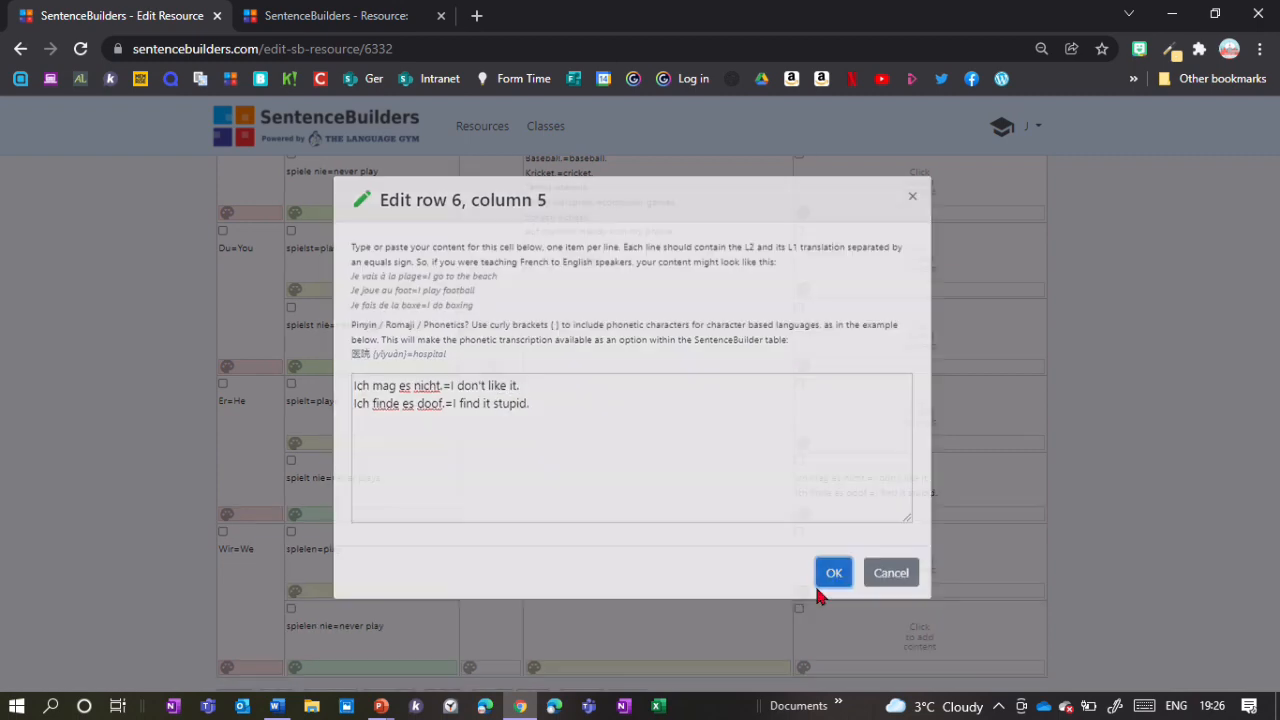
Merge the positive opinions cell in column 5 with the four empty cells beneath it, covering rows 1 to 5
scroll(937, 434, up, 1)
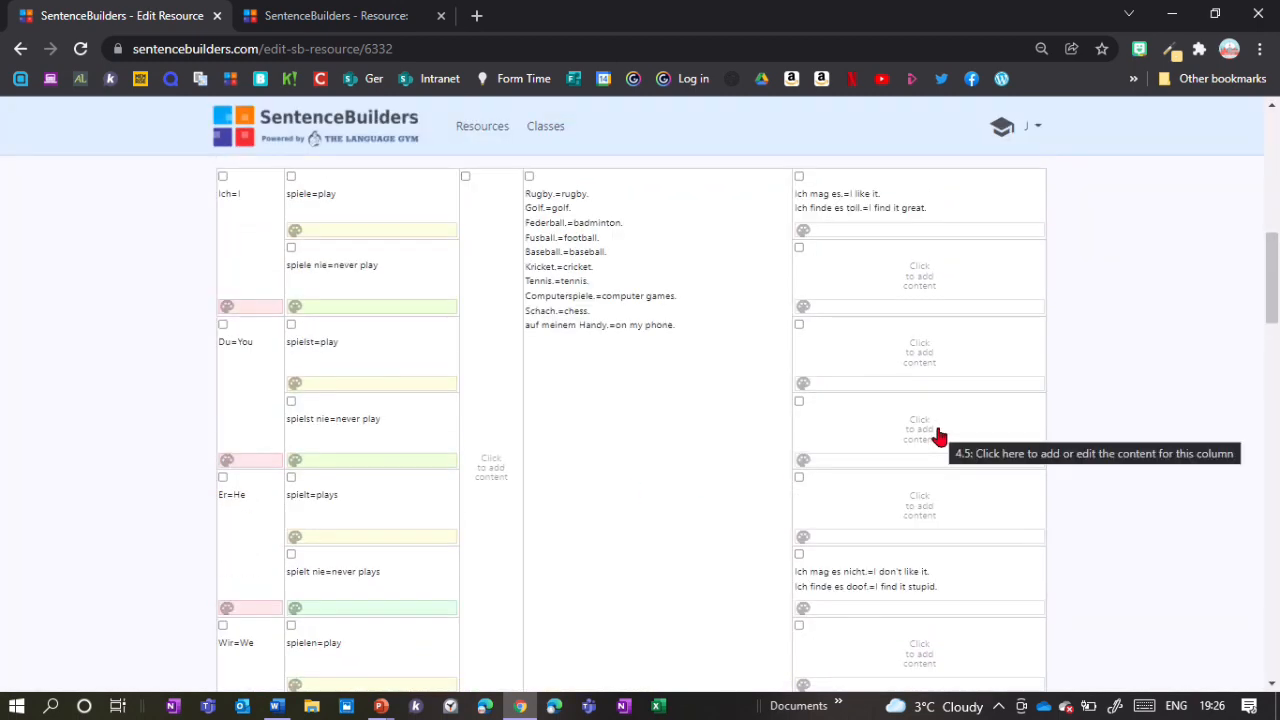
scroll(937, 434, up, 1)
click(799, 271)
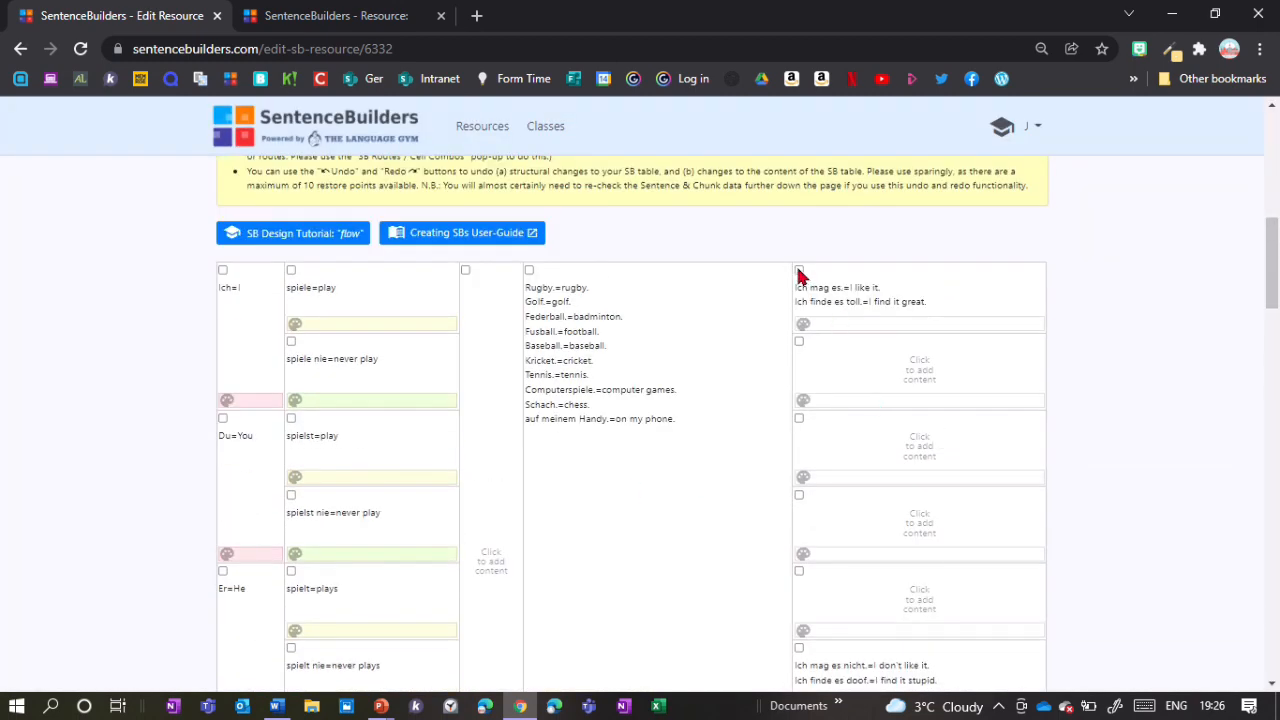
click(799, 342)
click(799, 419)
click(799, 495)
click(799, 572)
scroll(851, 314, down, 1)
scroll(856, 289, down, 4)
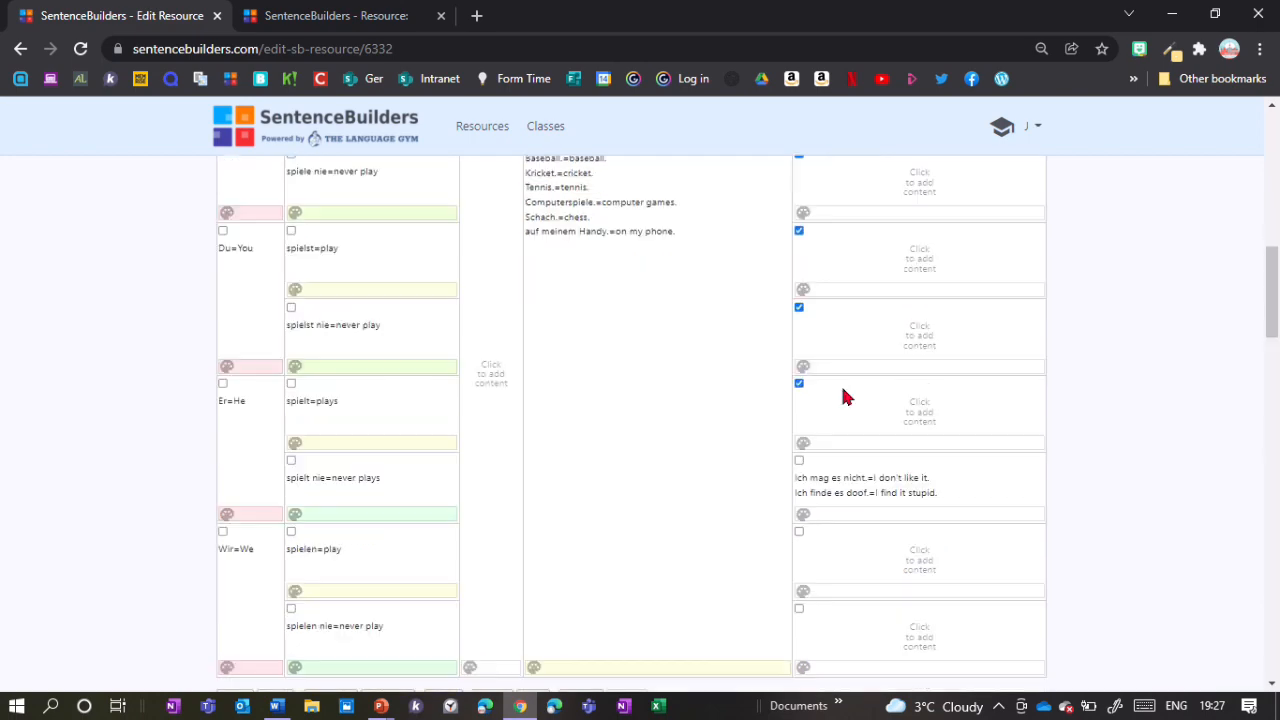
click(445, 419)
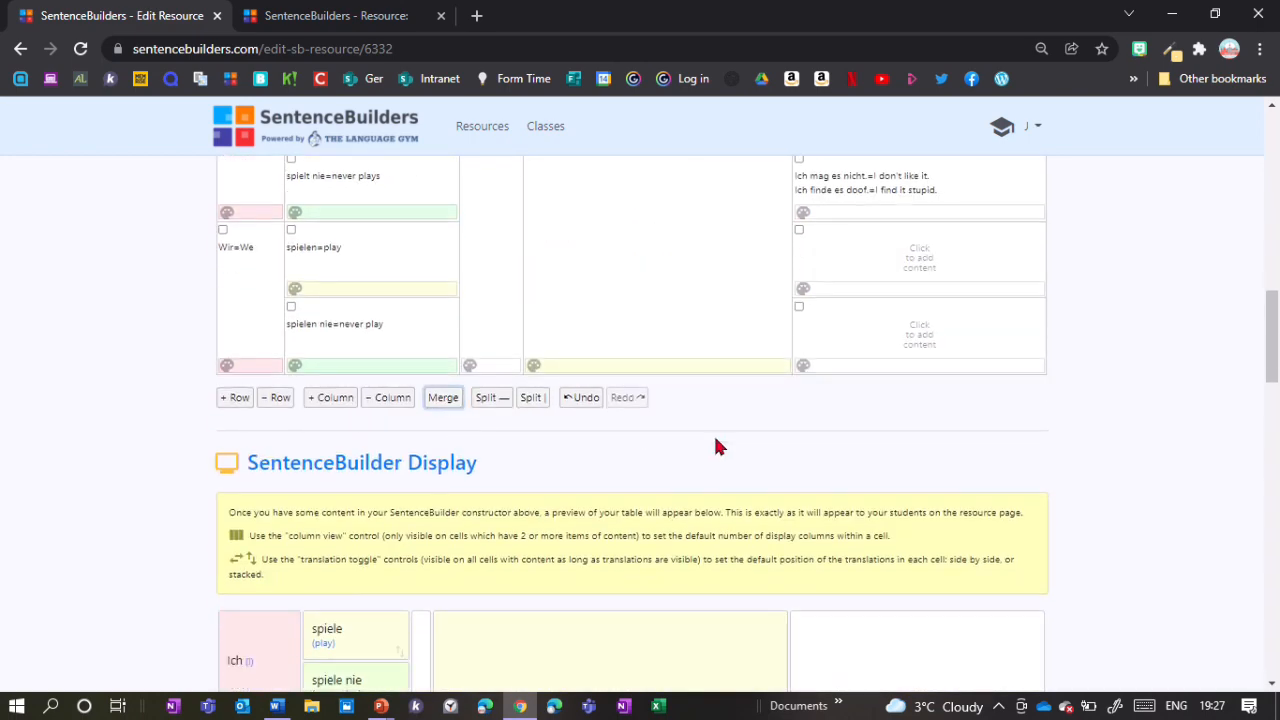
Merge the negative opinions cell in column 5 with the two empty cells beneath it
scroll(720, 437, up, 4)
scroll(870, 455, down, 2)
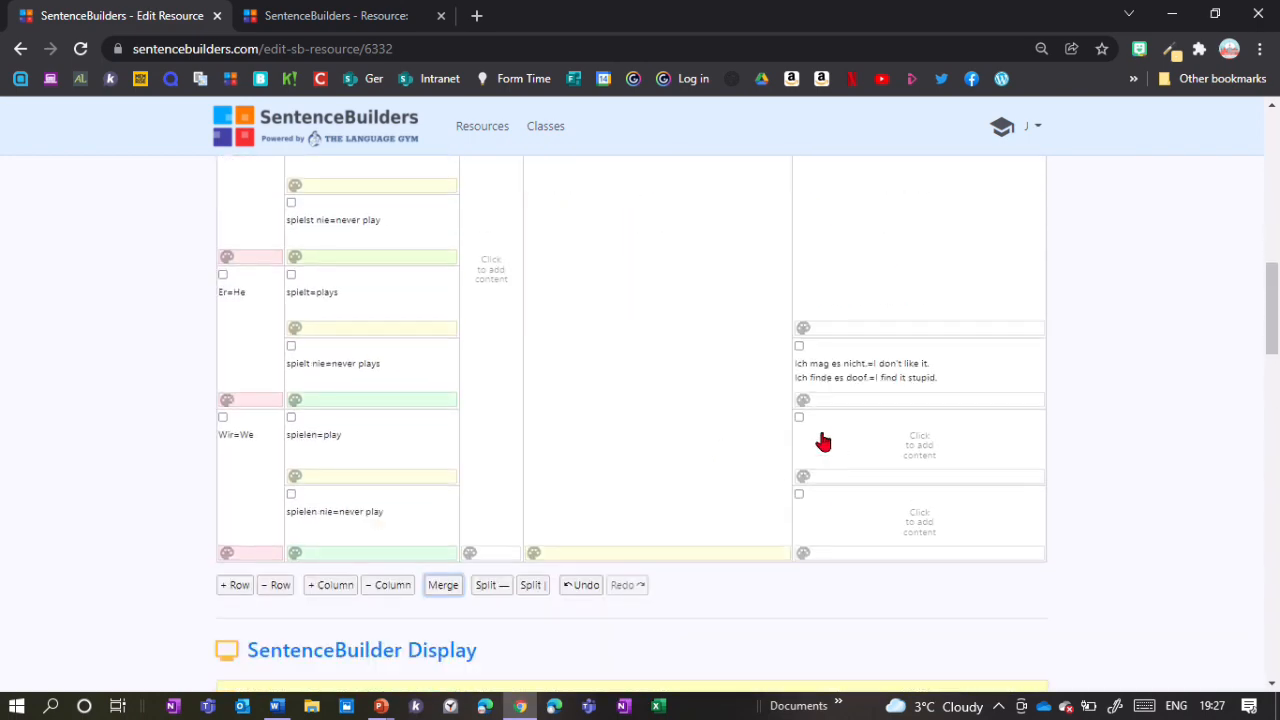
click(799, 346)
click(799, 417)
click(799, 494)
click(443, 585)
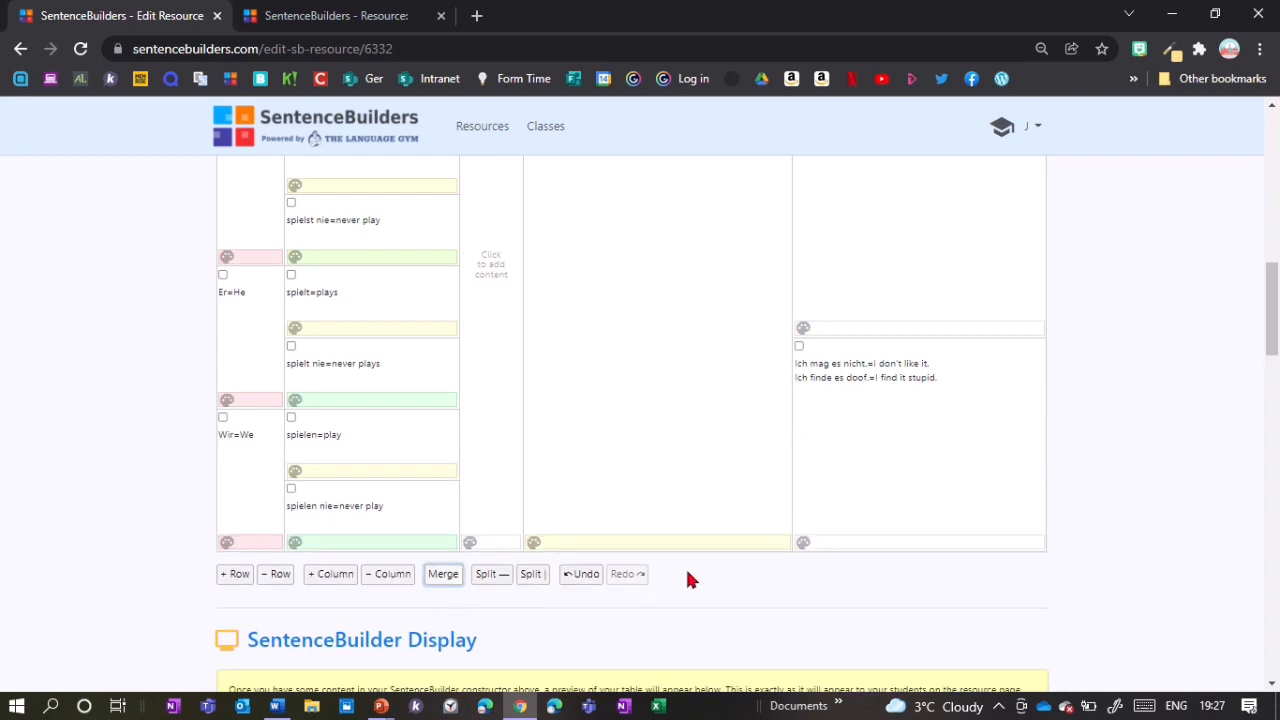
Examine how the merged opinion cells line up with the other columns in the constructor table and the SentenceBuilder Display preview
scroll(686, 567, up, 2)
scroll(685, 579, up, 1)
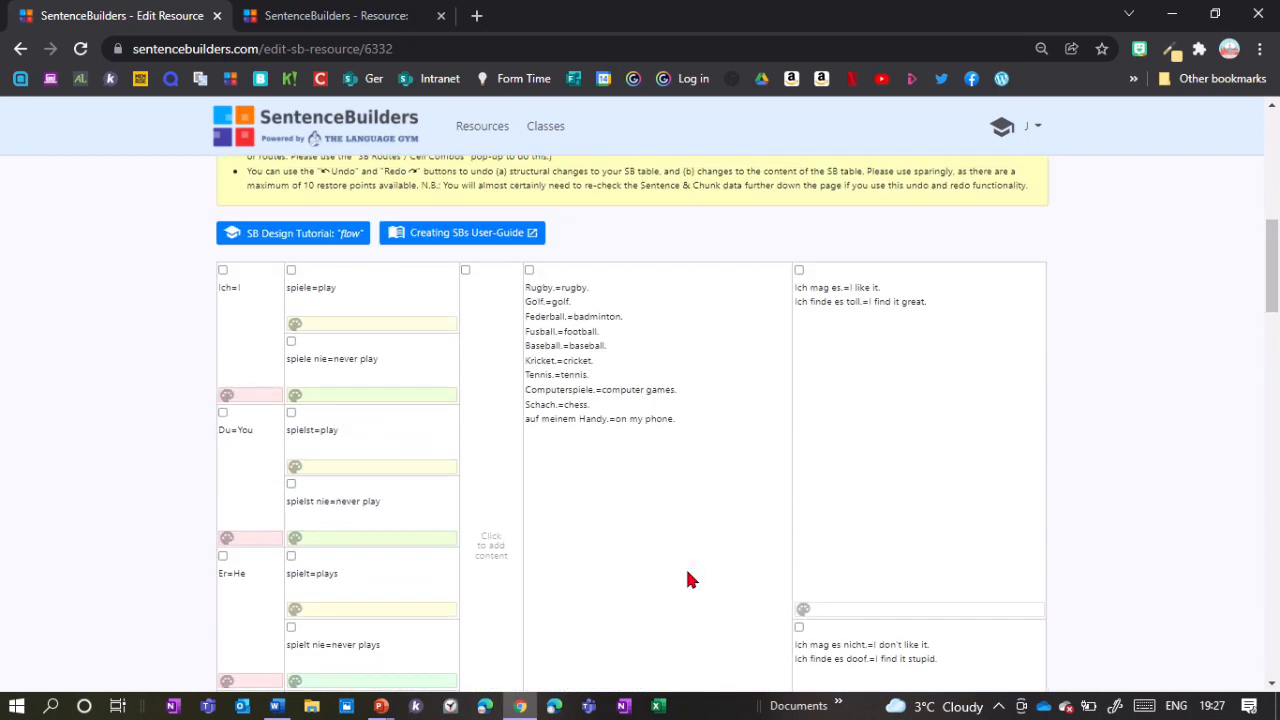
scroll(685, 560, down, 1)
scroll(681, 529, down, 1)
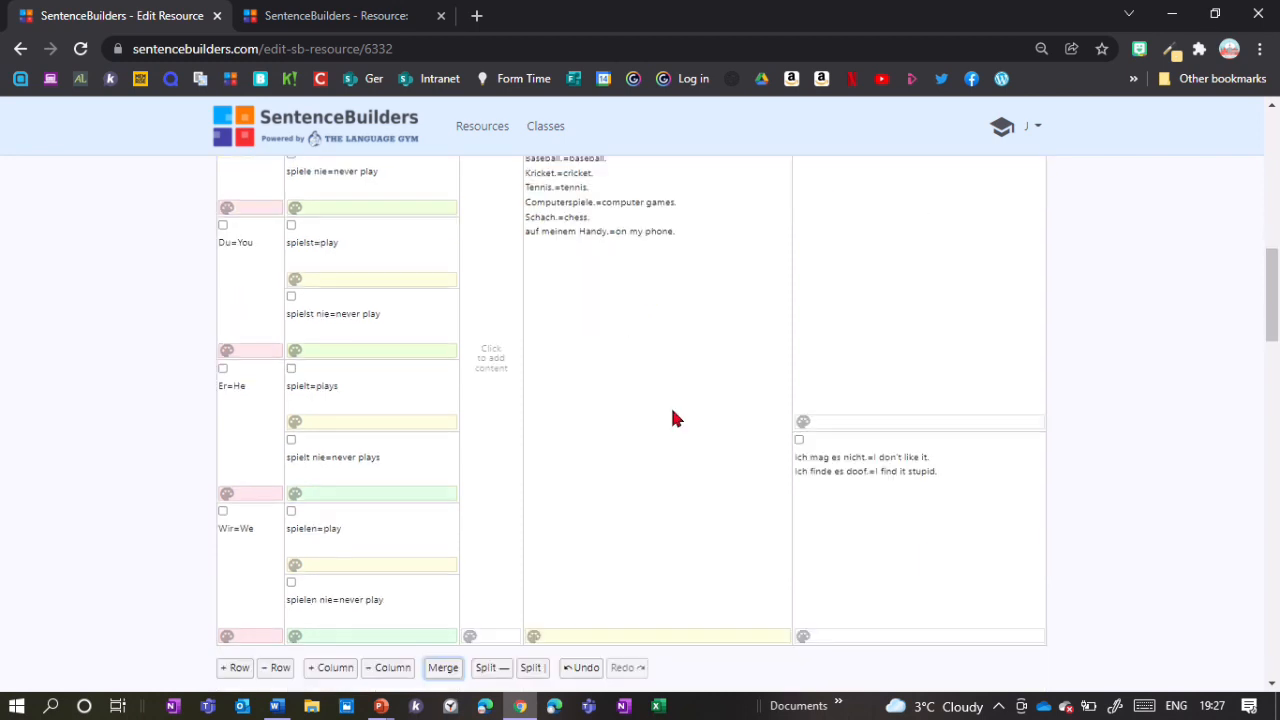
scroll(675, 418, up, 1)
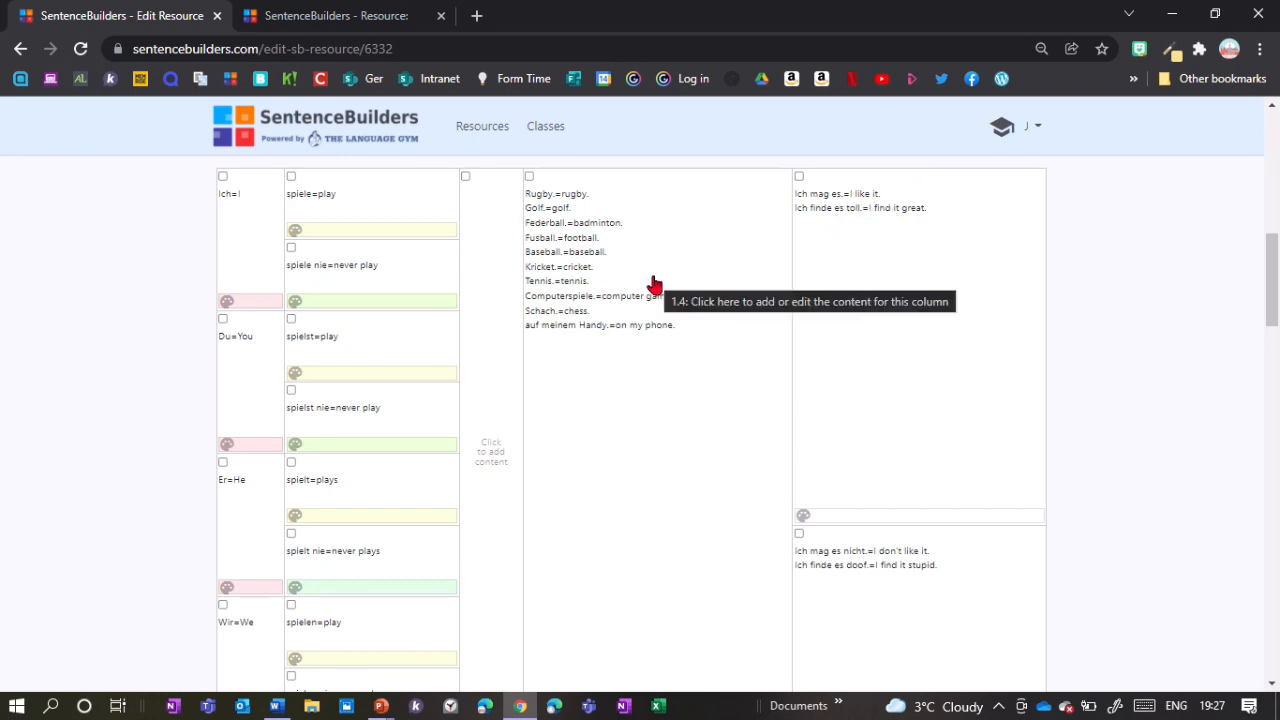
scroll(651, 283, down, 5)
scroll(295, 388, down, 9)
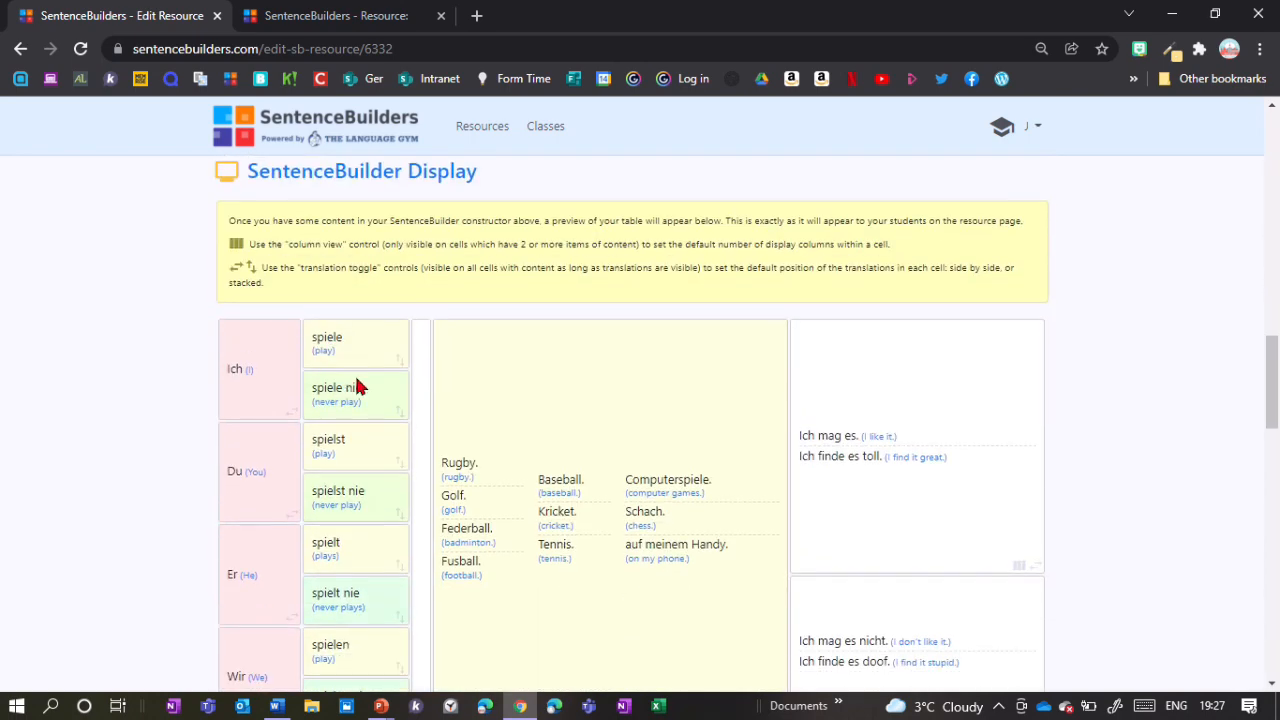
Open the SB Routes / Cell Combos settings and highlight route 1 (1.1+1.2+1.3+1.4+1.5) in the table
scroll(446, 405, down, 1)
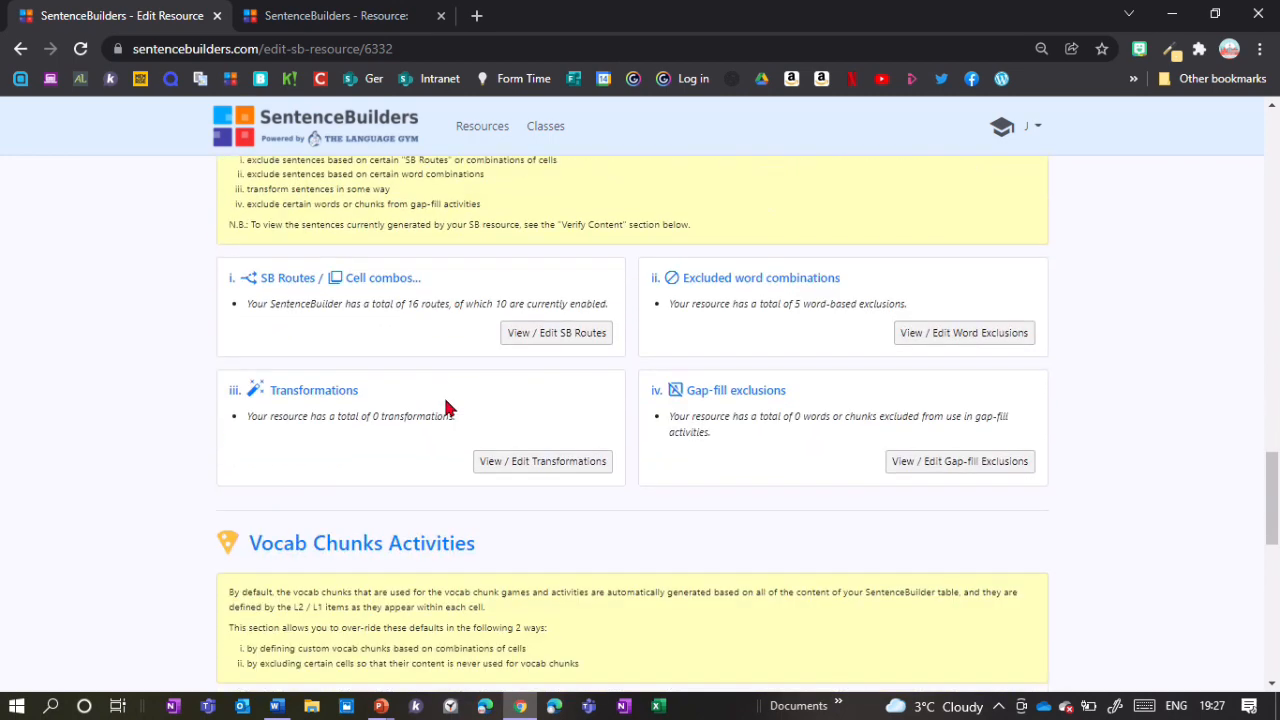
click(525, 333)
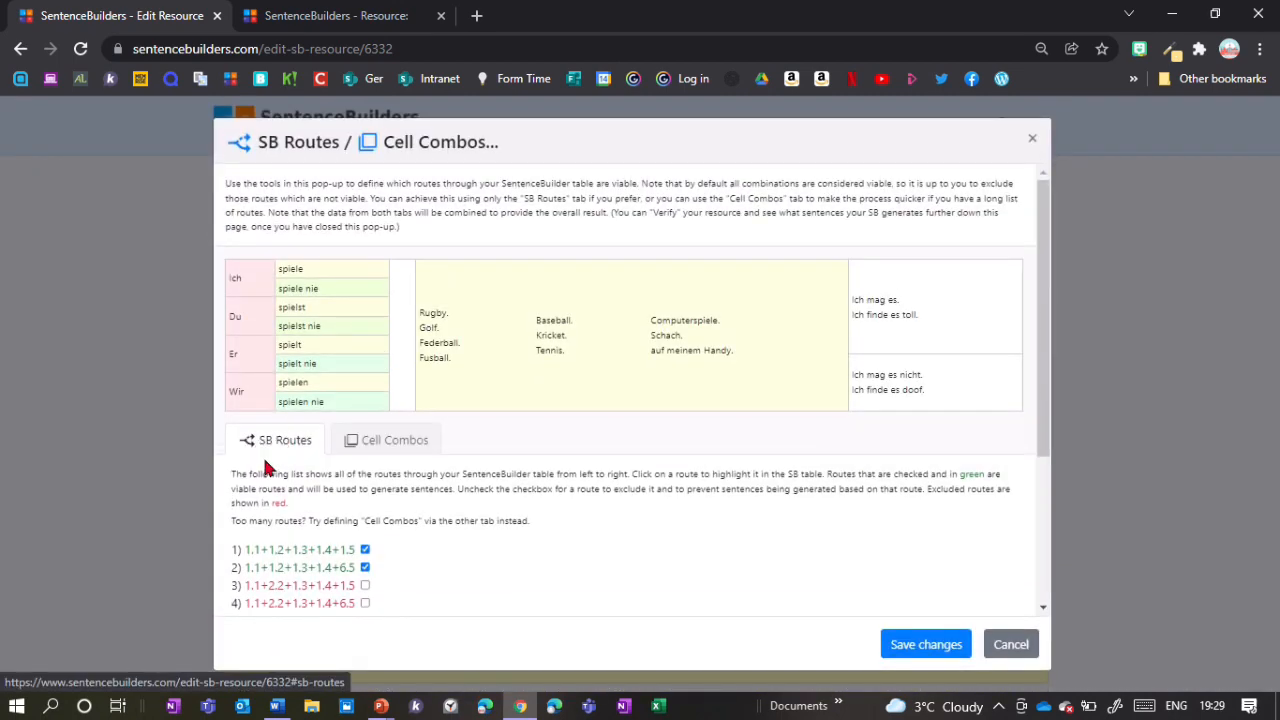
click(296, 558)
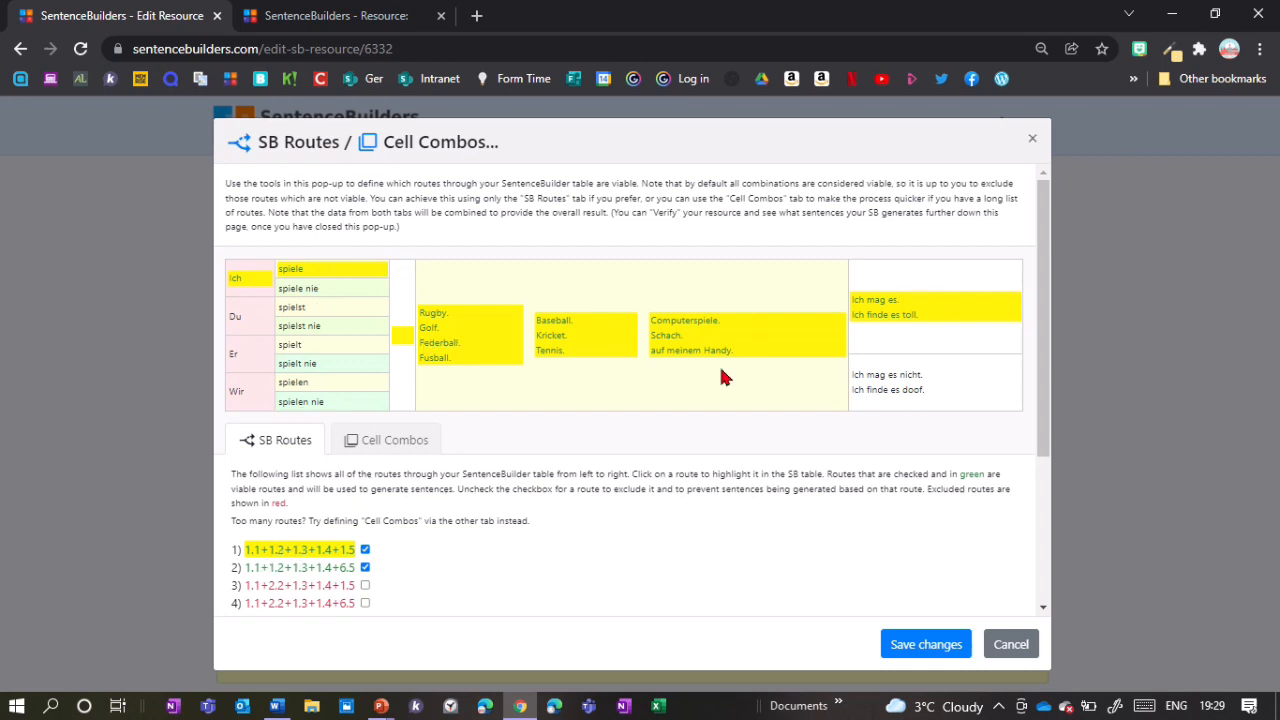
Highlight route 3 in the table, and add a required cell combination of "spiele" with the positive opinions cell
click(287, 590)
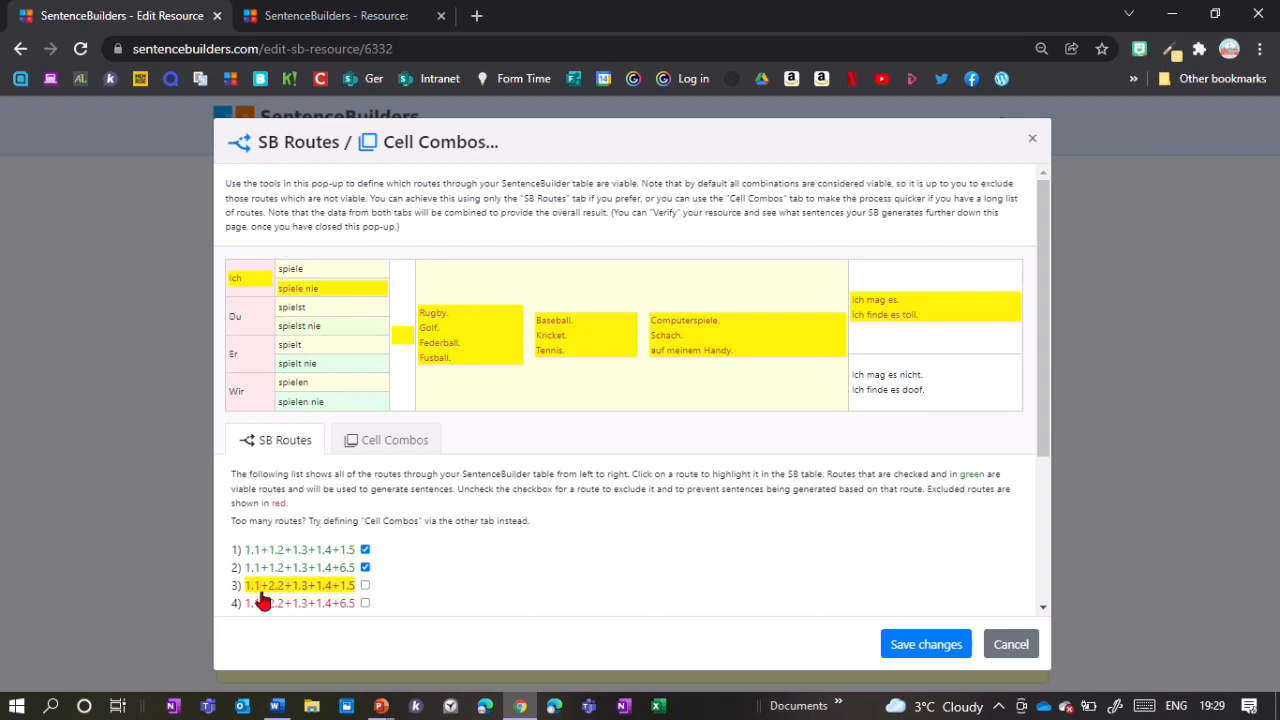
click(380, 448)
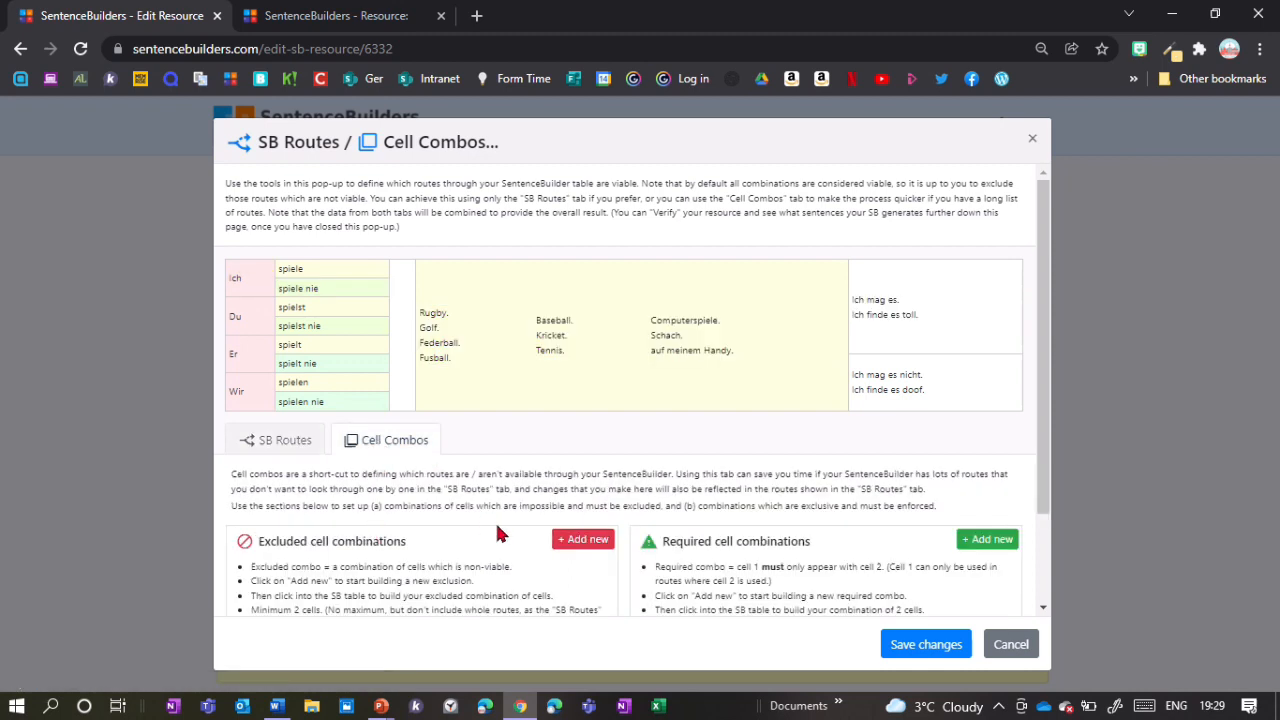
click(985, 540)
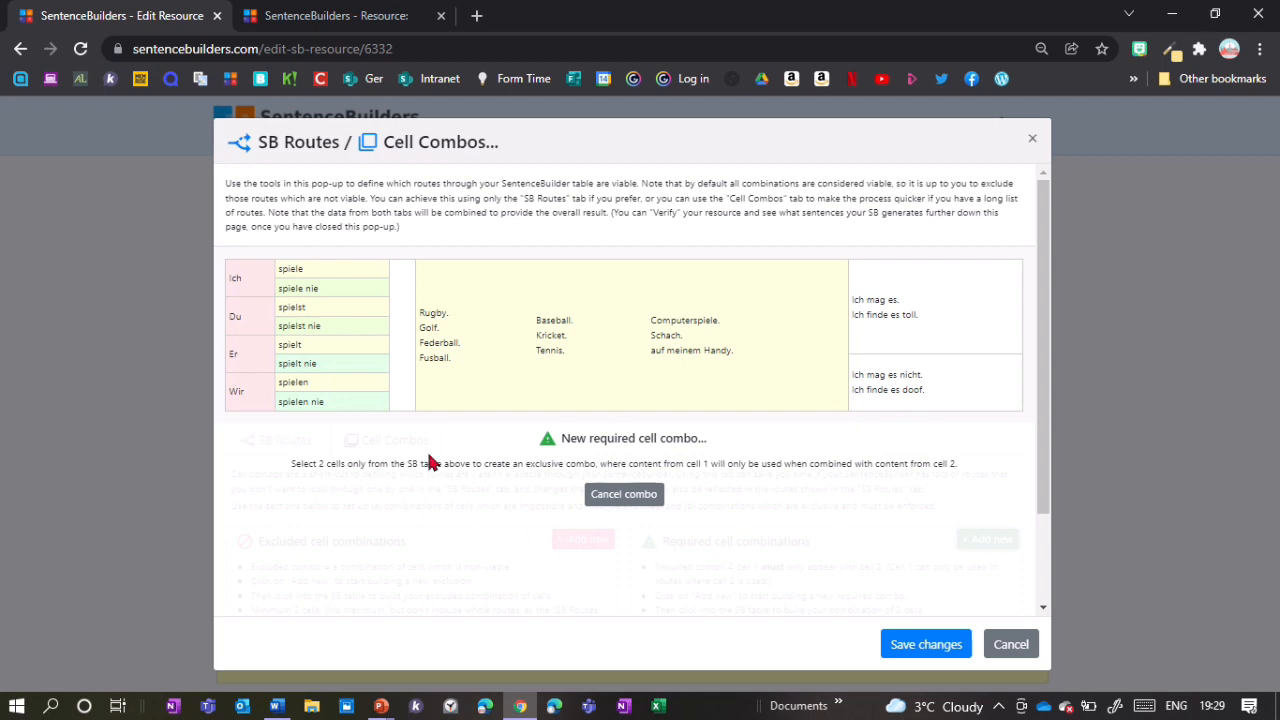
click(291, 277)
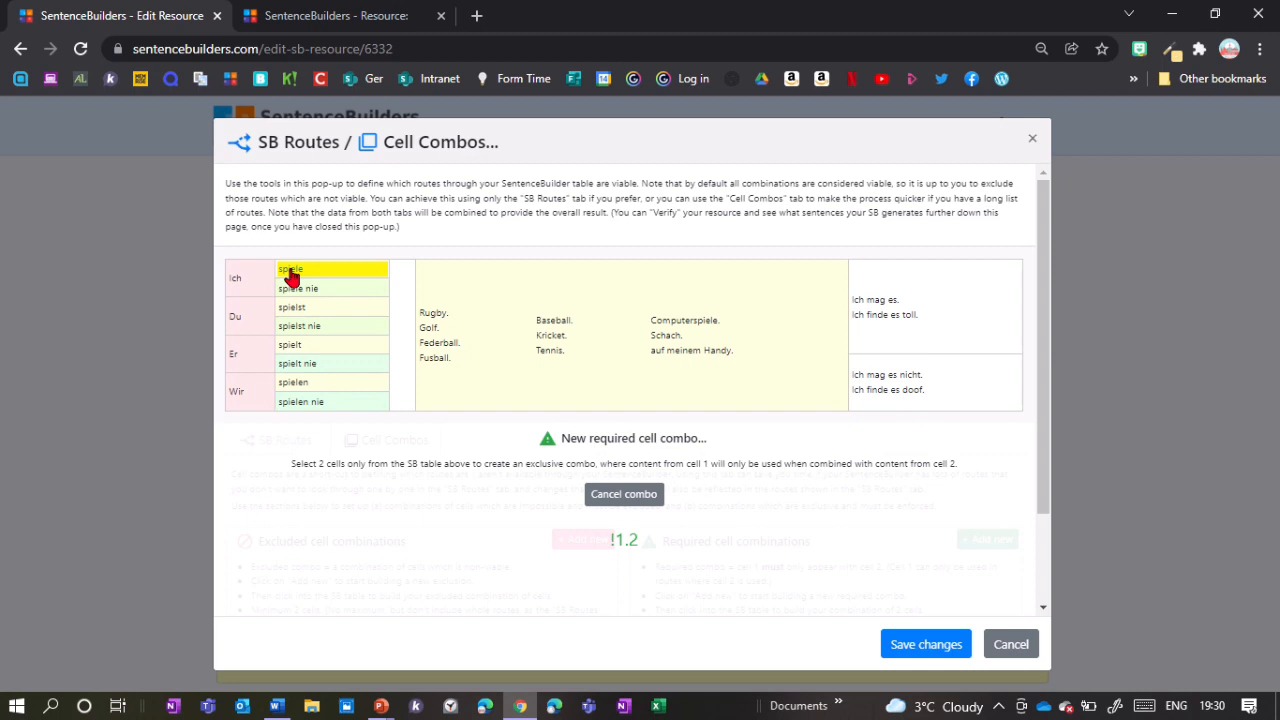
click(886, 314)
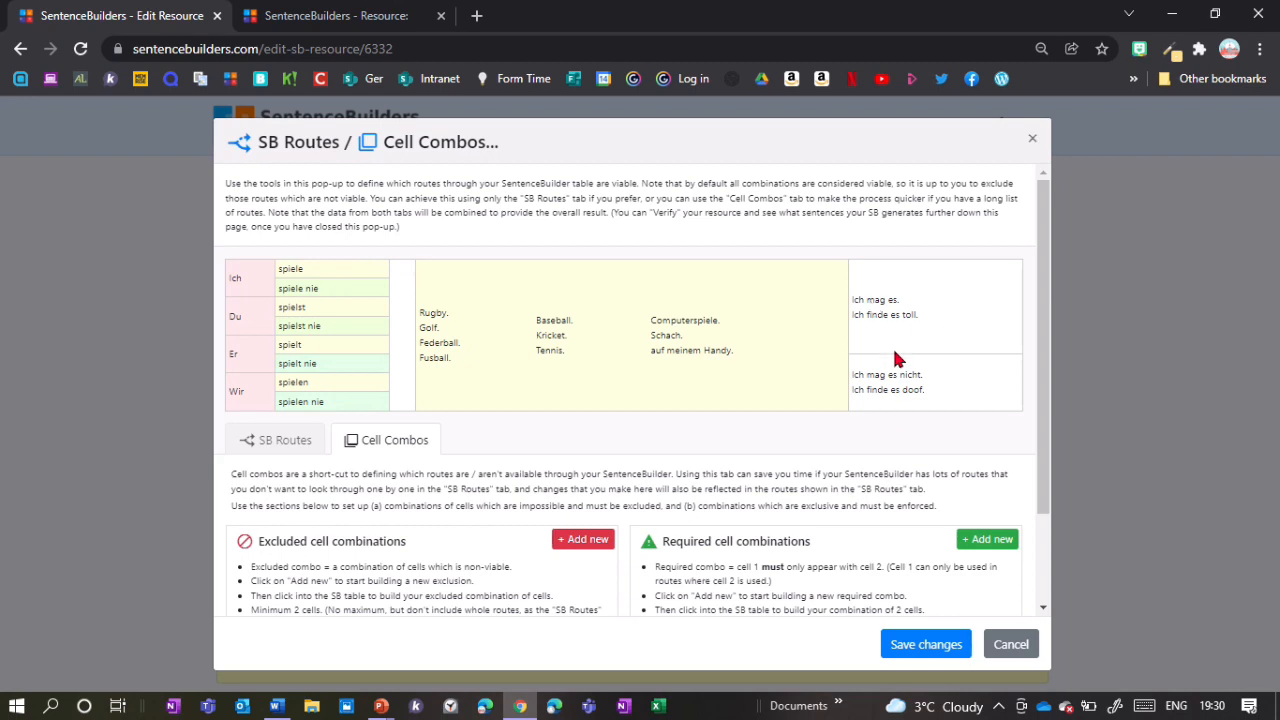
Review the lists of excluded and required cell combinations against the cells of the SentenceBuilder table
scroll(874, 442, down, 2)
scroll(882, 450, up, 1)
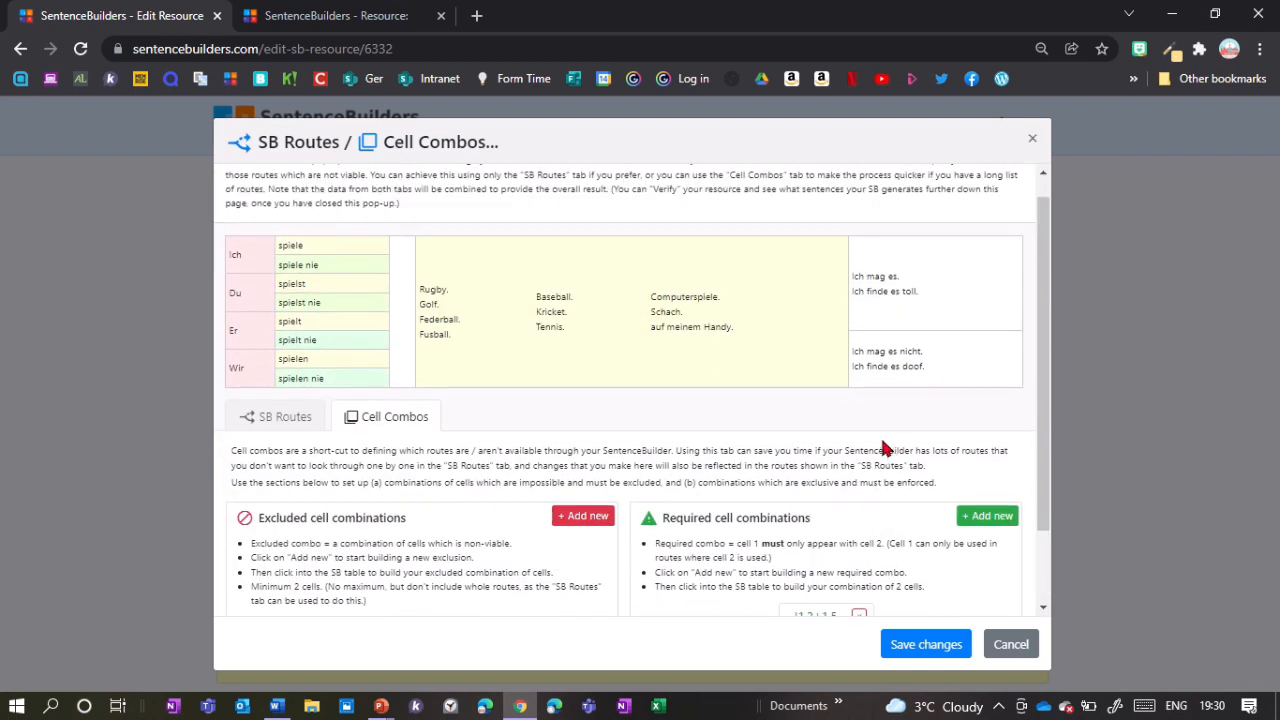
scroll(880, 448, down, 1)
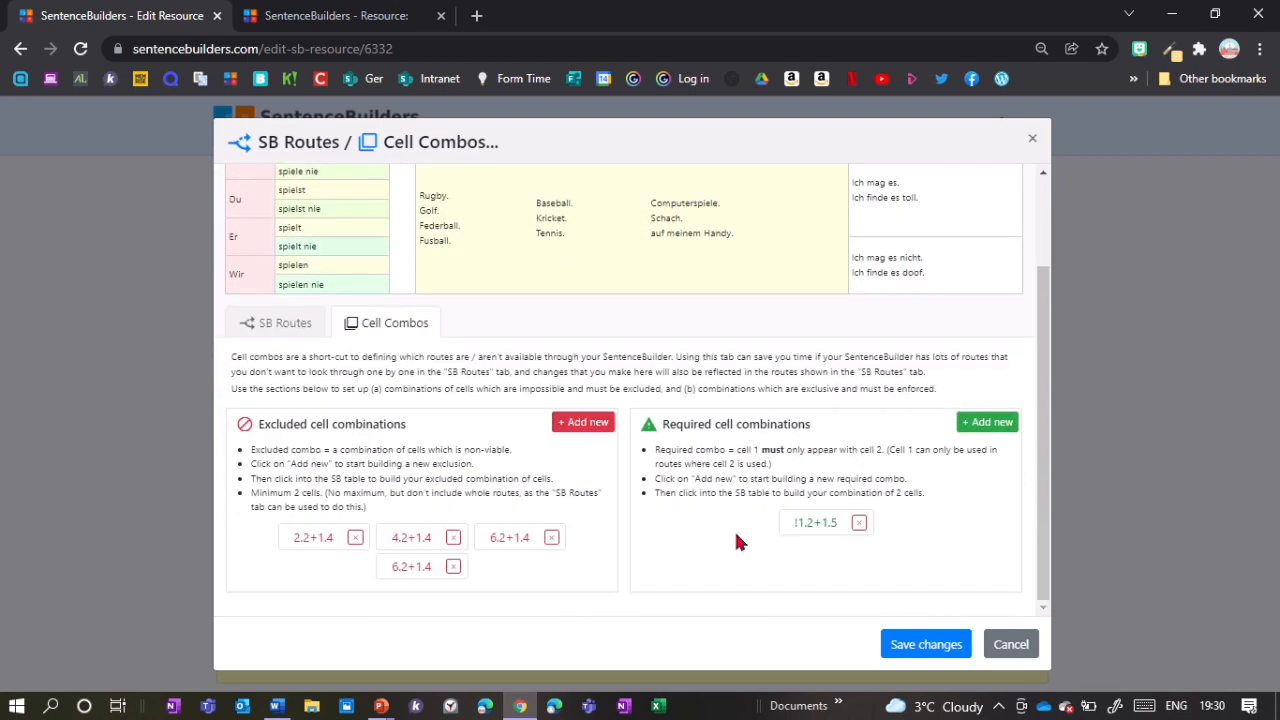
scroll(748, 560, up, 1)
scroll(500, 420, up, 1)
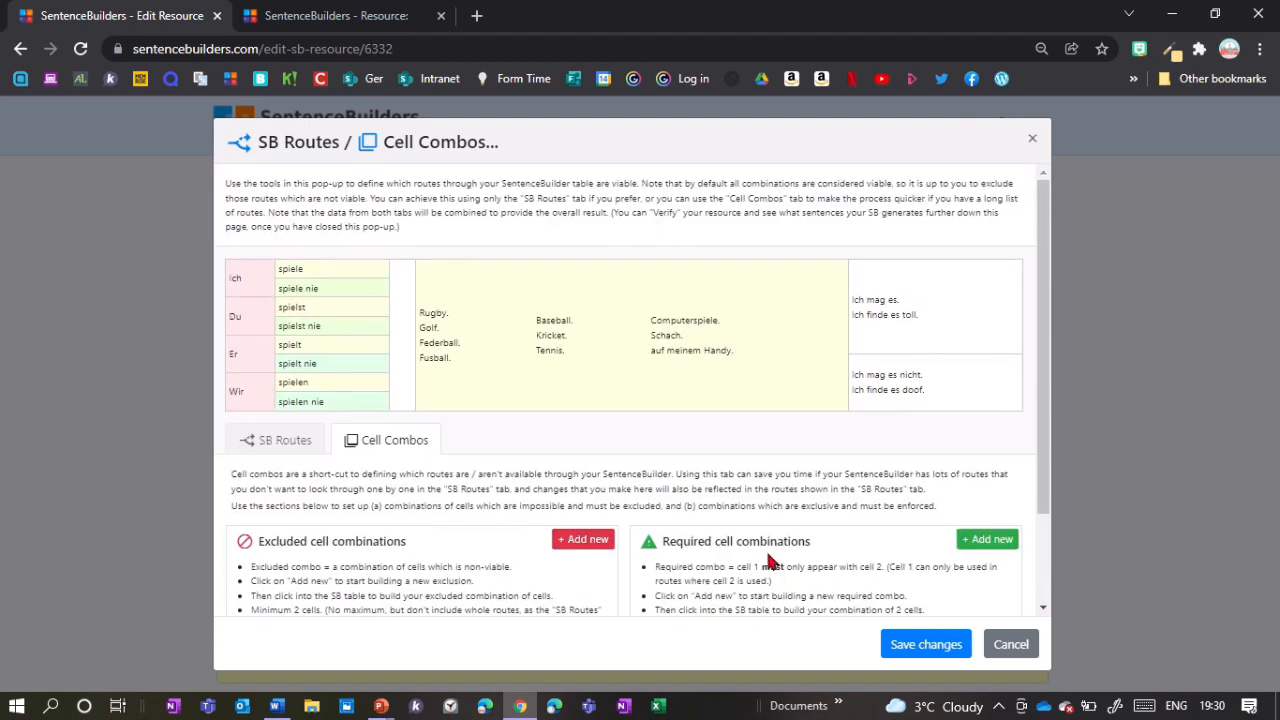
scroll(800, 565, down, 1)
scroll(745, 554, up, 1)
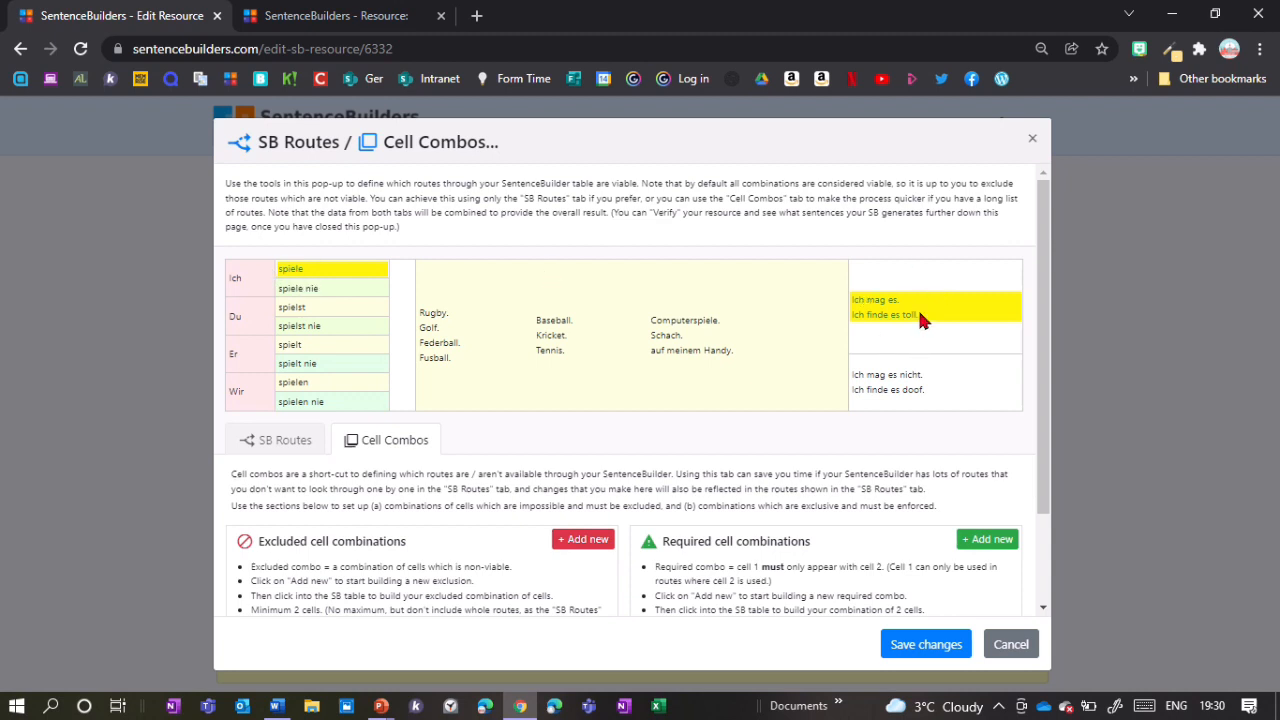
Add a required cell combination of "spiele nie" with the negative opinions cell
scroll(920, 318, down, 1)
click(986, 445)
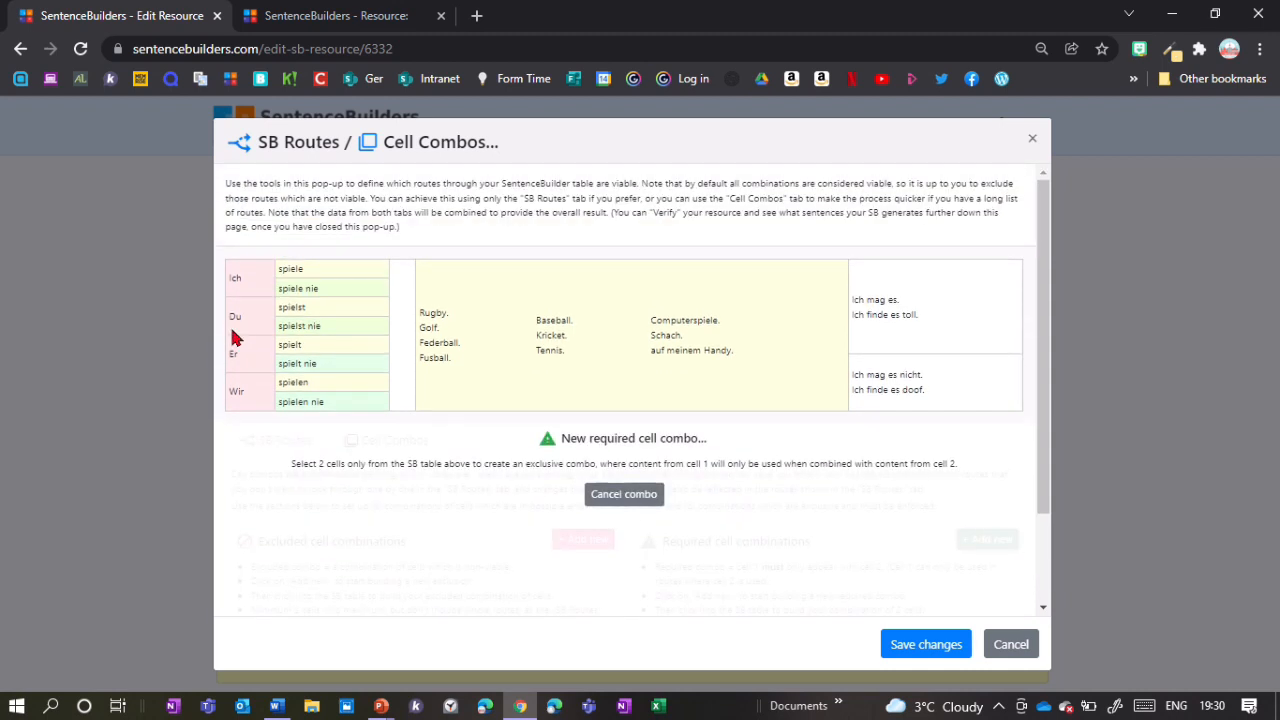
click(288, 289)
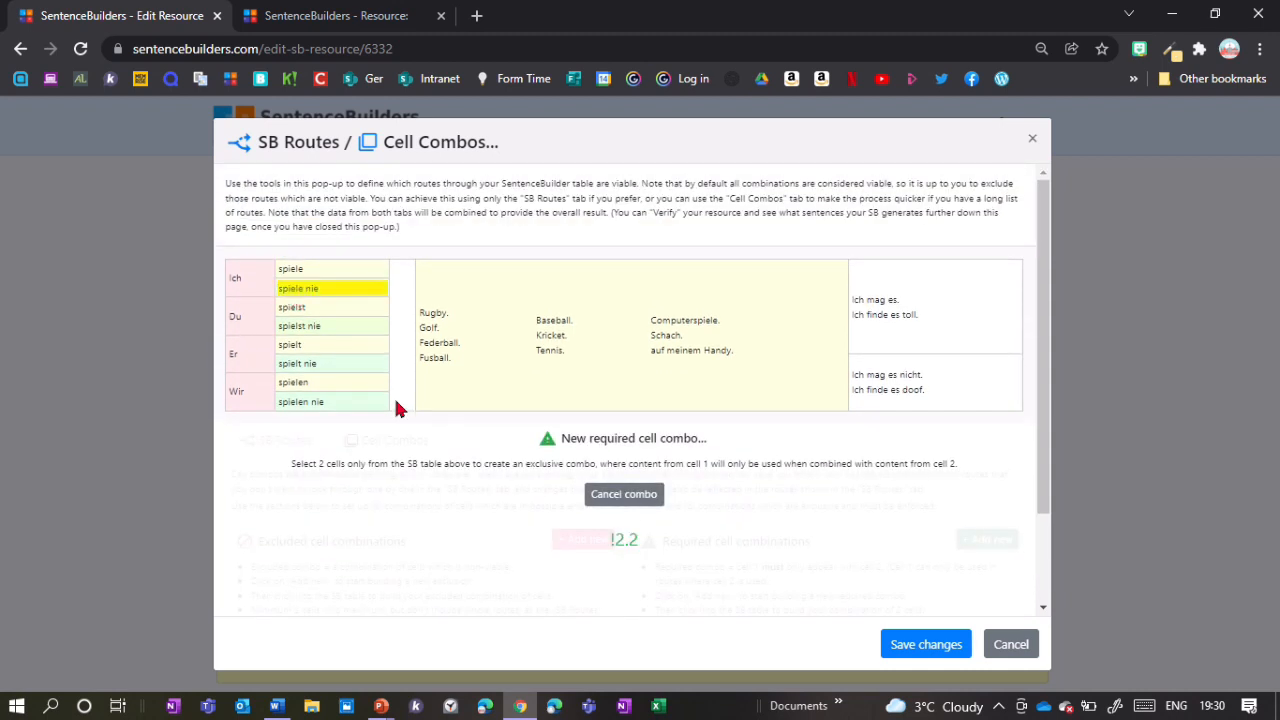
click(893, 388)
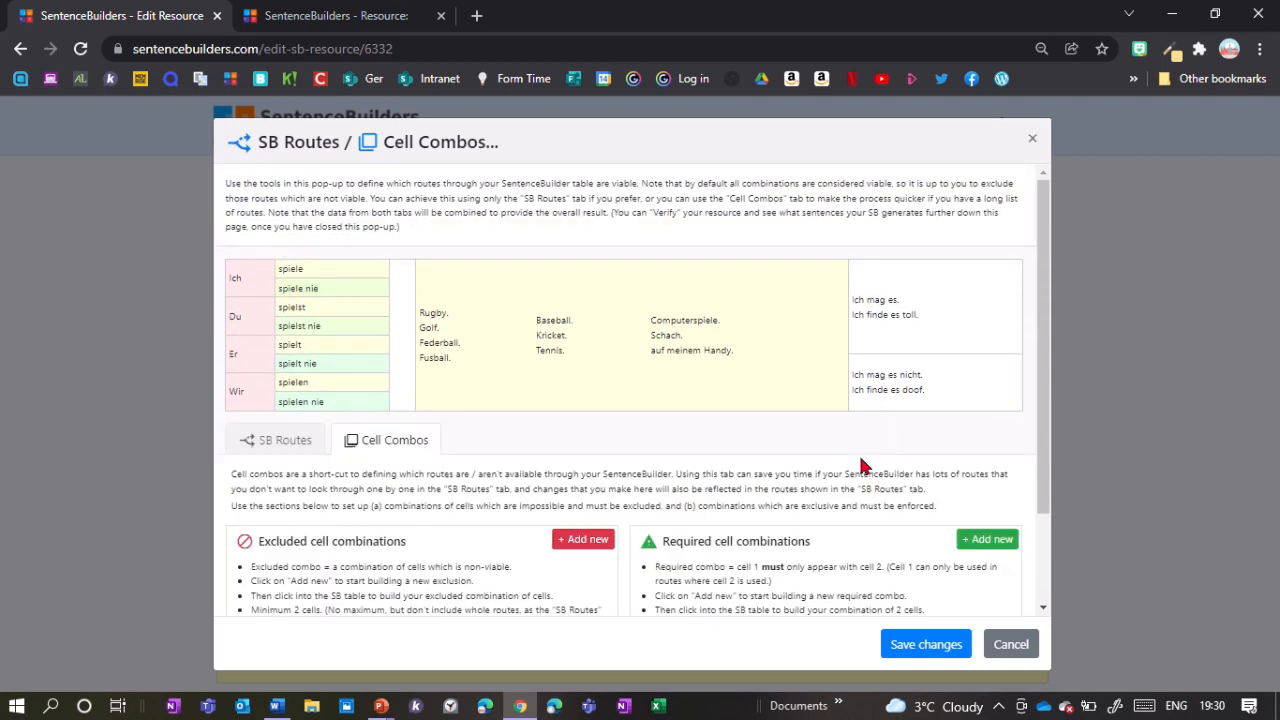
Add required cell combinations pairing "spielst" with the positive opinions and "spielst nie" with the negative opinions
click(986, 540)
click(292, 310)
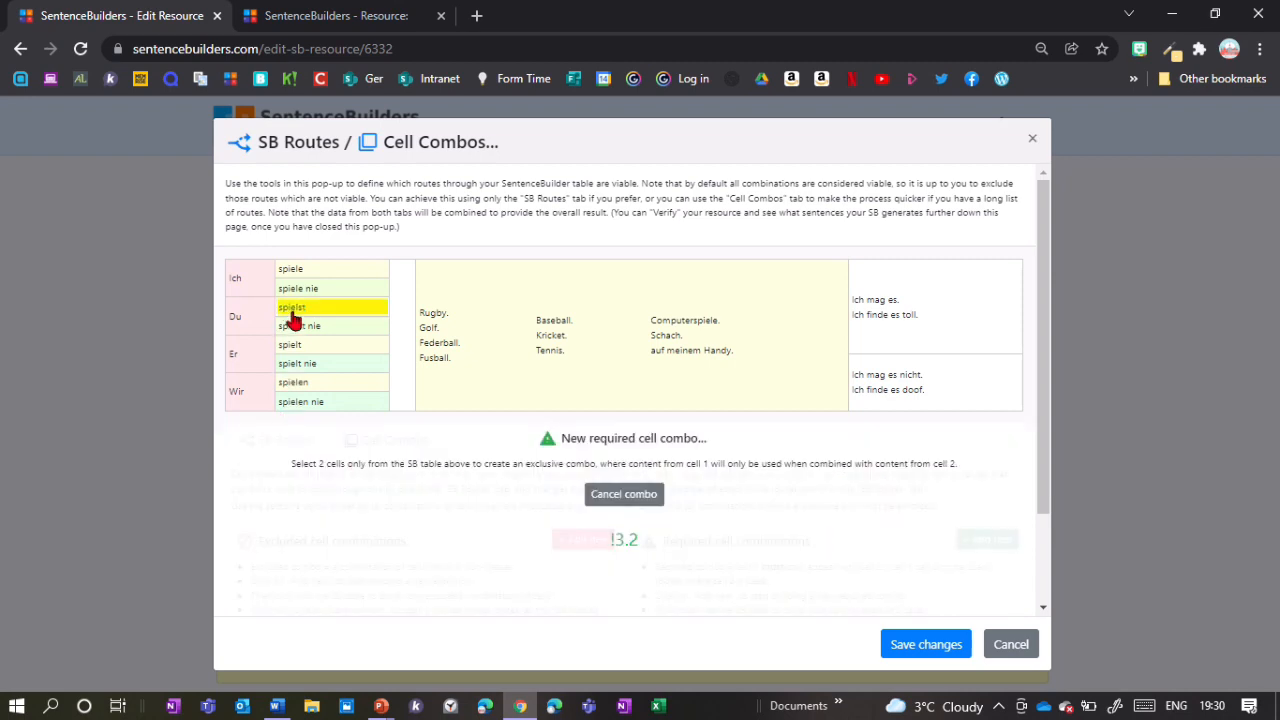
click(881, 314)
click(990, 542)
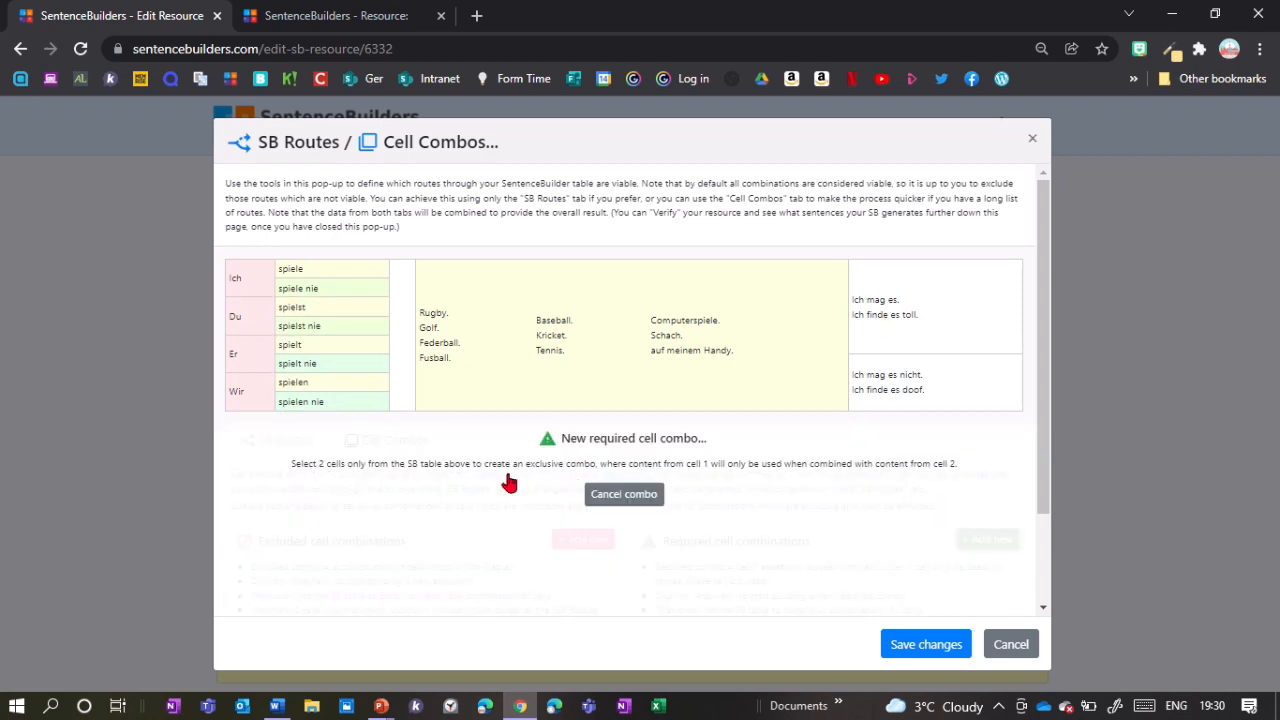
click(297, 327)
click(876, 385)
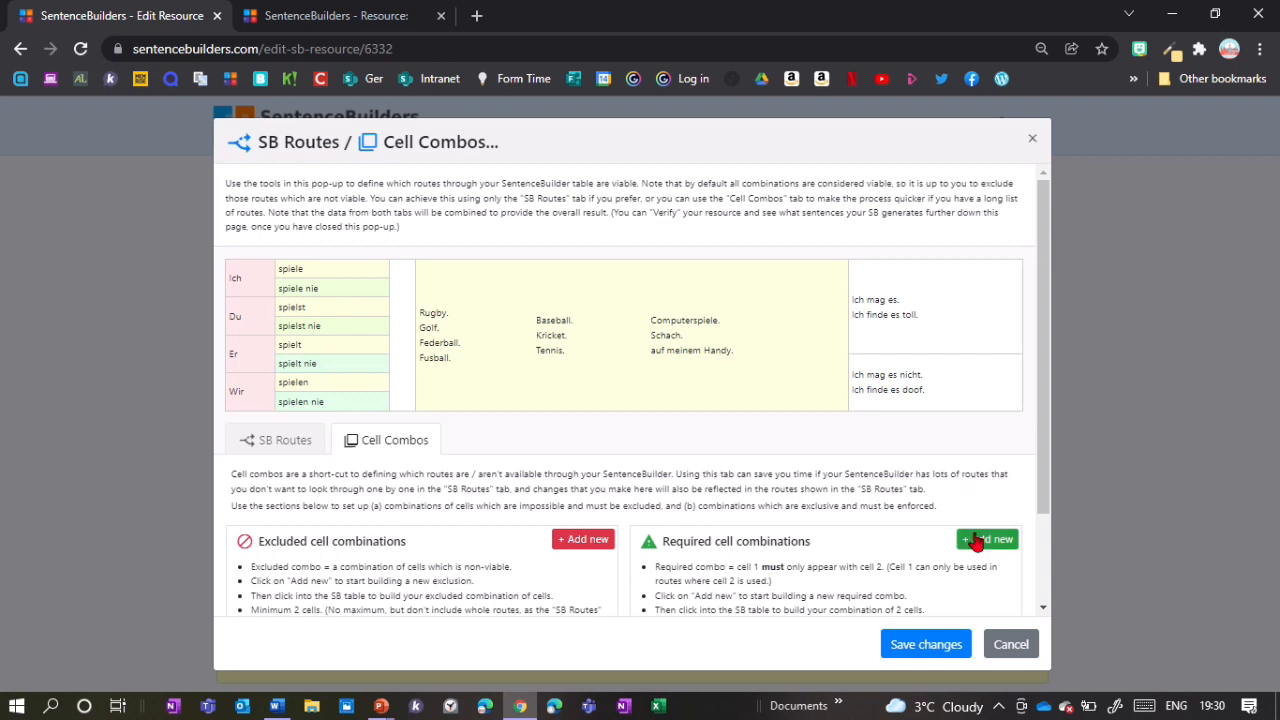
Add an excluded cell combination of "spiele nie" with the positive opinions cell (2.2+1.5)
scroll(760, 541, down, 2)
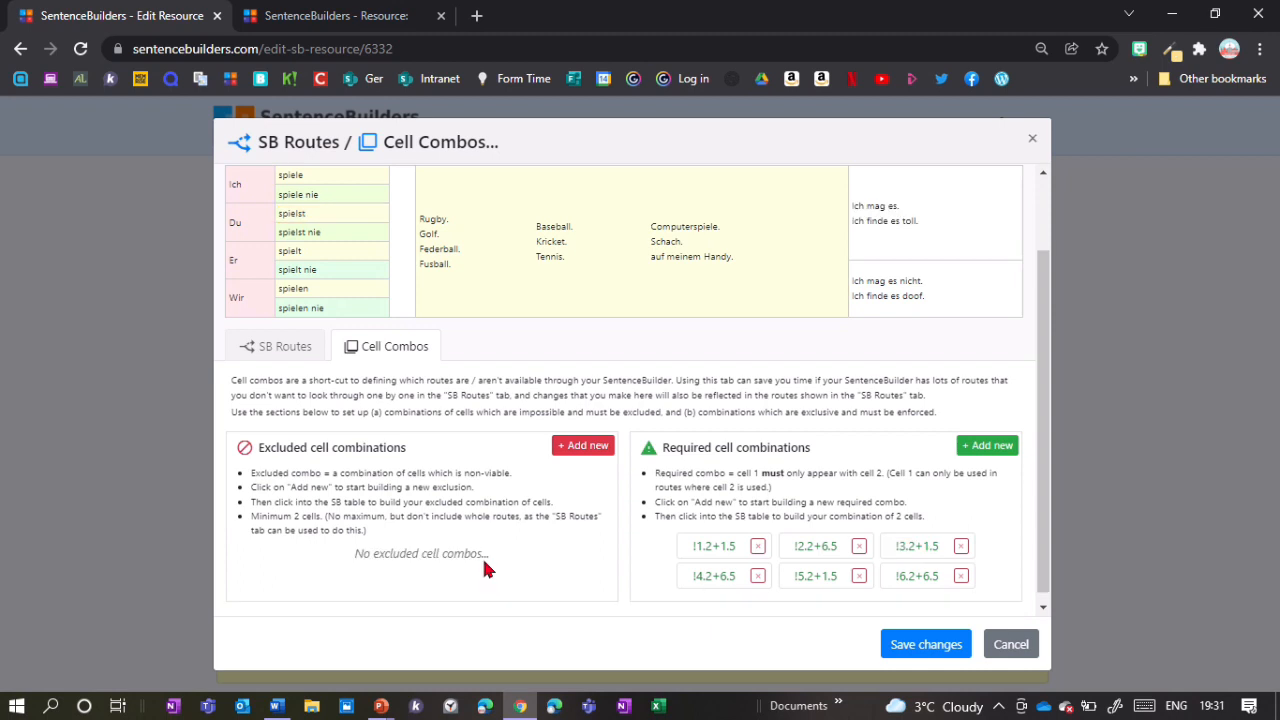
scroll(482, 556, up, 1)
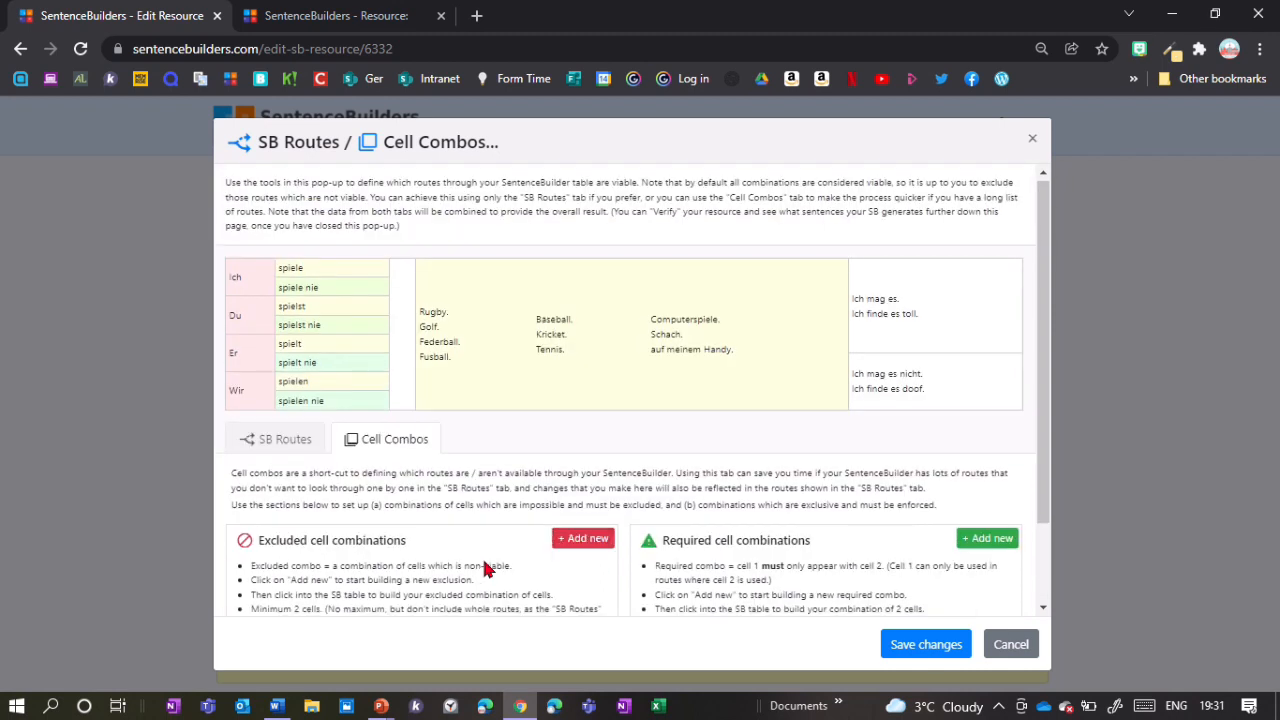
click(583, 539)
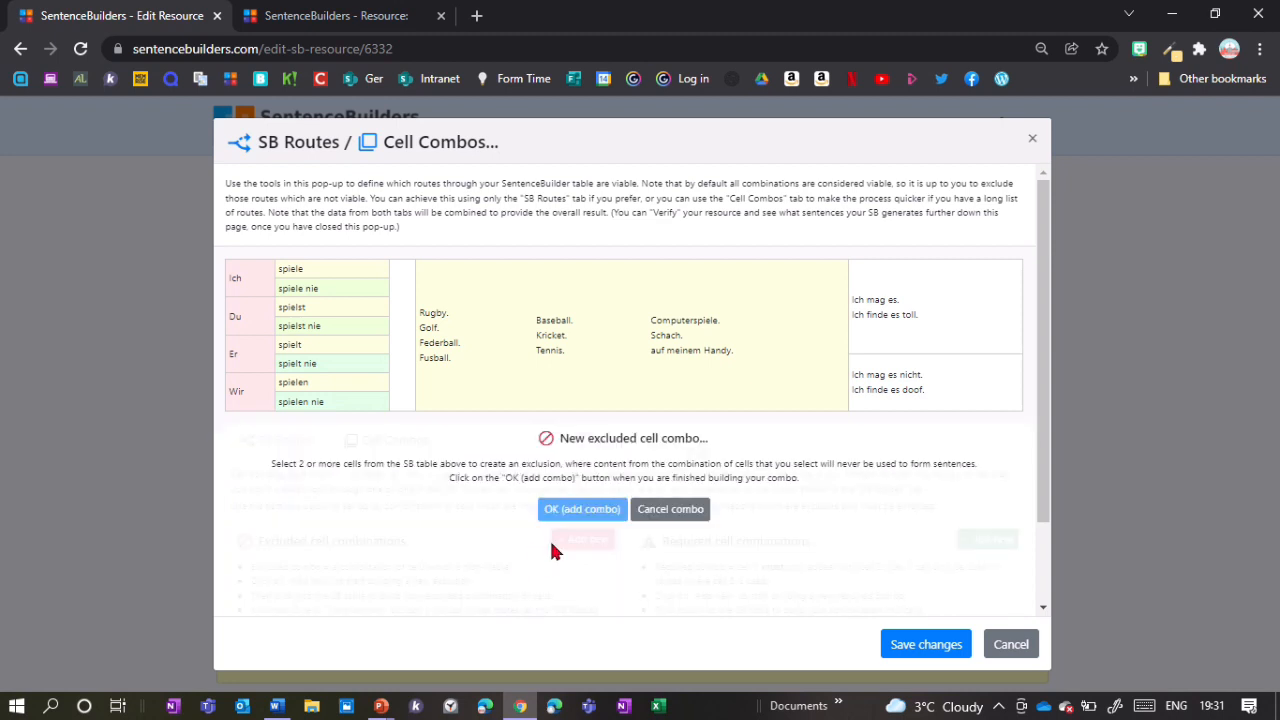
click(300, 292)
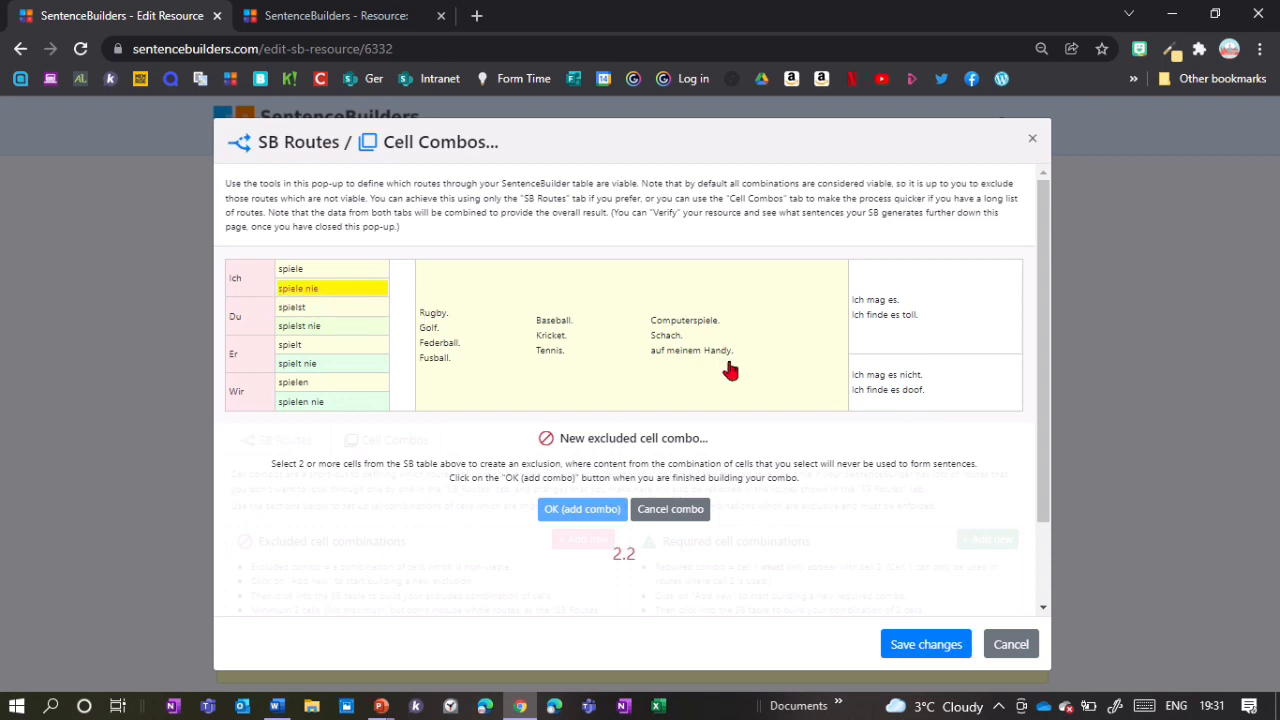
click(885, 316)
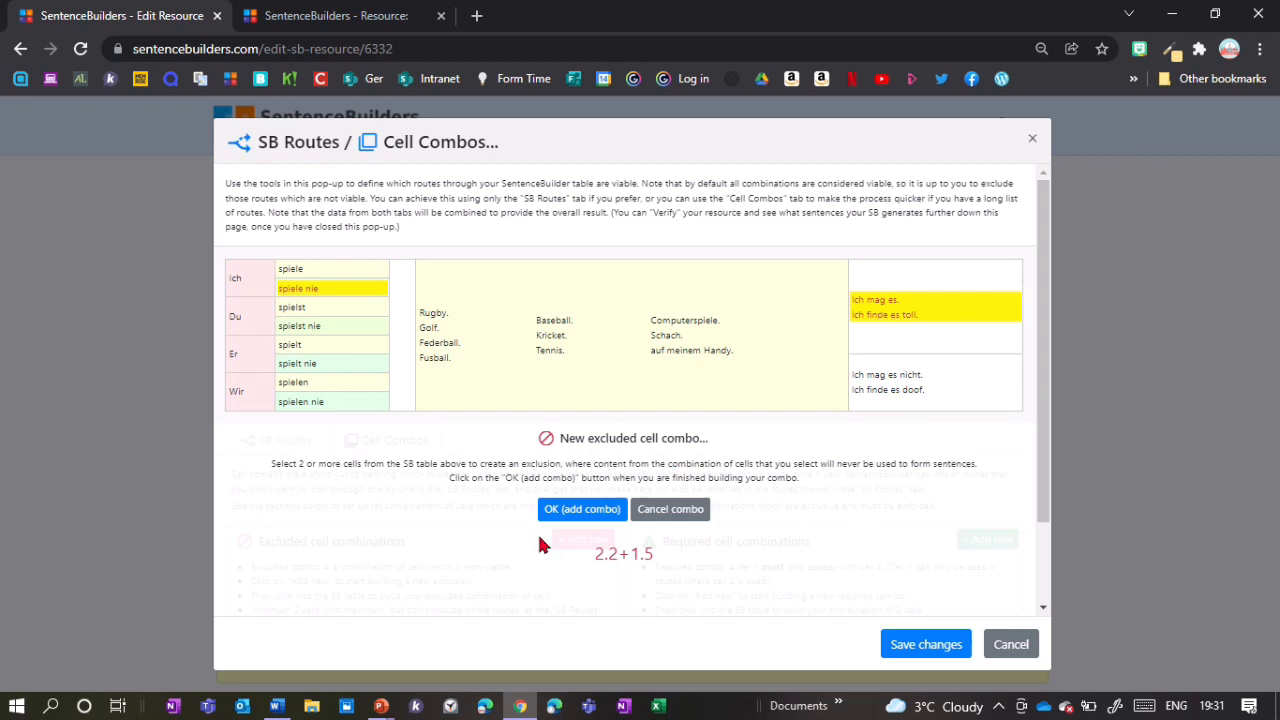
click(574, 512)
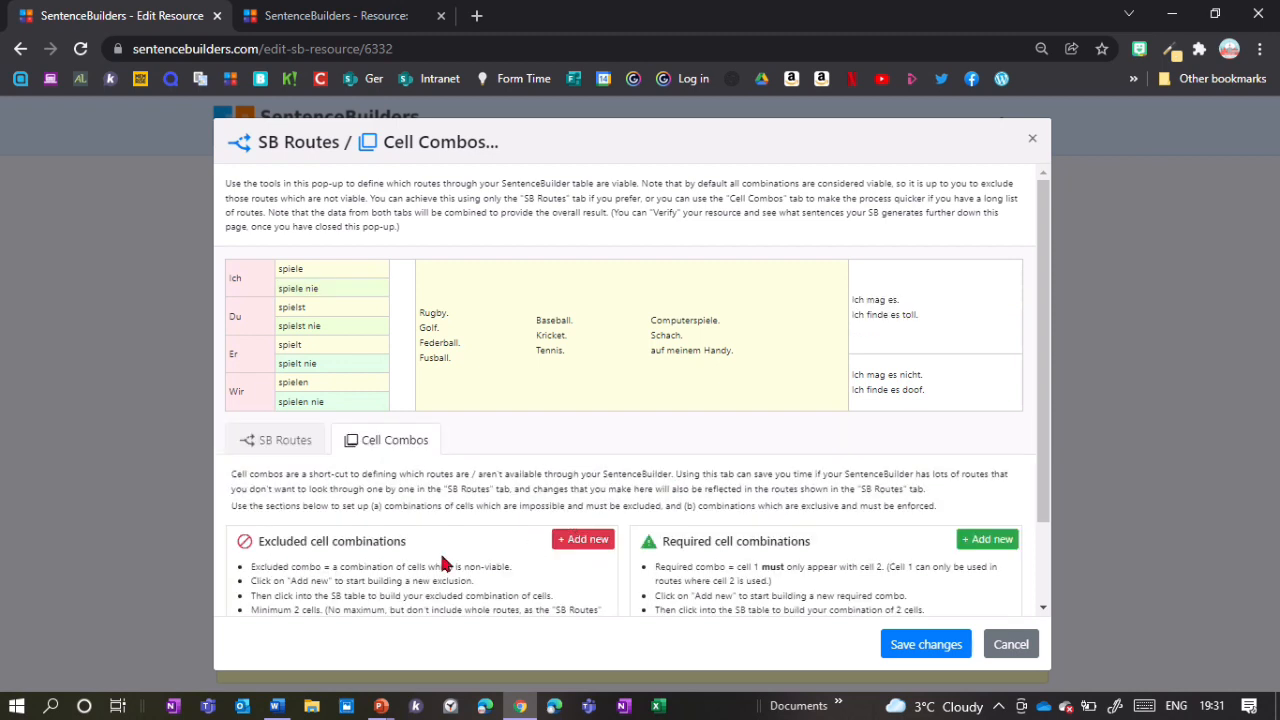
Compare the excluded combination with the required combinations and the matching verb and opinion cells in the table
scroll(570, 520, down, 1)
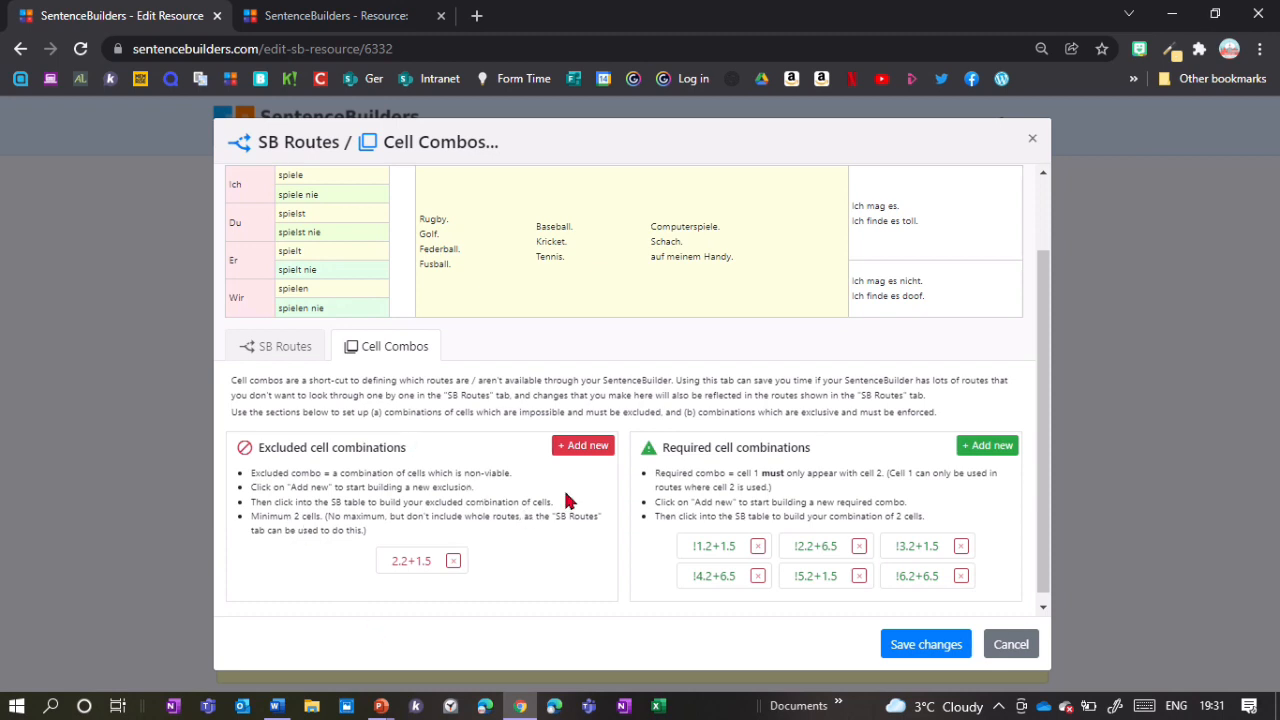
scroll(705, 519, up, 1)
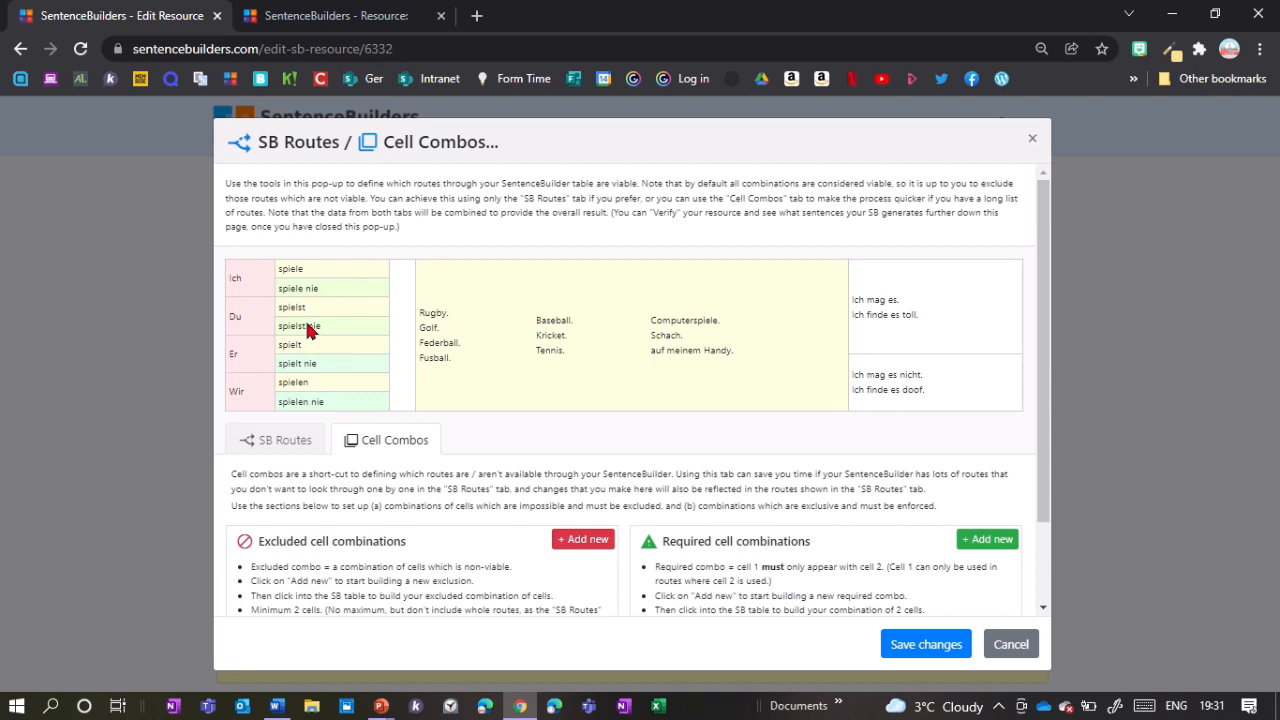
scroll(437, 549, down, 1)
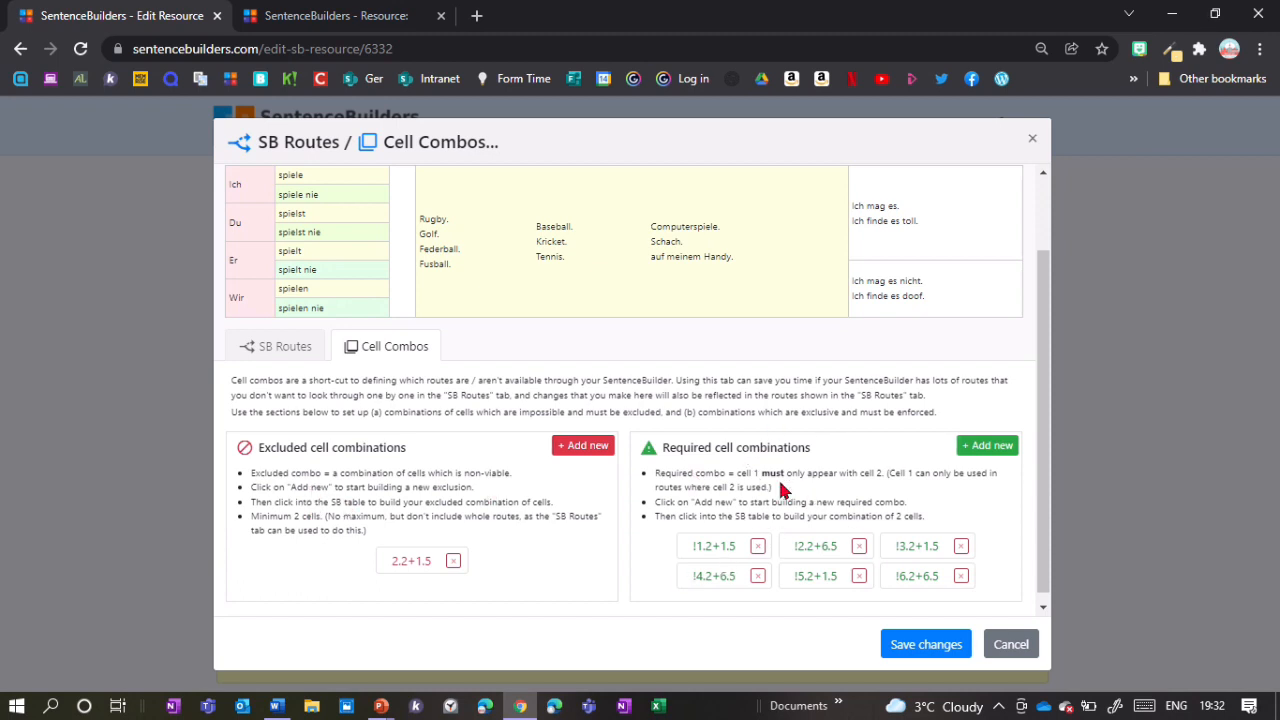
scroll(757, 497, up, 1)
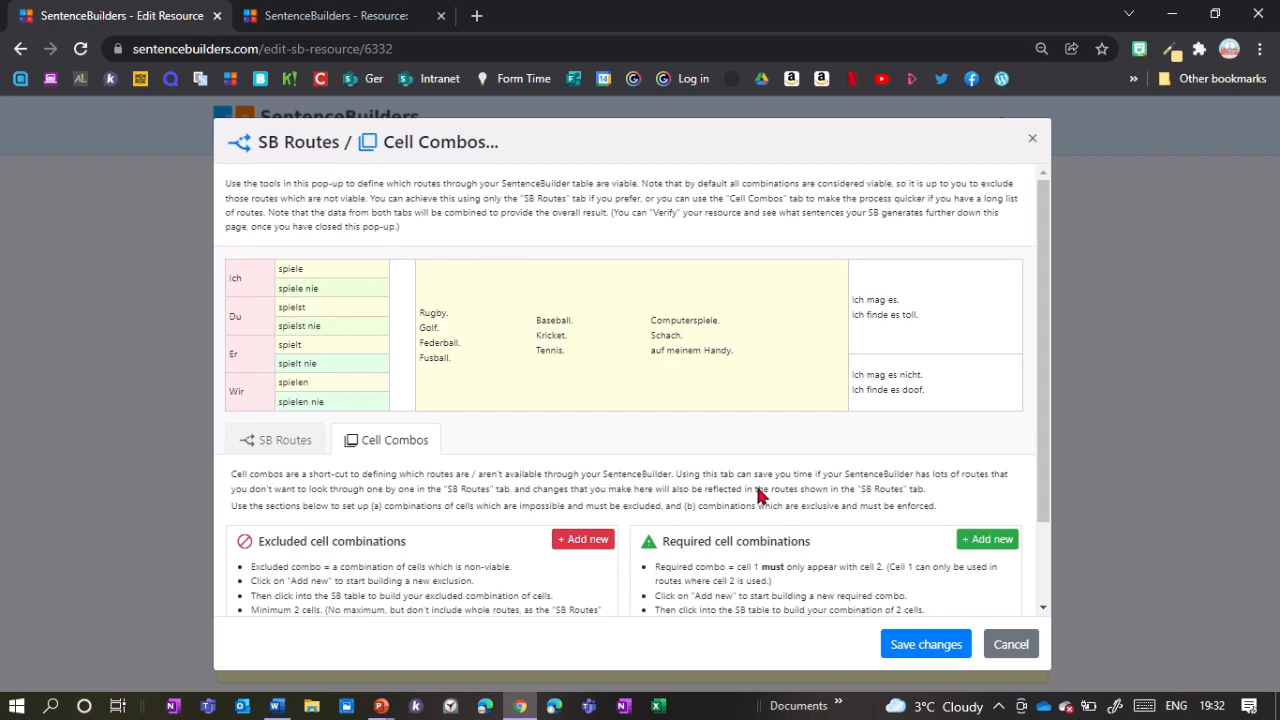
scroll(757, 497, down, 1)
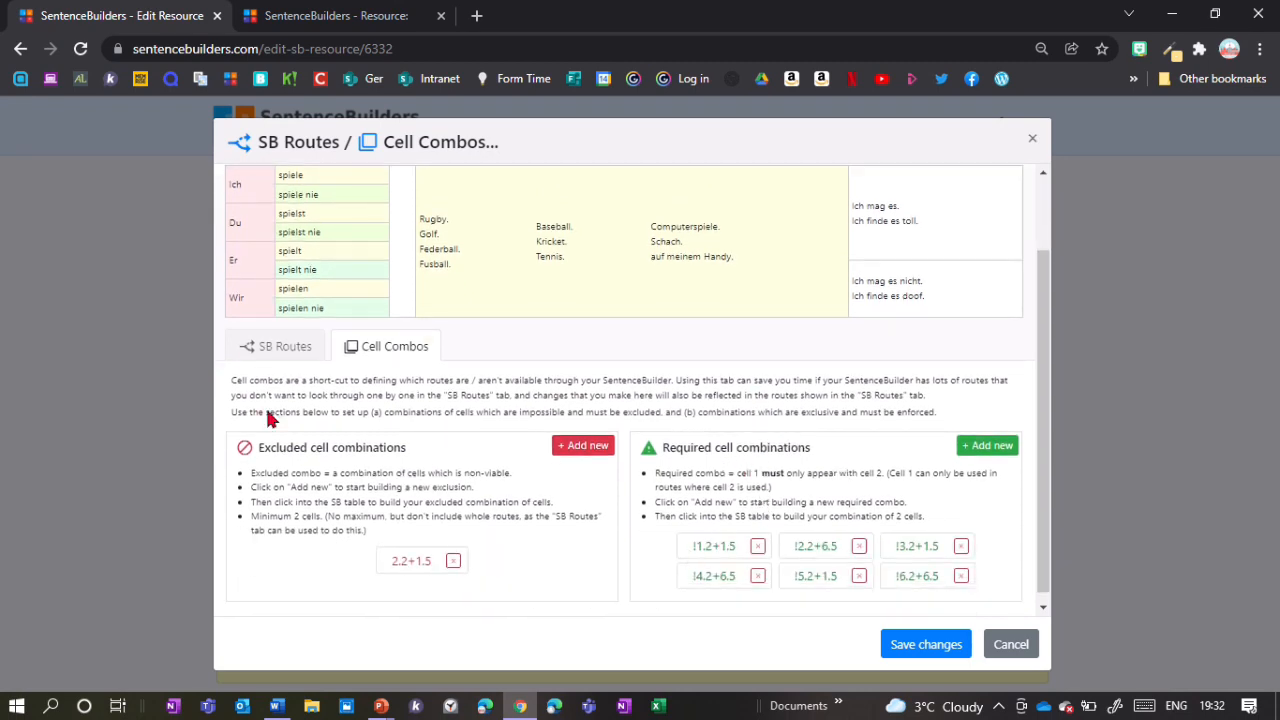
scroll(386, 404, up, 1)
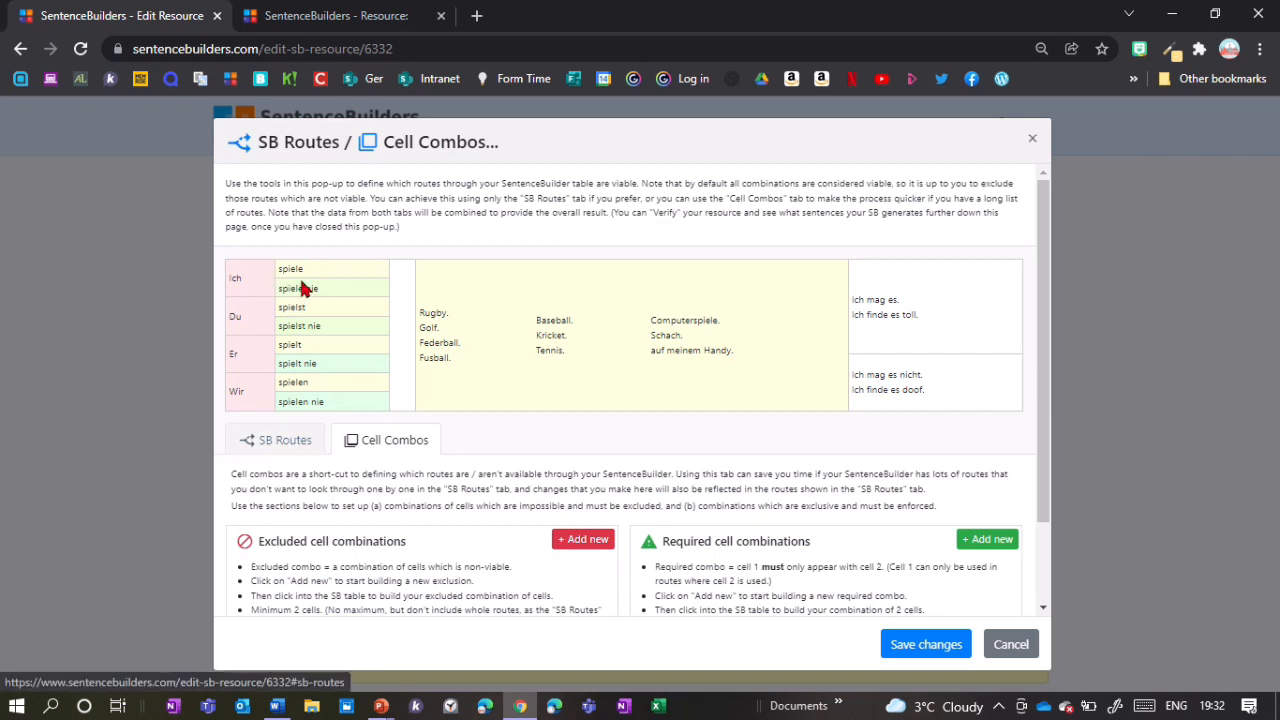
Try adding a required cell combination of "spiele" with the sports and games cell in column 4
click(986, 539)
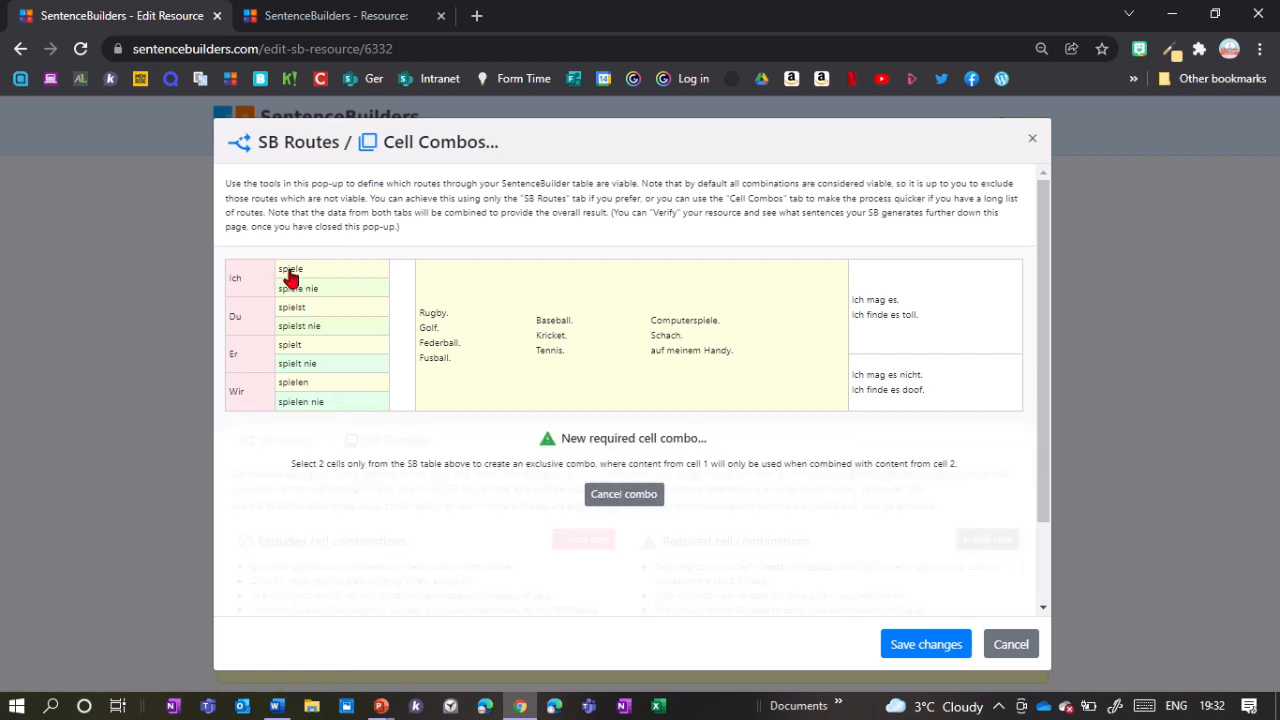
click(290, 275)
click(558, 332)
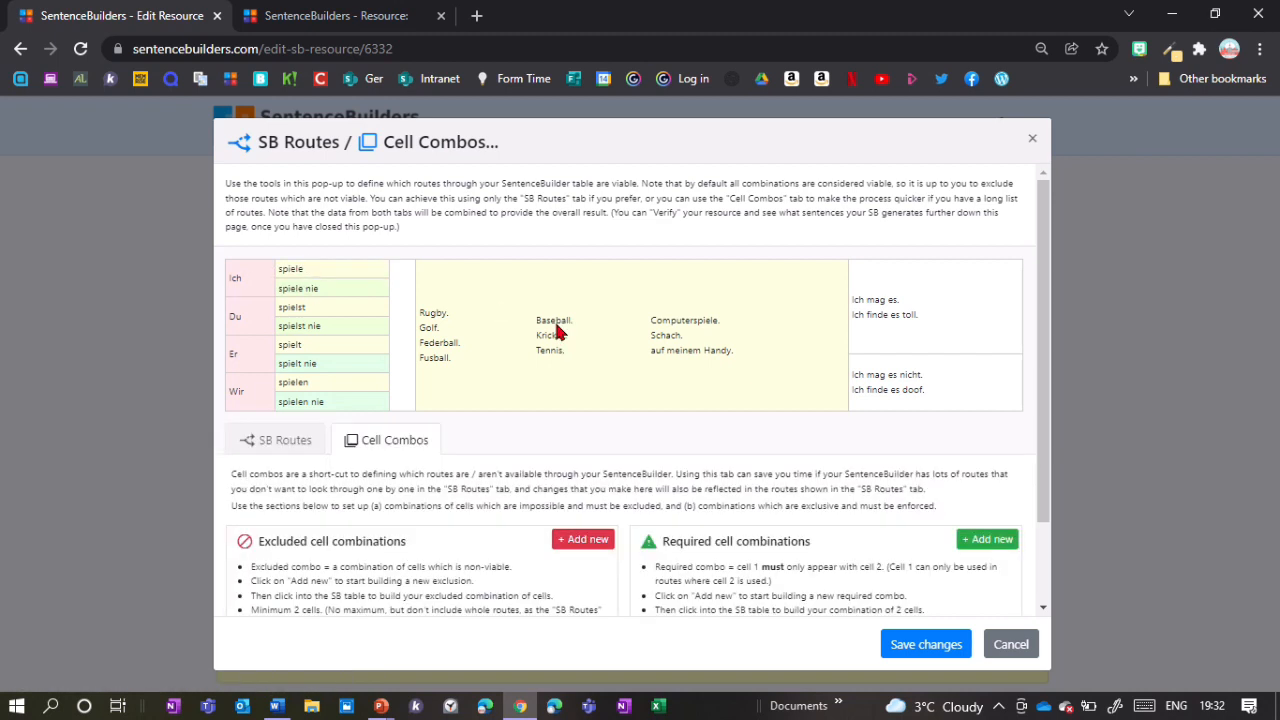
Check the excluded and required combinations listed, and save the route and cell combination changes
scroll(622, 335, down, 1)
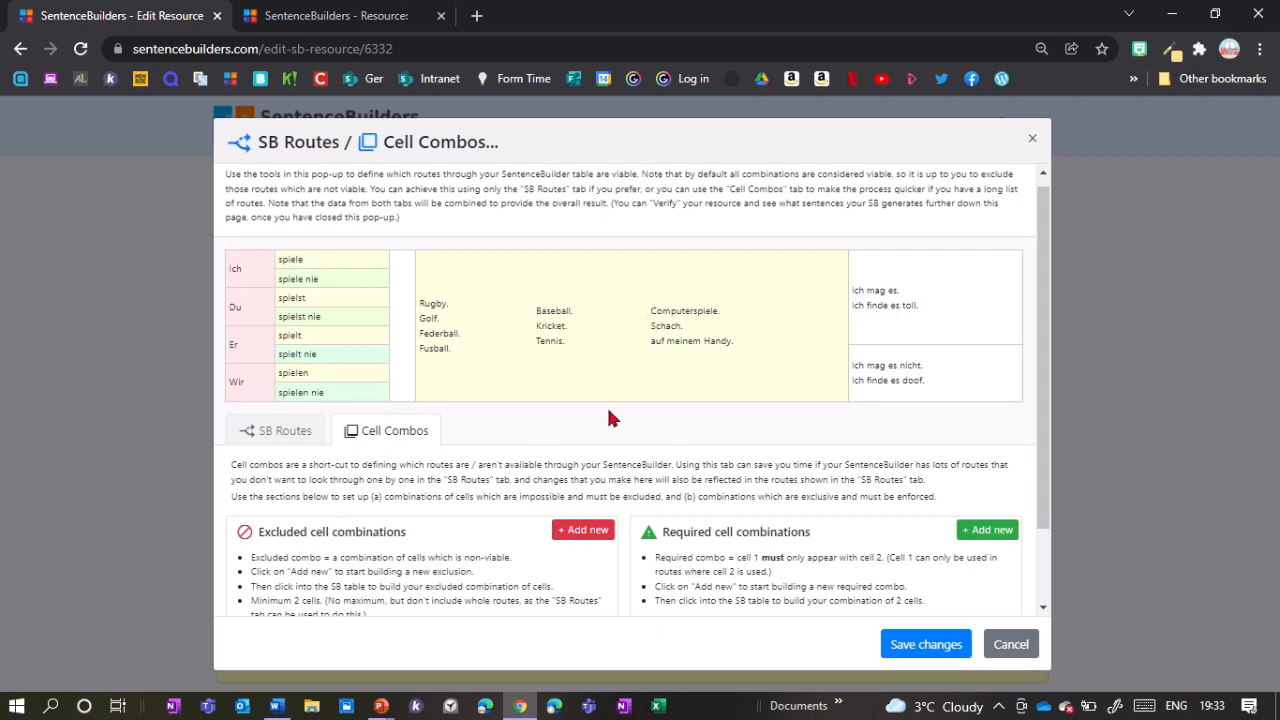
scroll(607, 405, down, 1)
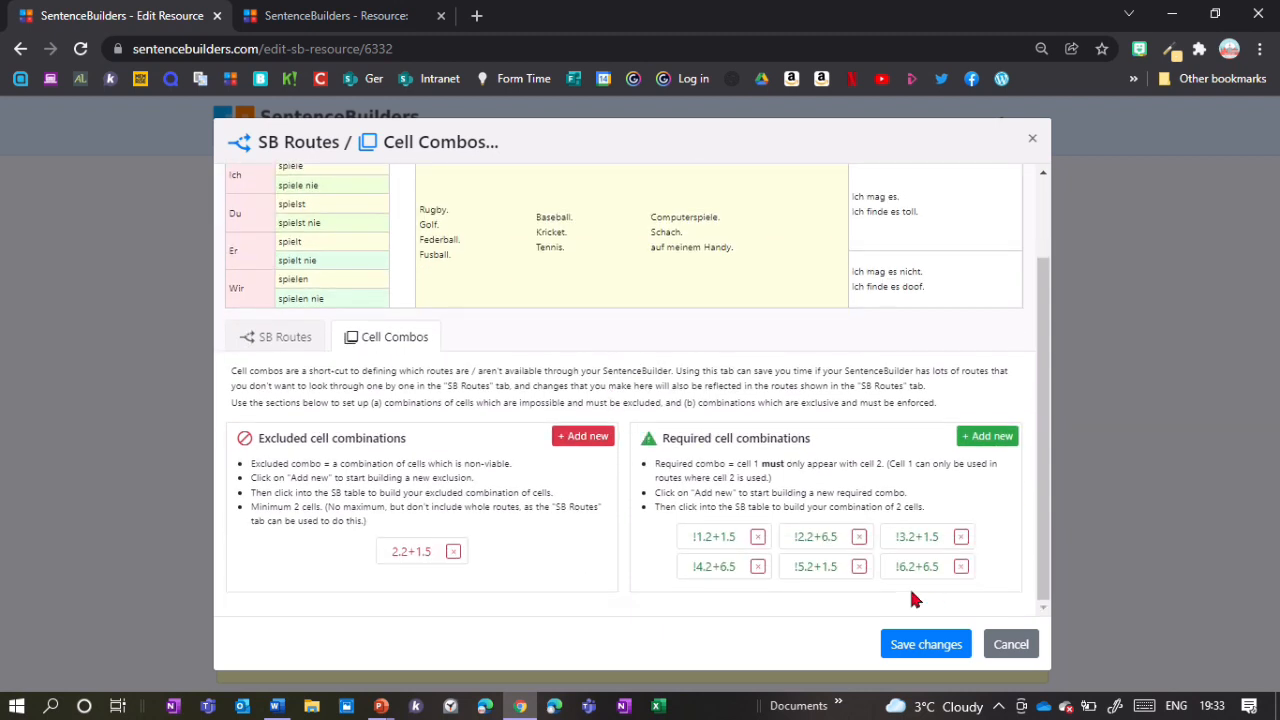
click(933, 650)
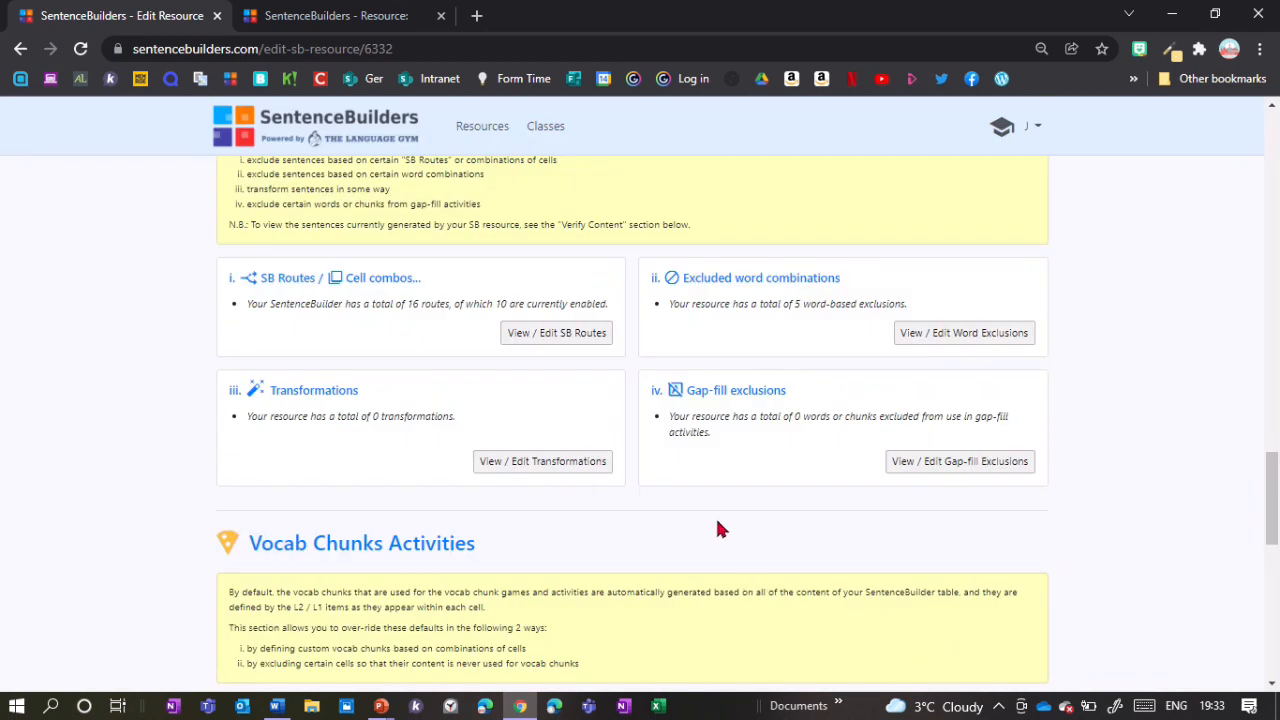
Open the excluded word combinations and clear the existing exclusion definitions
scroll(720, 500, up, 1)
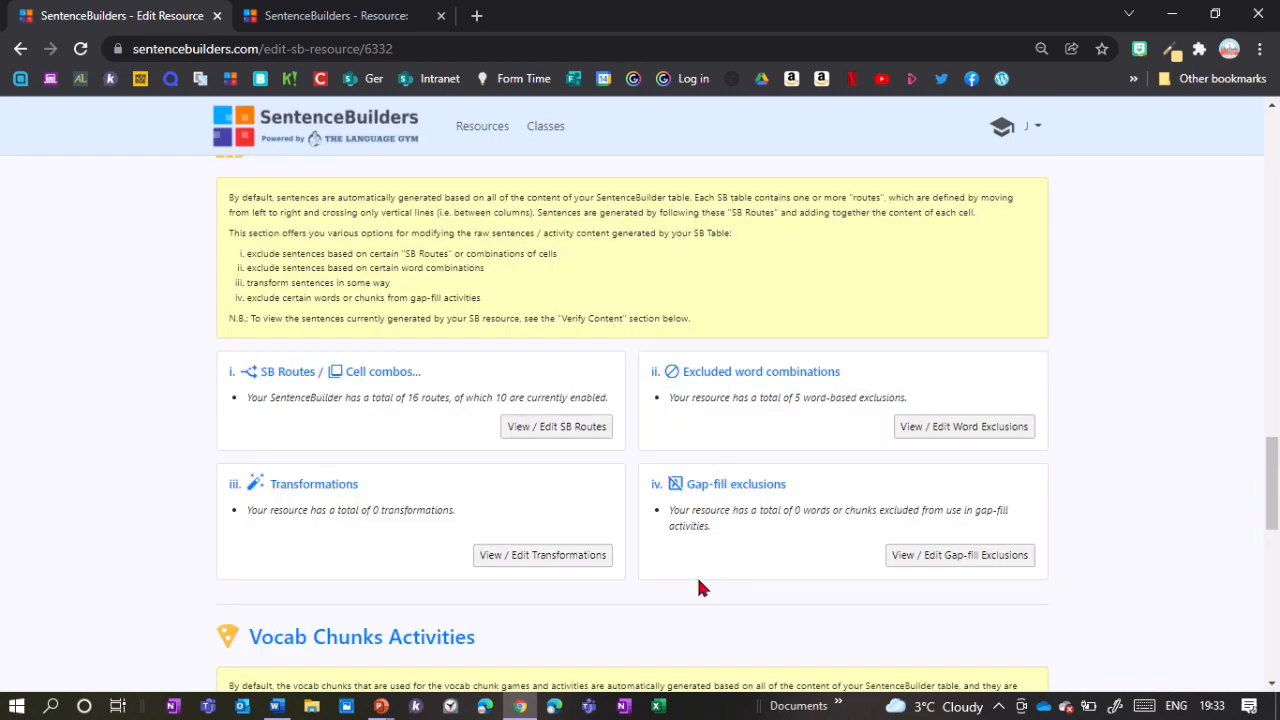
click(930, 426)
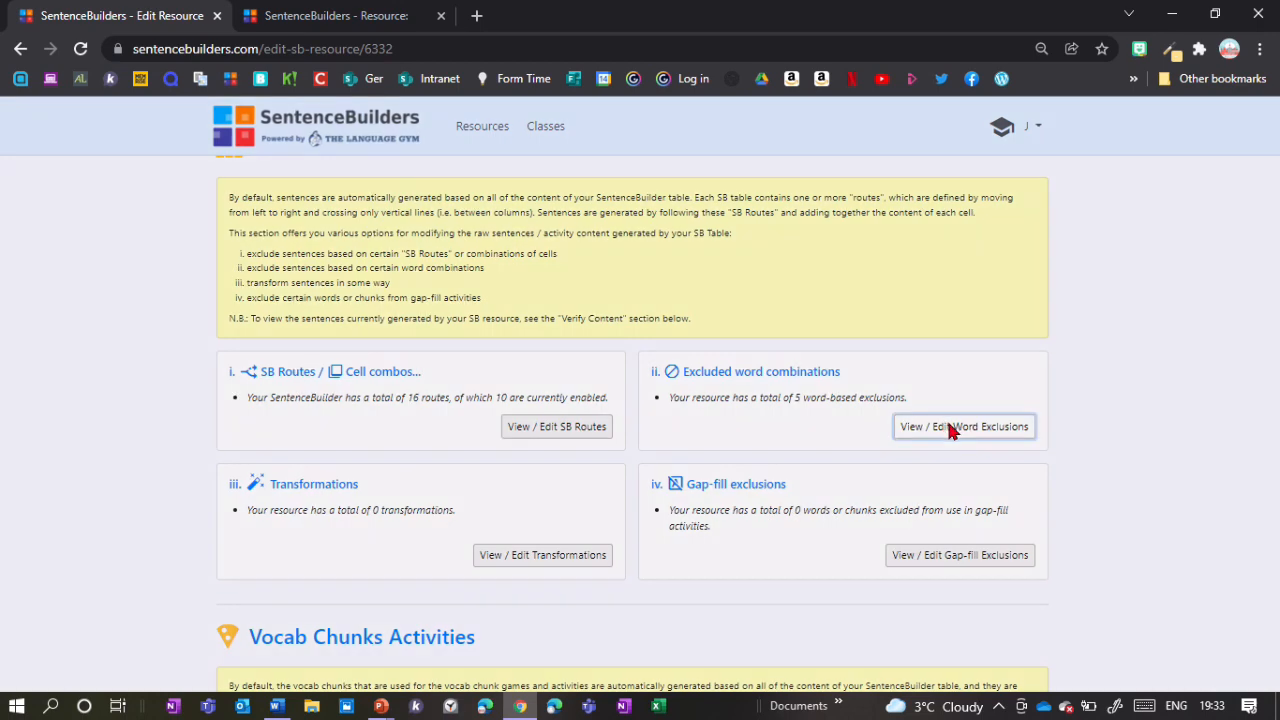
scroll(421, 443, down, 1)
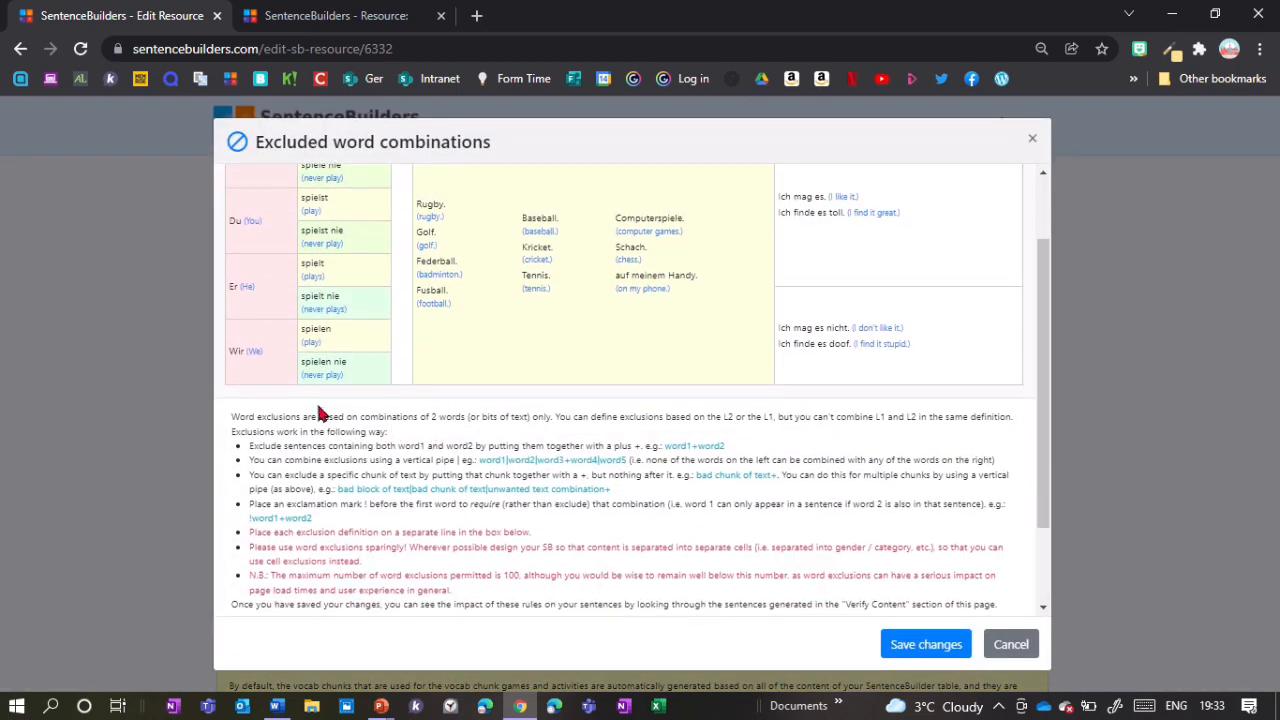
scroll(435, 395, down, 1)
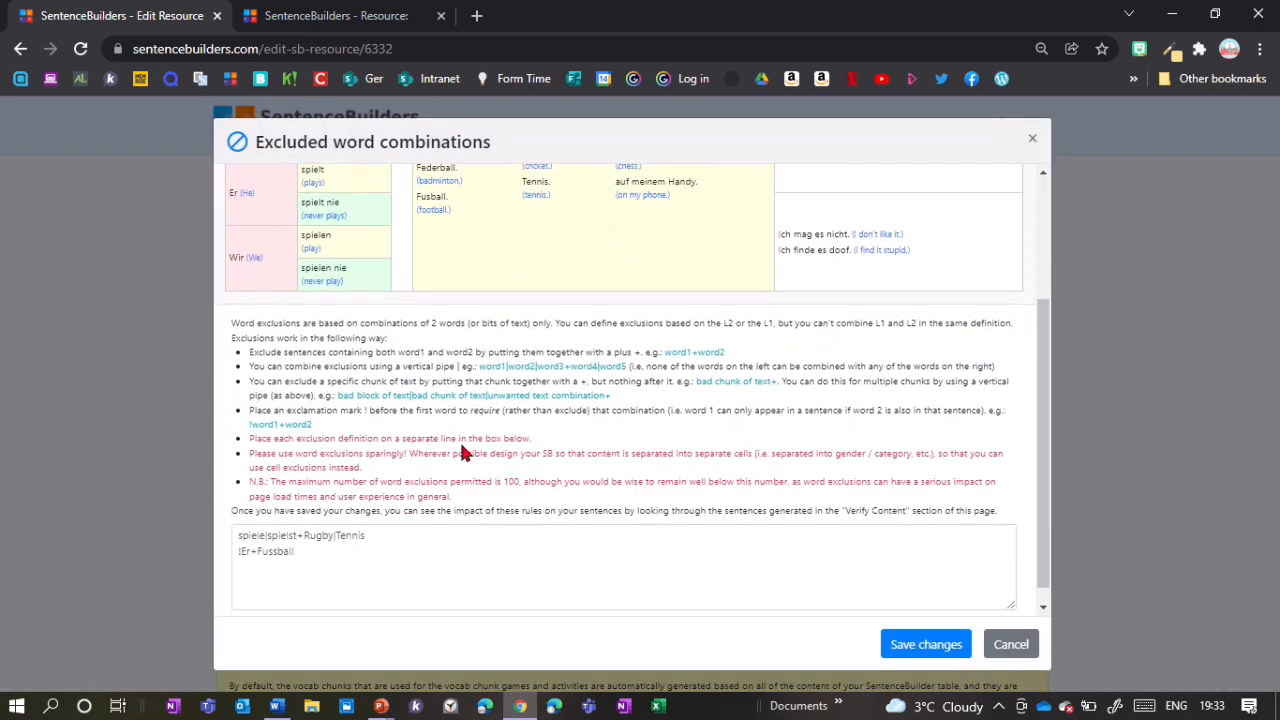
click(392, 543)
scroll(378, 365, up, 1)
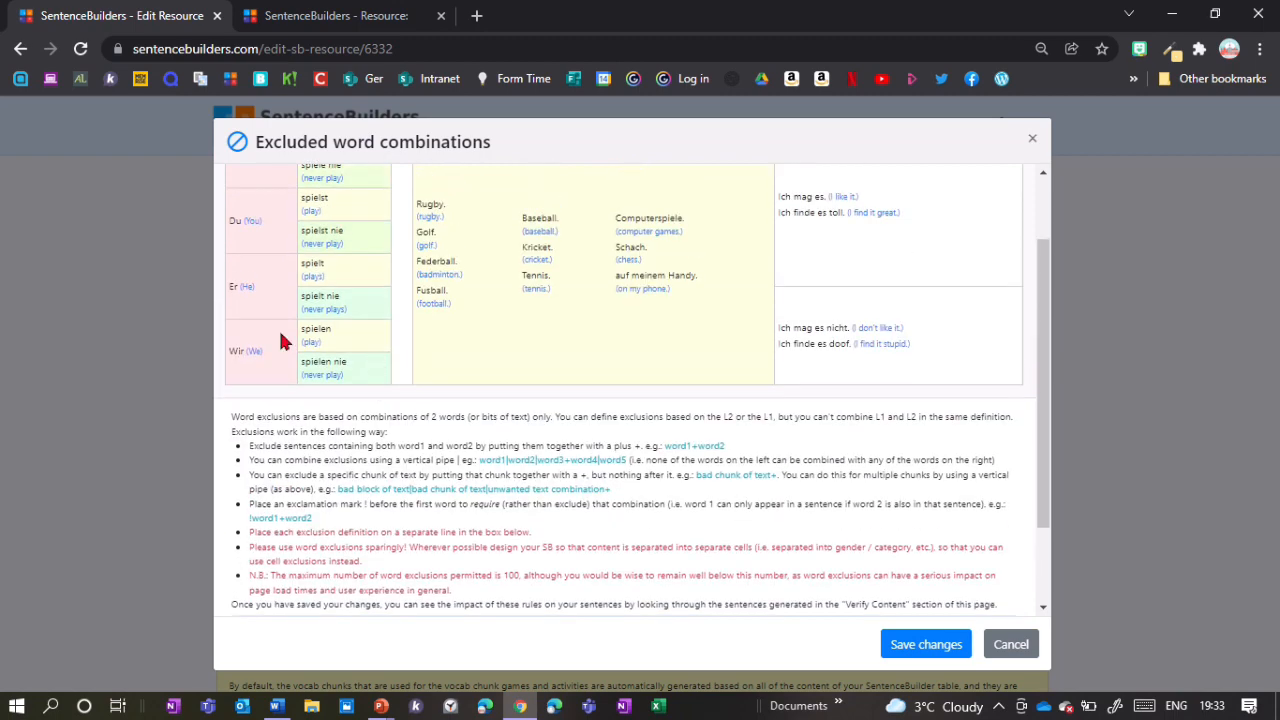
scroll(468, 436, down, 1)
scroll(416, 464, down, 1)
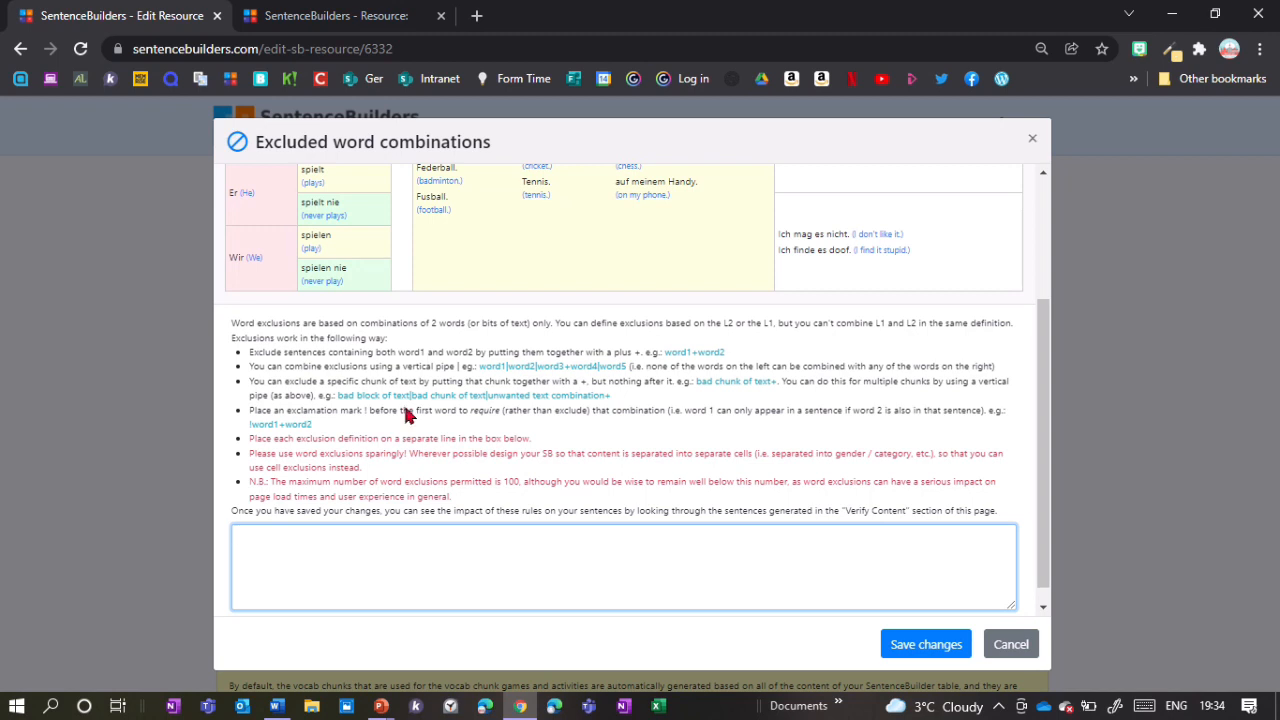
Exclude sentences that combine "nie" with "toll" using the definition nie+toll, and save the word exclusions
text(nie+)
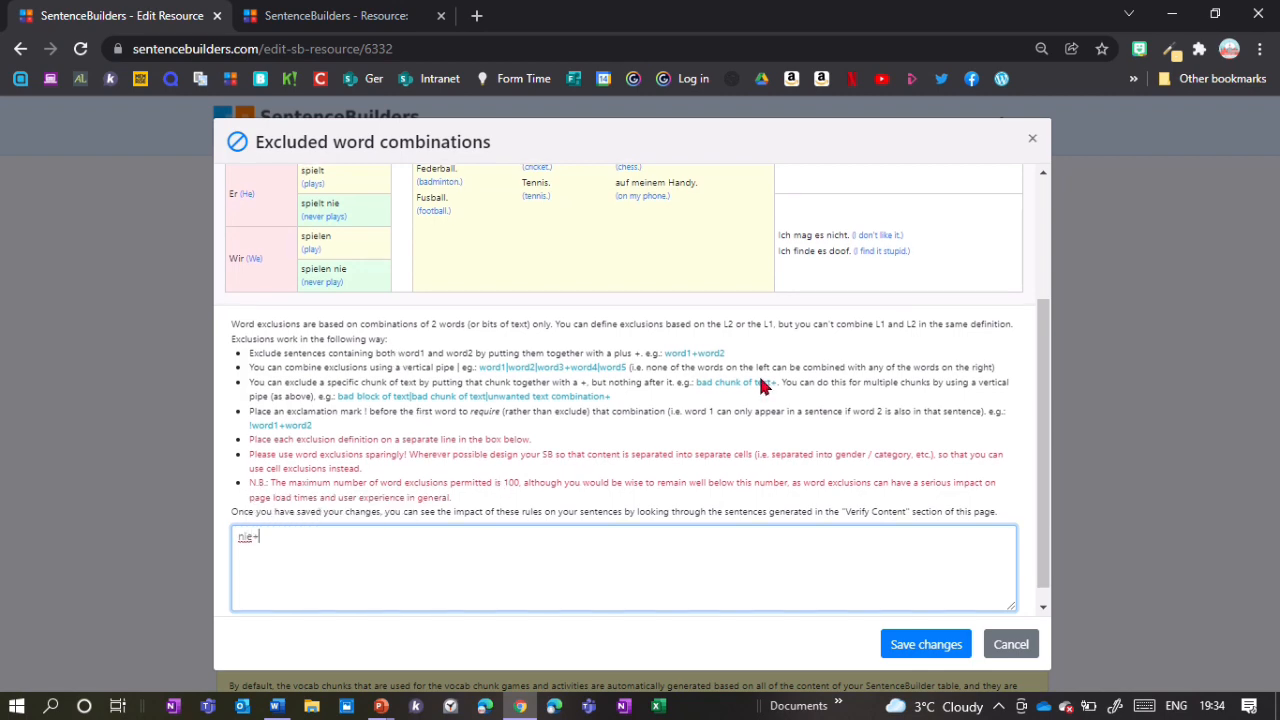
scroll(766, 460, up, 2)
scroll(674, 489, down, 1)
scroll(437, 577, down, 2)
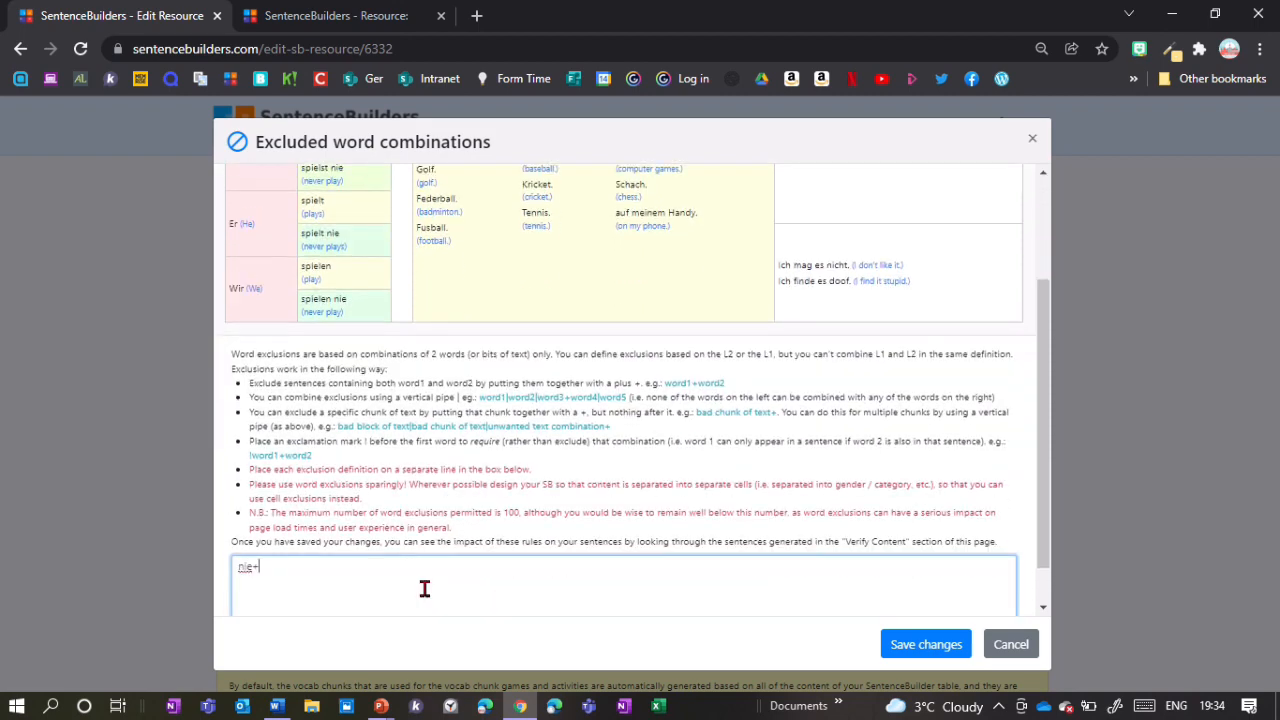
text(t)
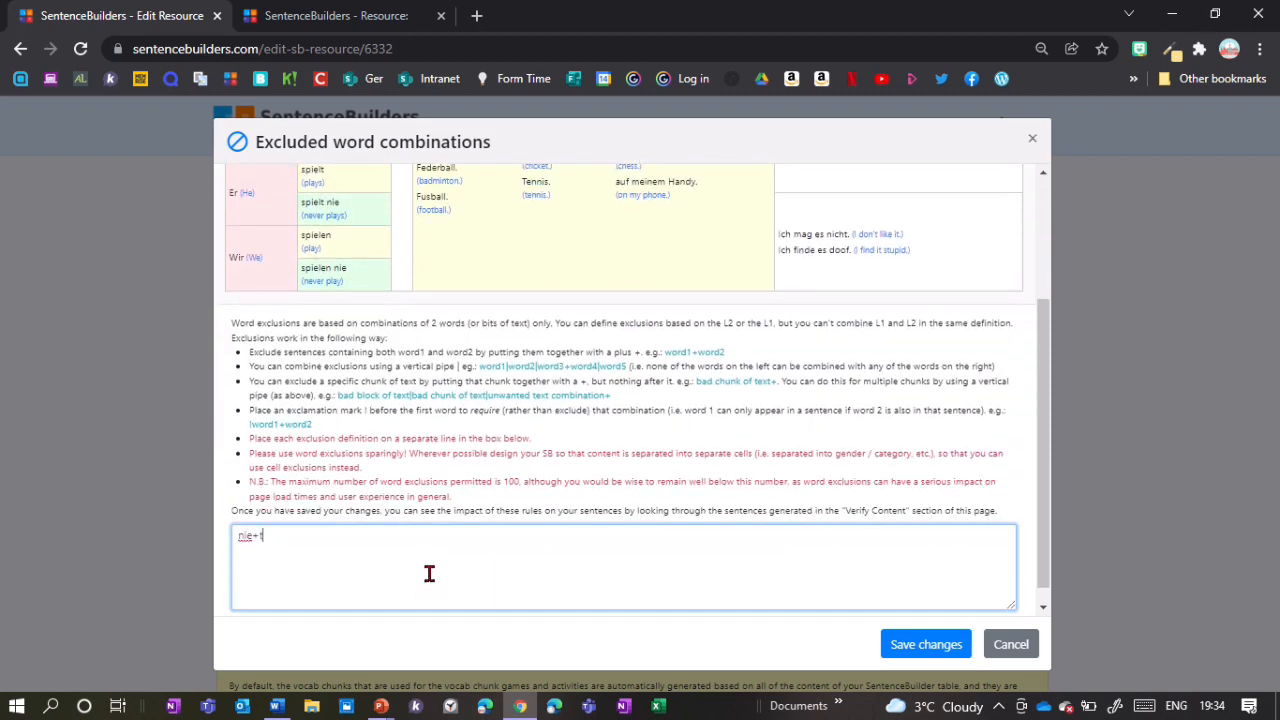
text(oll)
scroll(410, 566, down, 1)
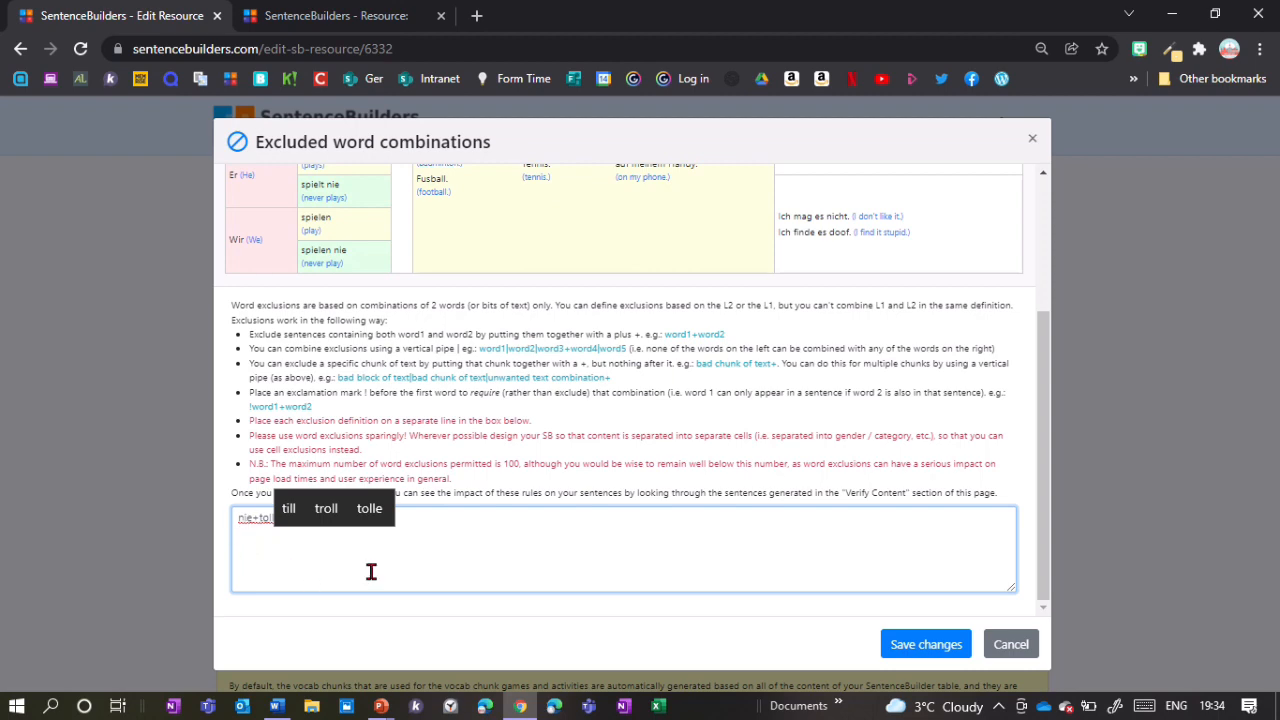
click(890, 646)
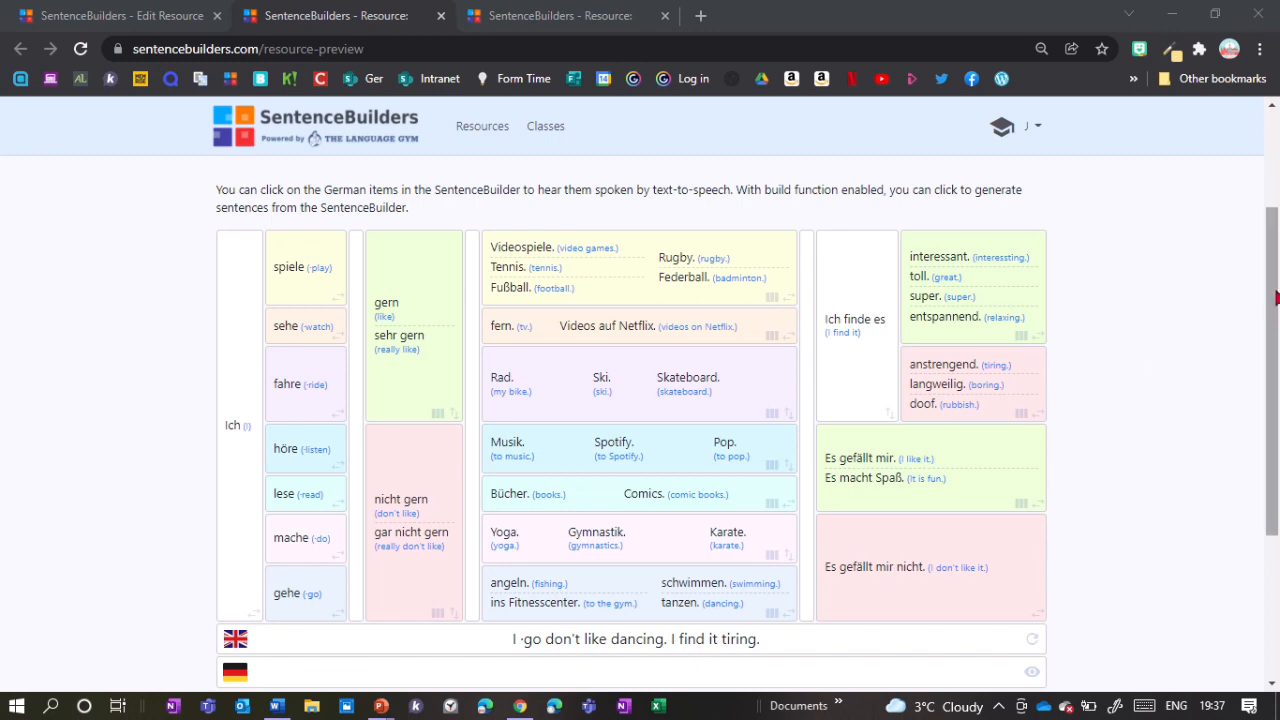
Generate another English practice sentence below the table in the hobbies resource preview
scroll(1277, 298, down, 1)
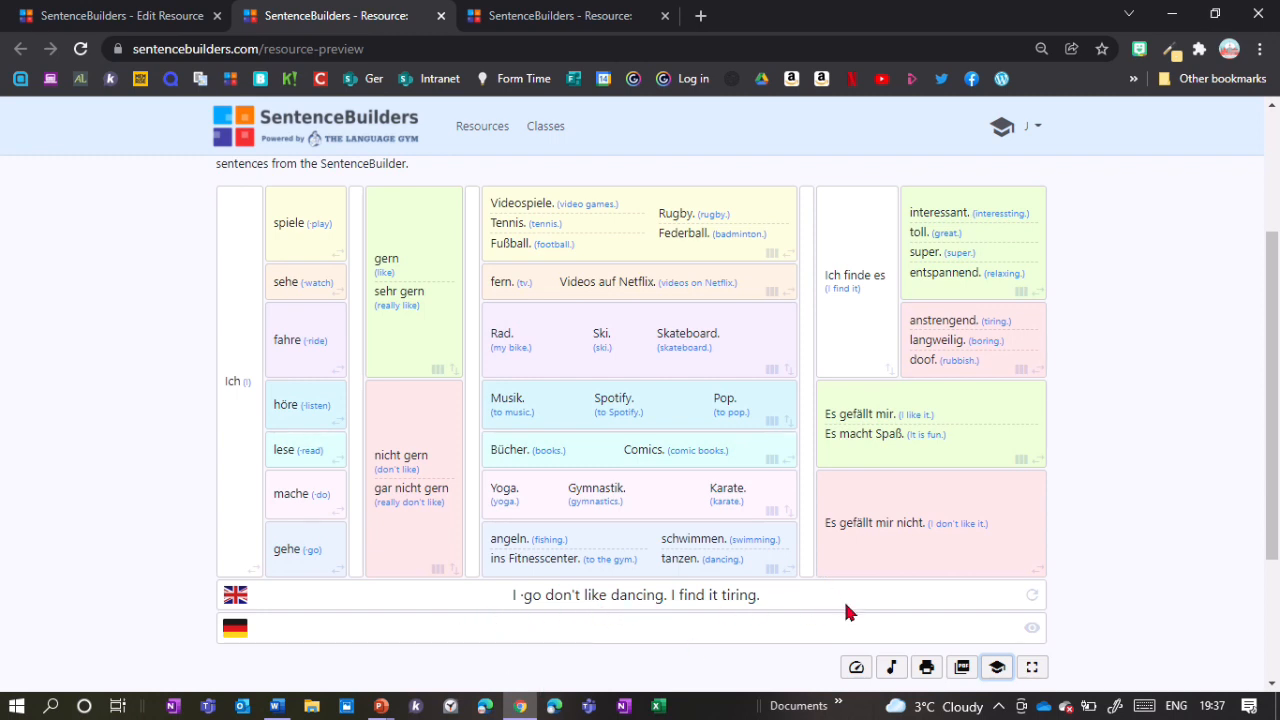
click(1033, 598)
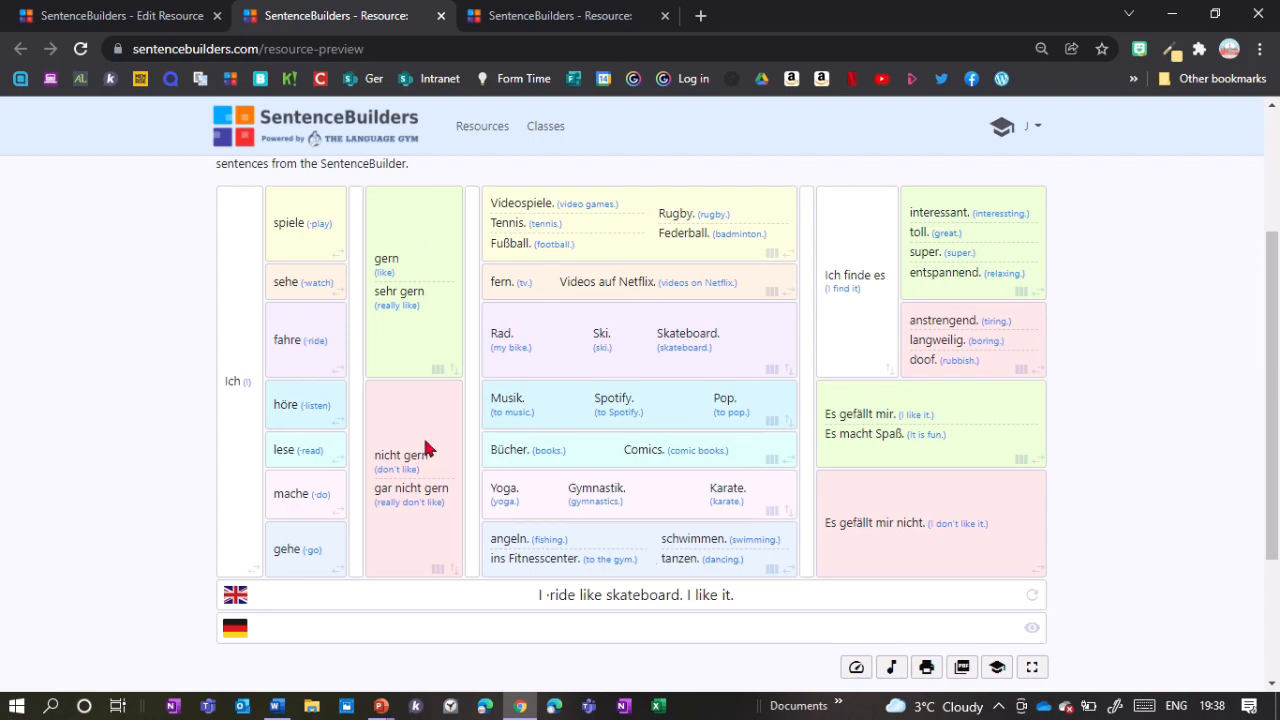
scroll(438, 434, down, 1)
scroll(763, 420, up, 2)
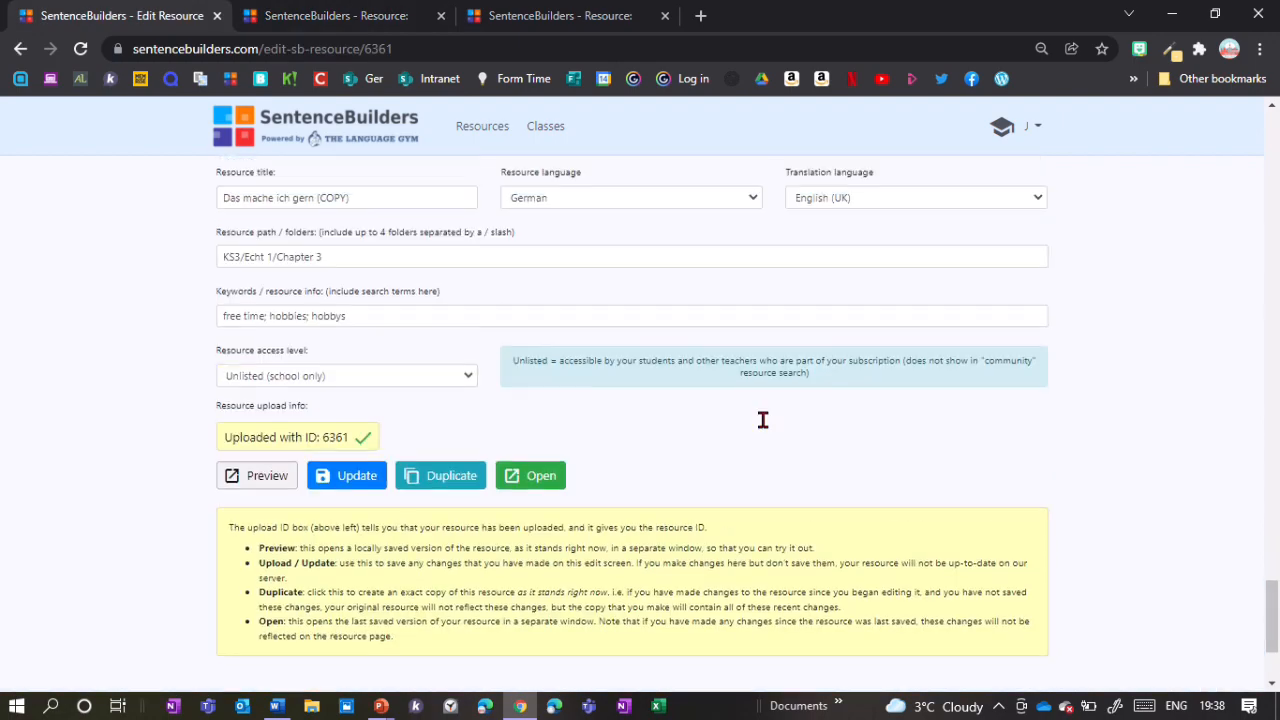
Open the transformations of the "Das mache ich gern (COPY)" resource and review the table and the transformation rules
scroll(763, 420, up, 20)
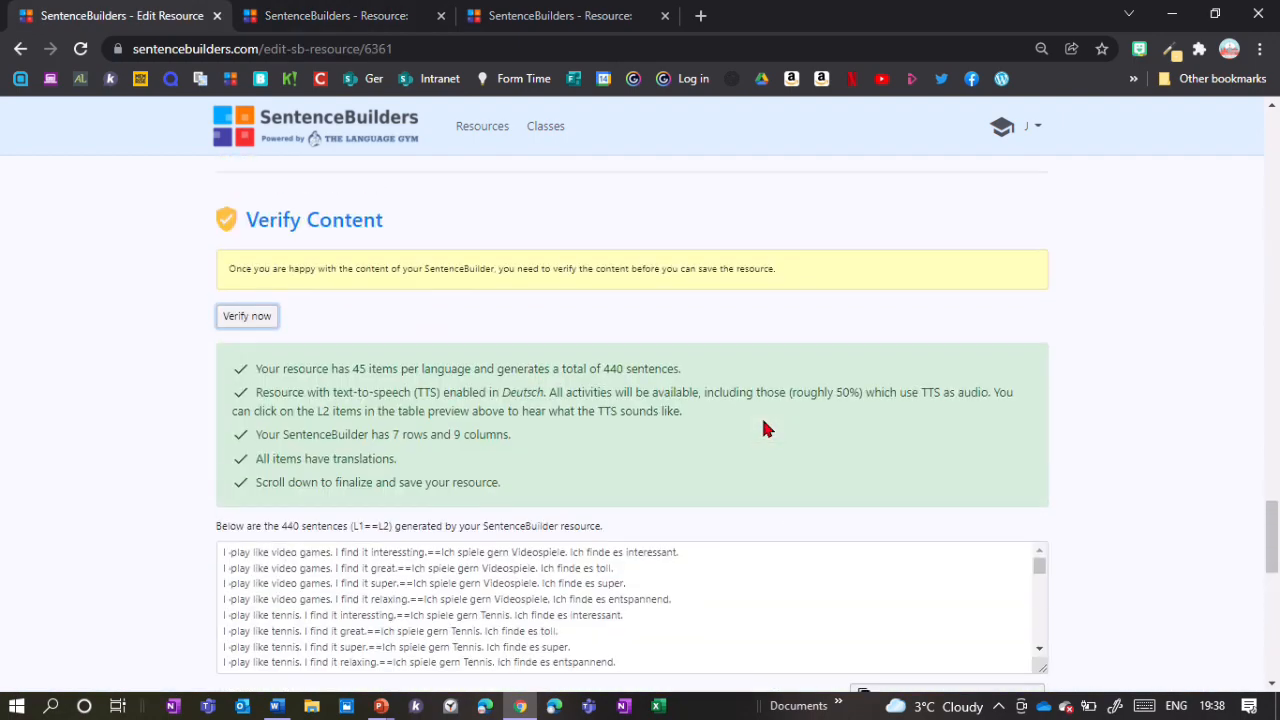
scroll(765, 422, up, 10)
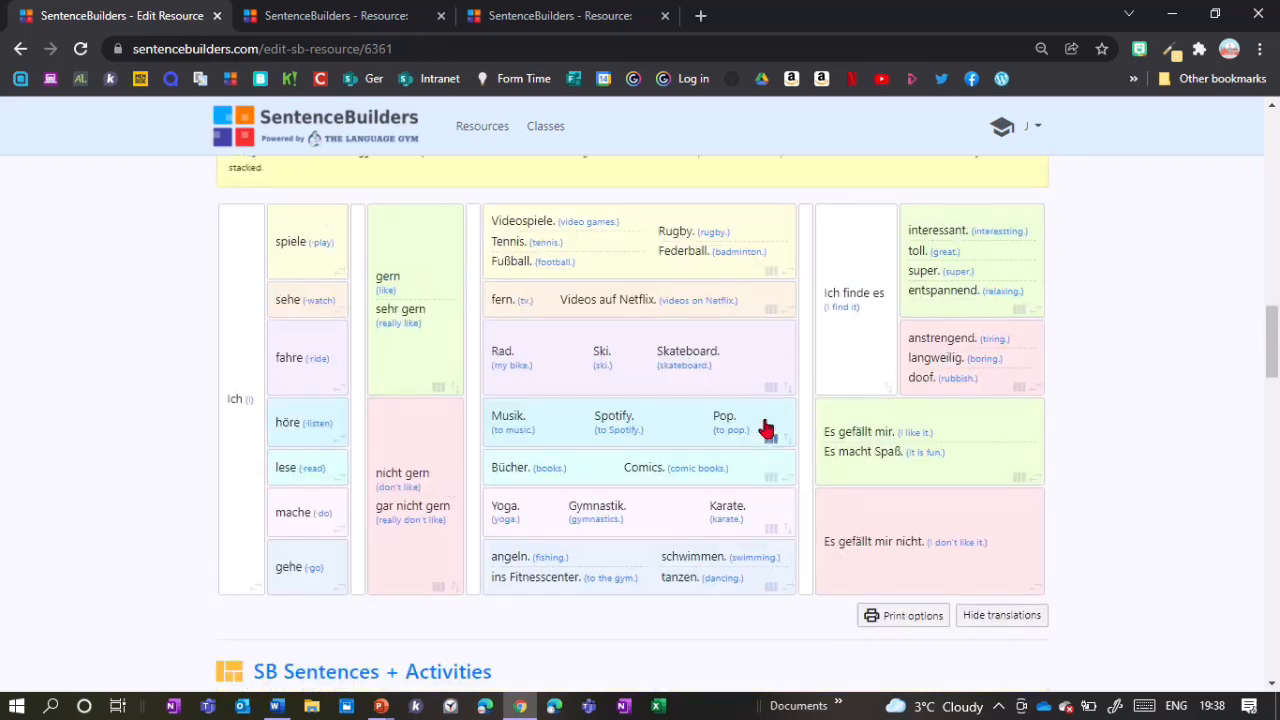
scroll(766, 422, down, 11)
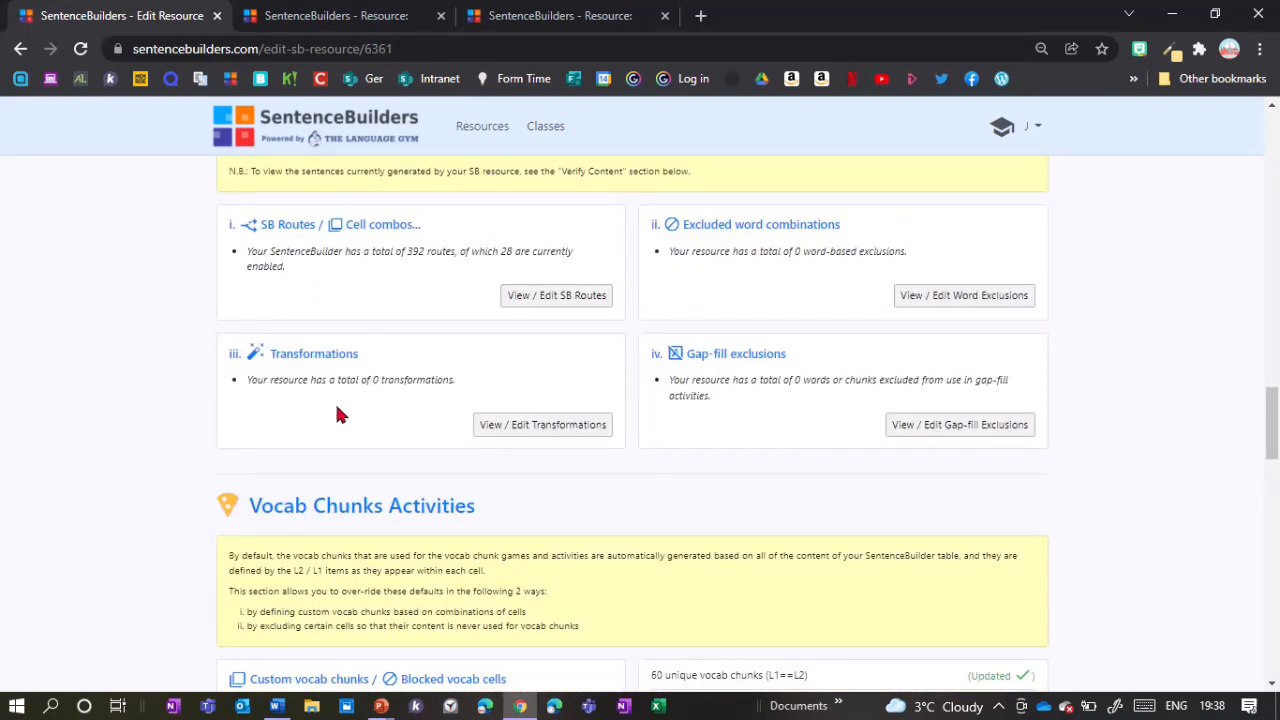
click(537, 425)
scroll(475, 565, down, 2)
scroll(480, 540, up, 2)
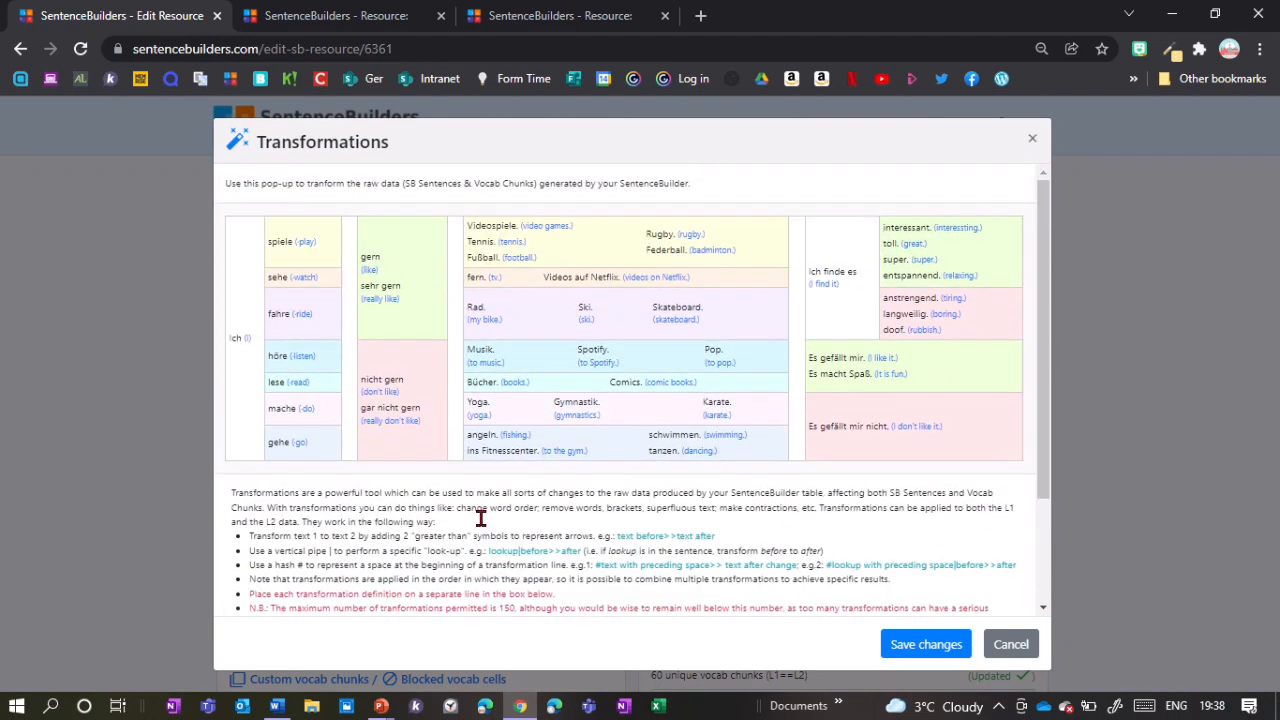
scroll(483, 520, down, 2)
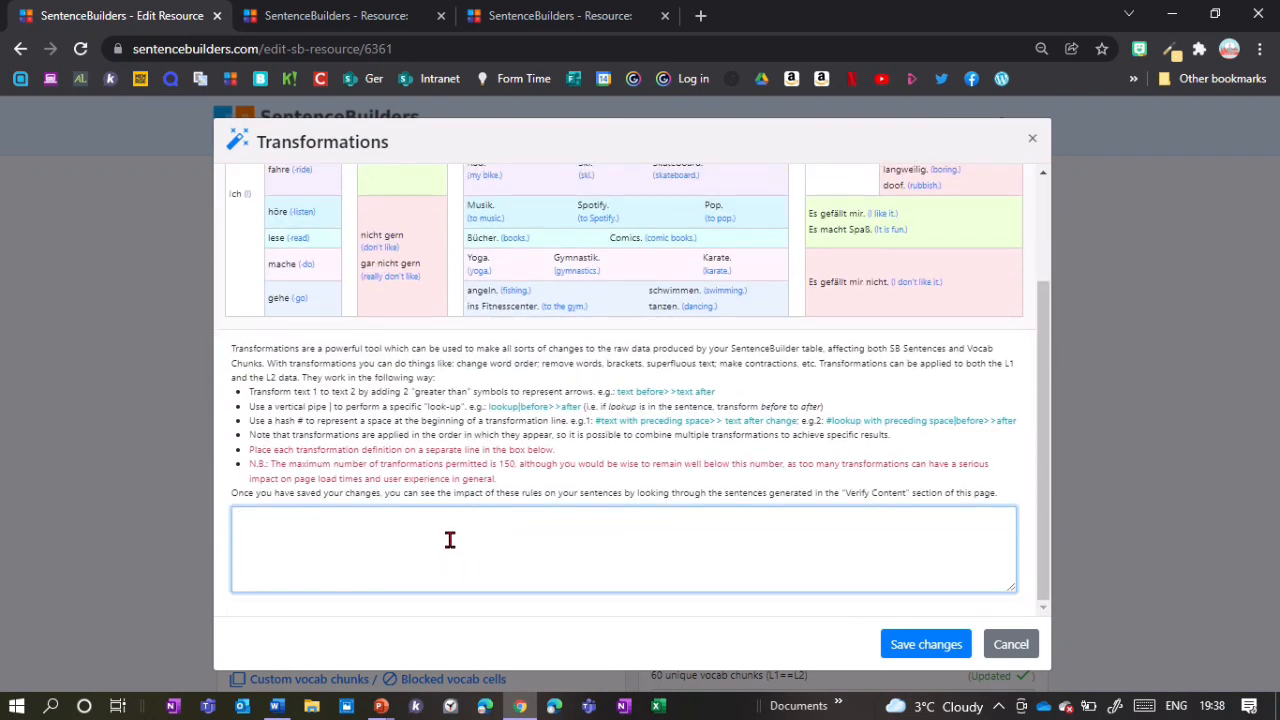
Add the transformation "play like>>like playing" to correct the English word order, and start a new line below it
click(445, 540)
text(play like)
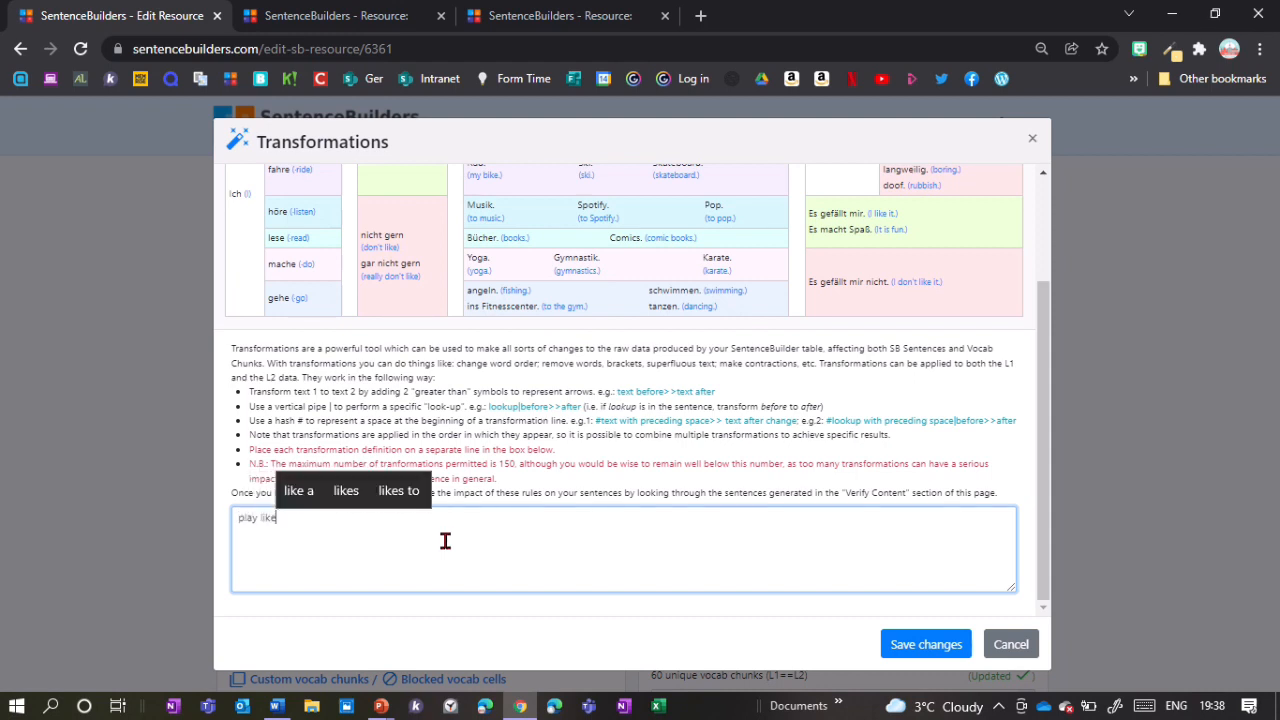
scroll(445, 540, up, 3)
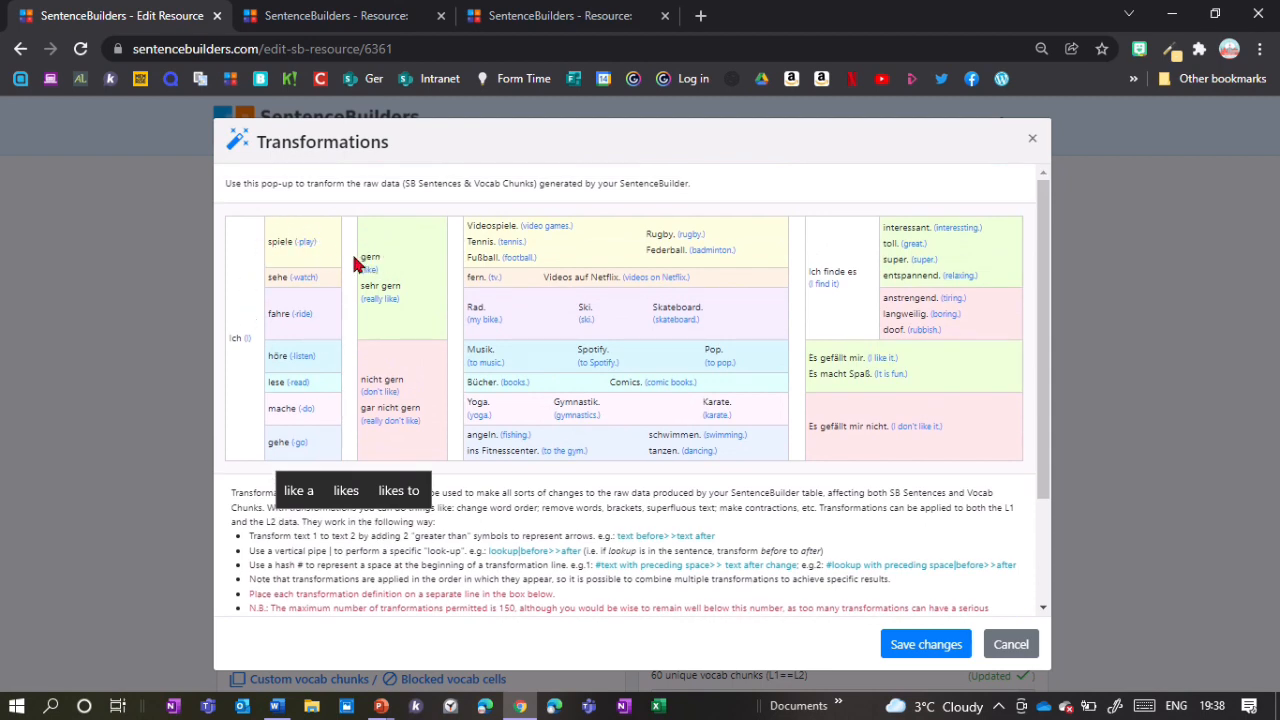
scroll(455, 392, down, 3)
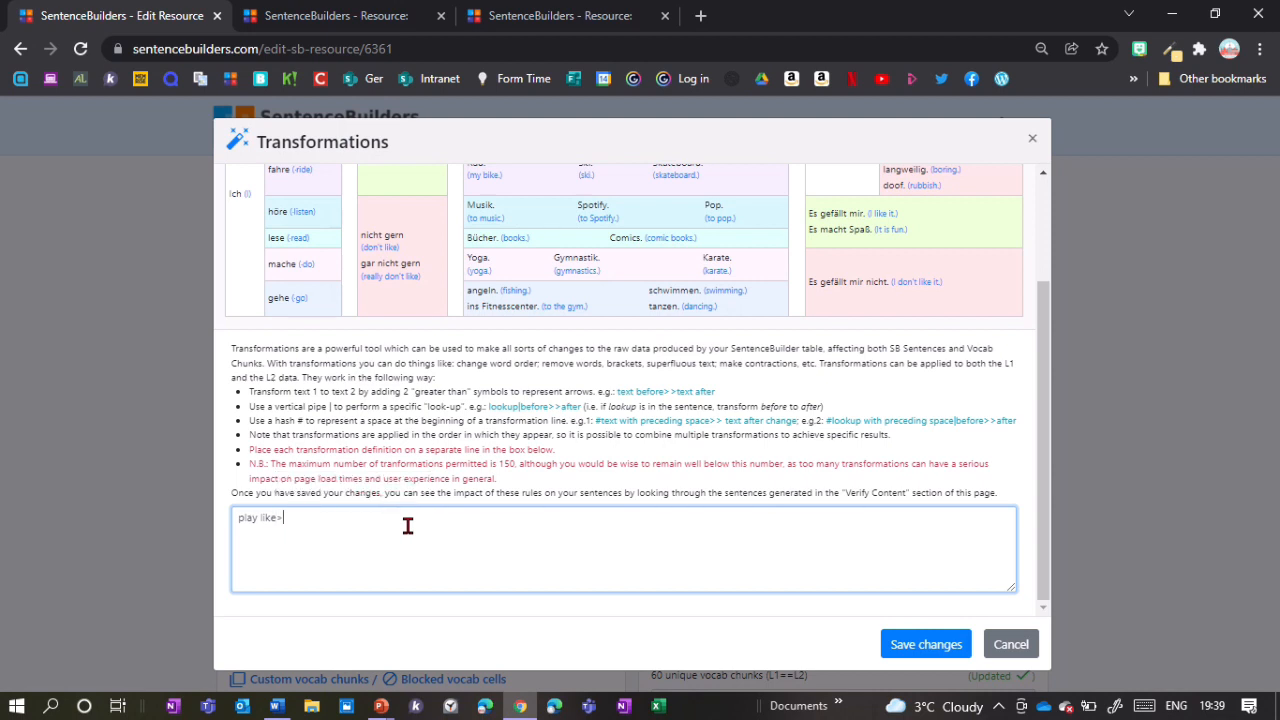
text(>>)
text(like play)
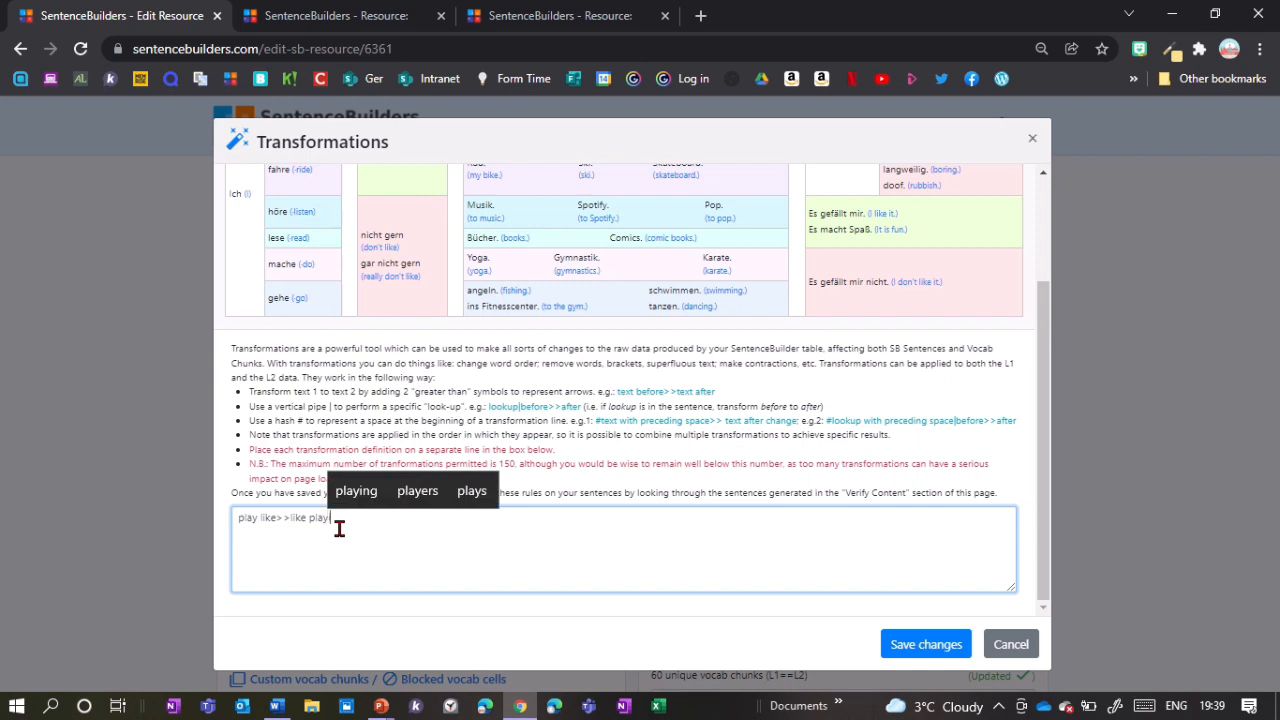
text(ing)
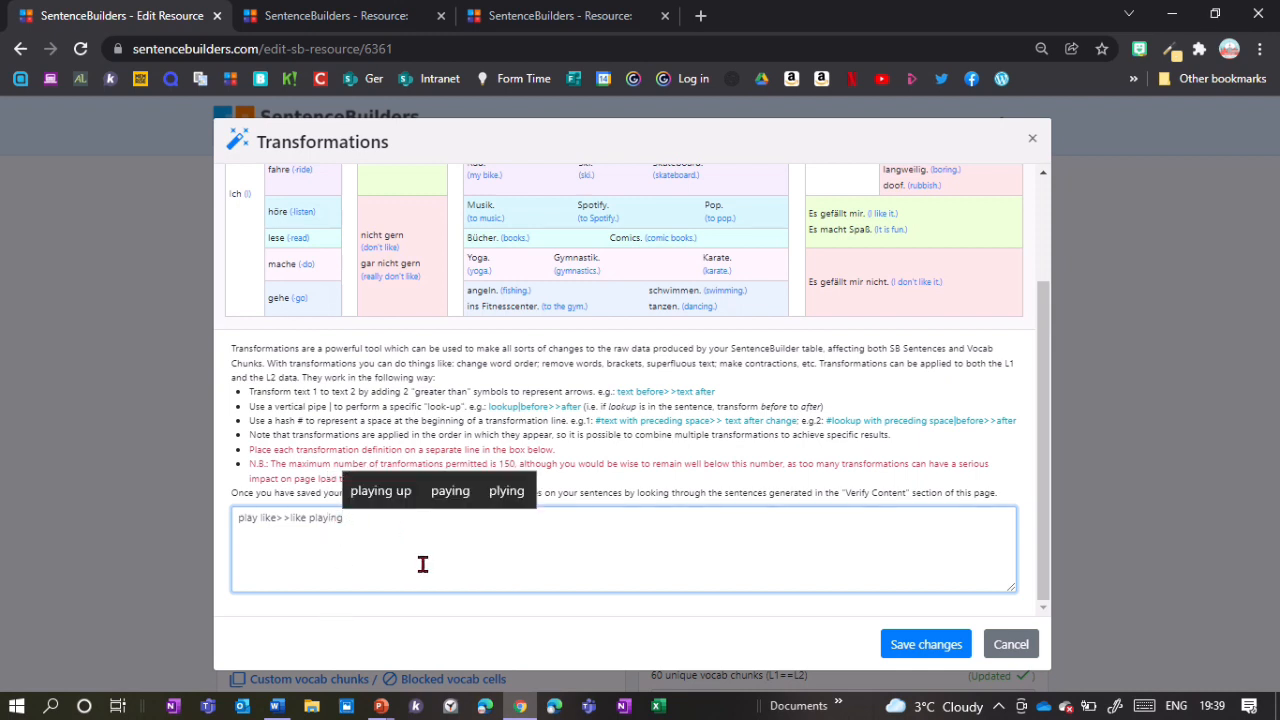
scroll(463, 563, up, 1)
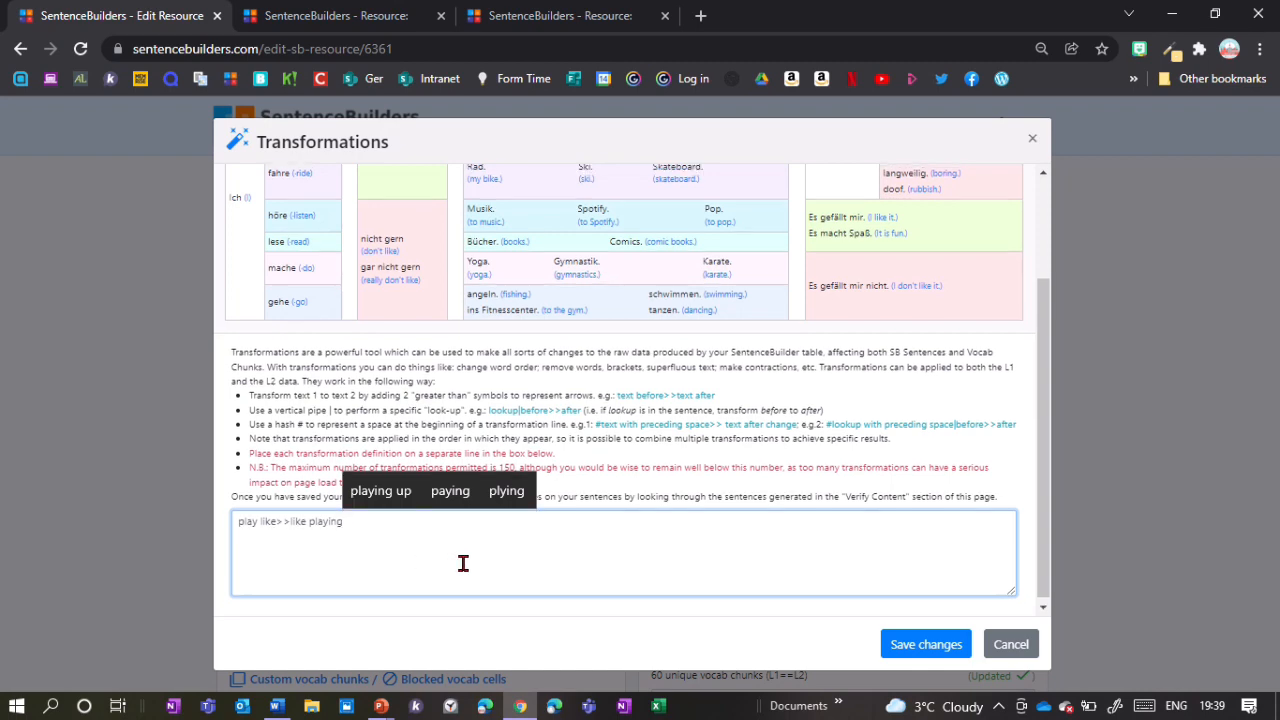
scroll(526, 535, down, 1)
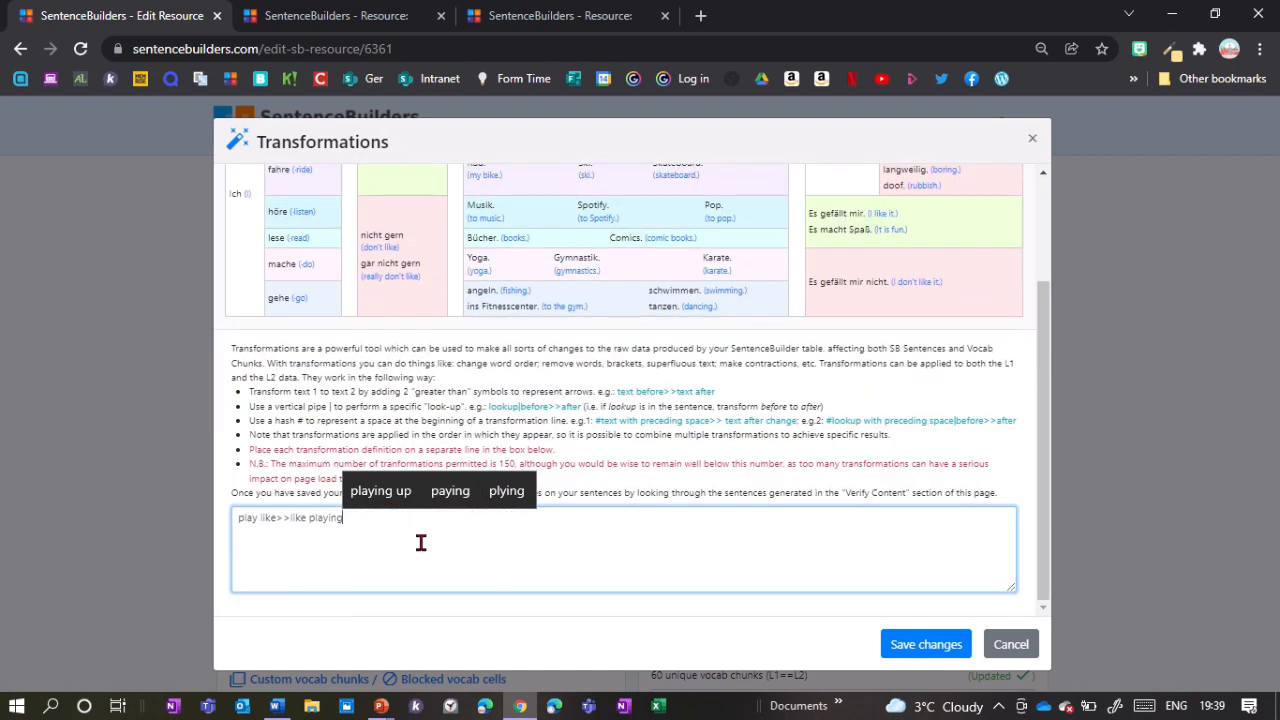
key(Return)
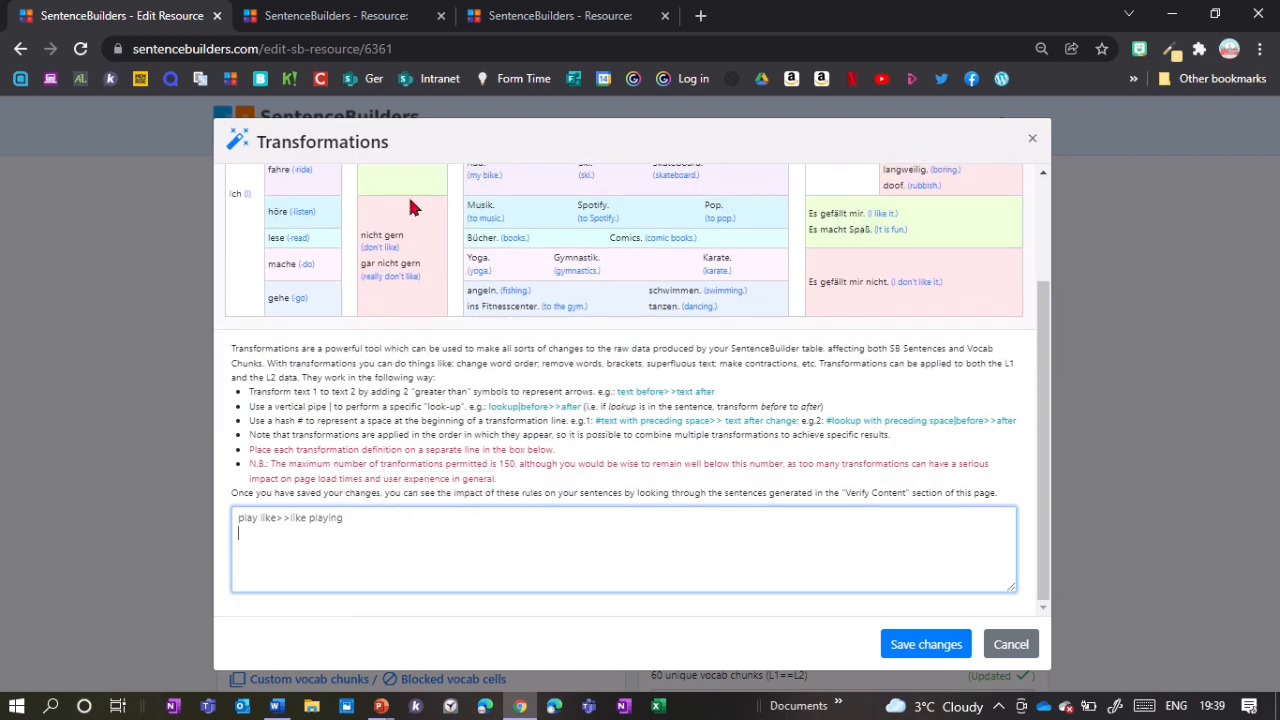
scroll(474, 604, up, 1)
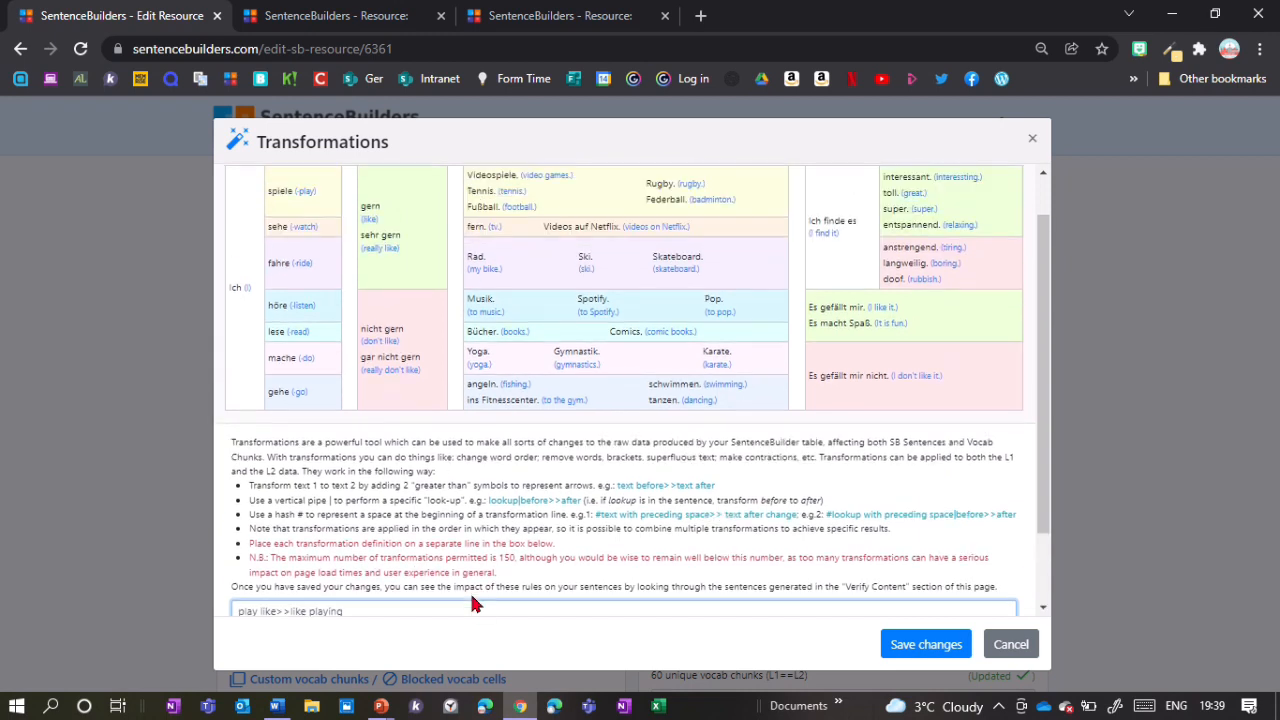
scroll(418, 521, down, 1)
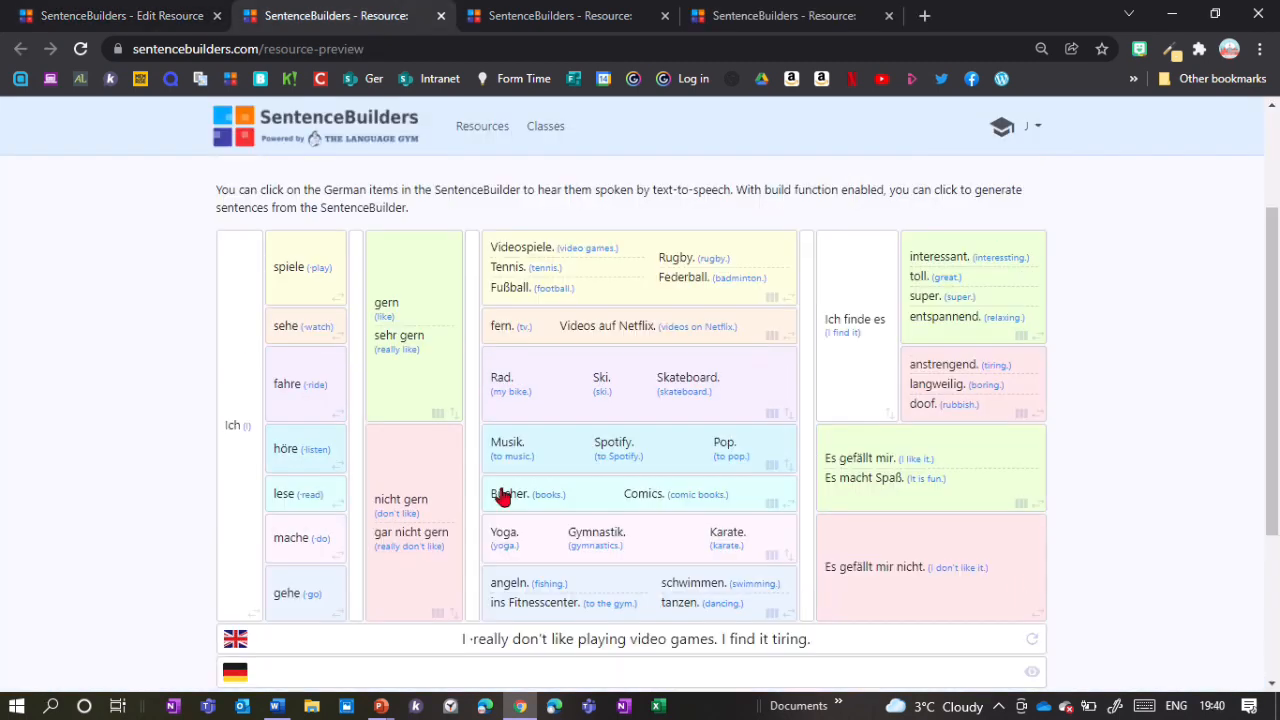
Reveal the German translation of the generated English sentence in the resource preview
scroll(860, 470, down, 1)
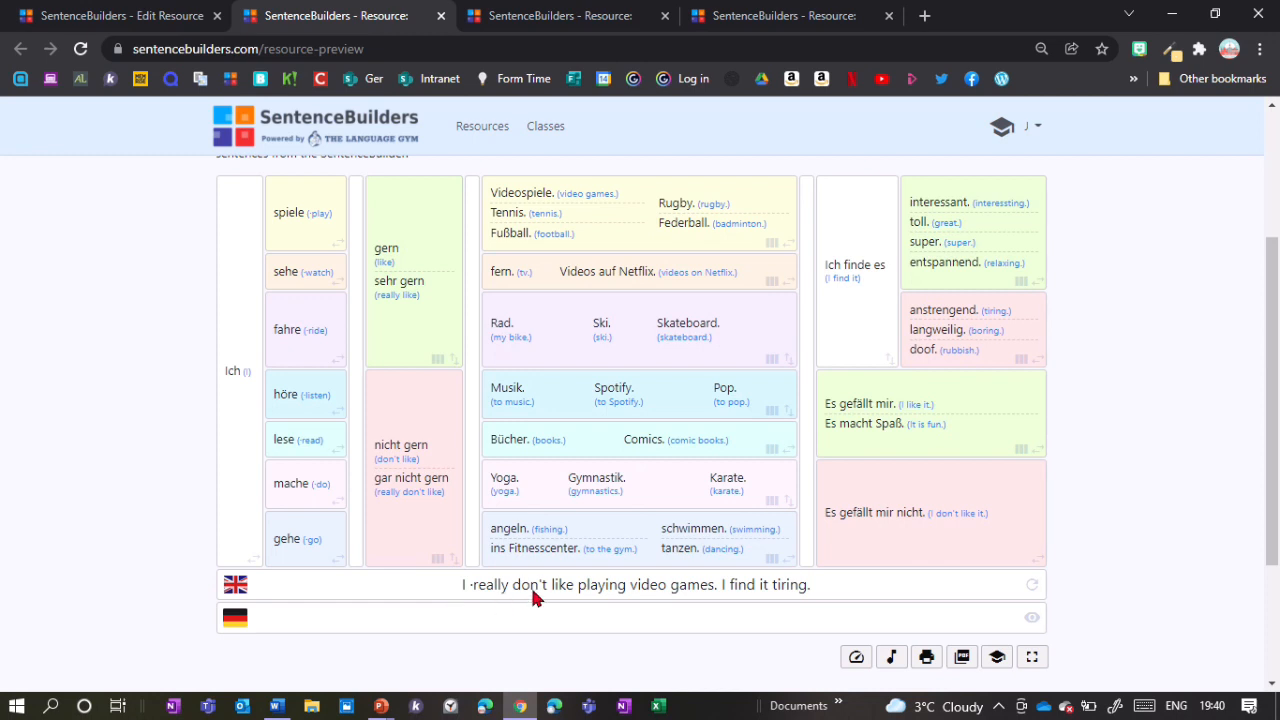
click(1032, 617)
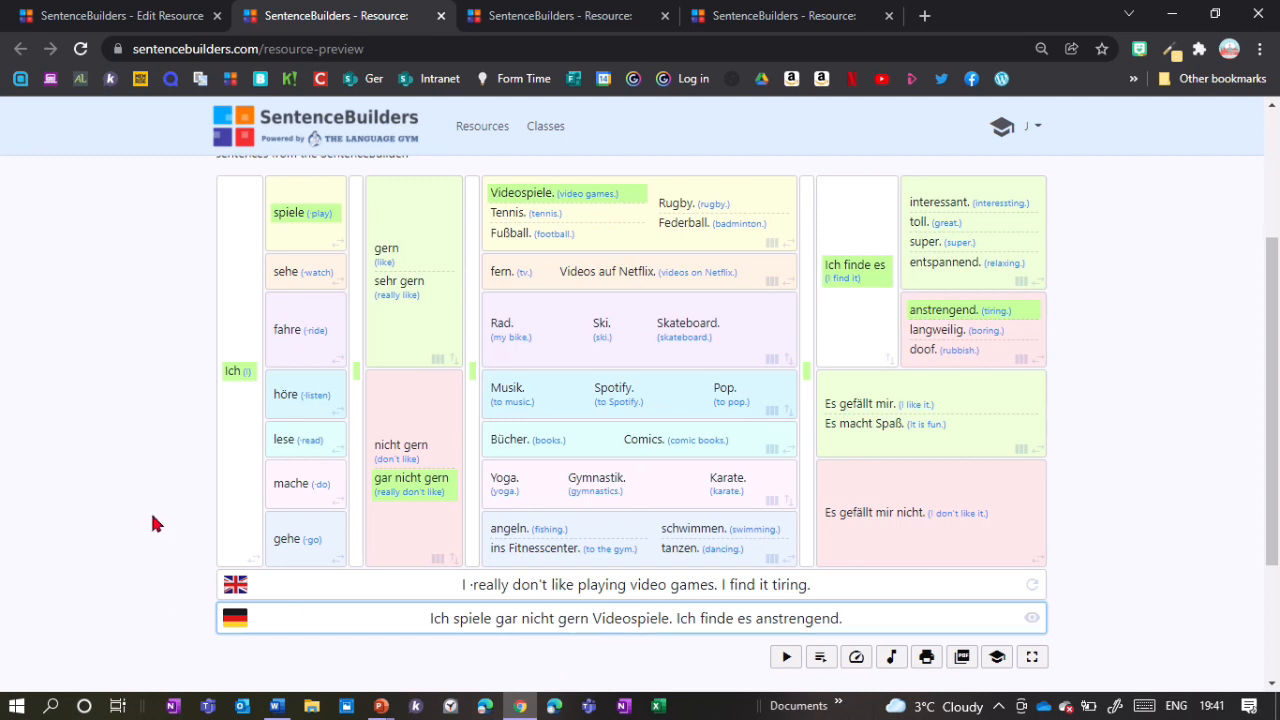
Open the gap-fill exclusions of the "Das mache ich gern (COPY)" resource and review the instructions and the table
key(ctrl+shift+Tab)
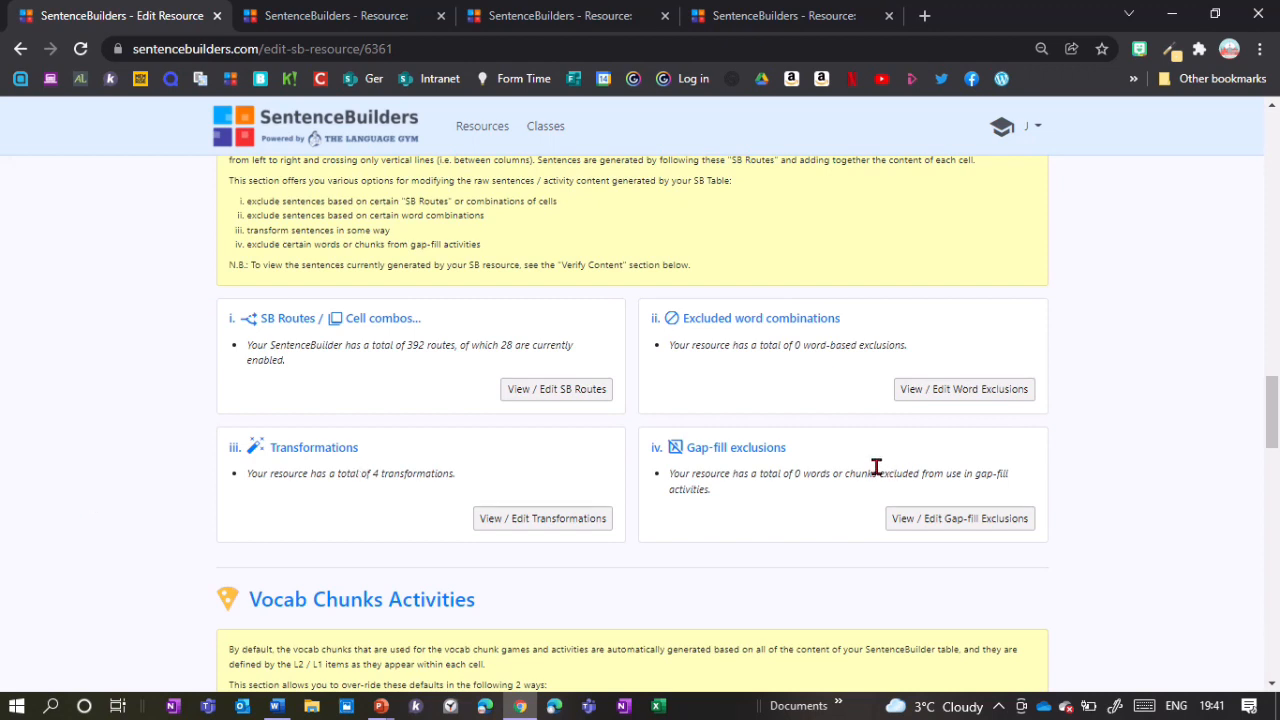
click(963, 525)
scroll(655, 466, down, 1)
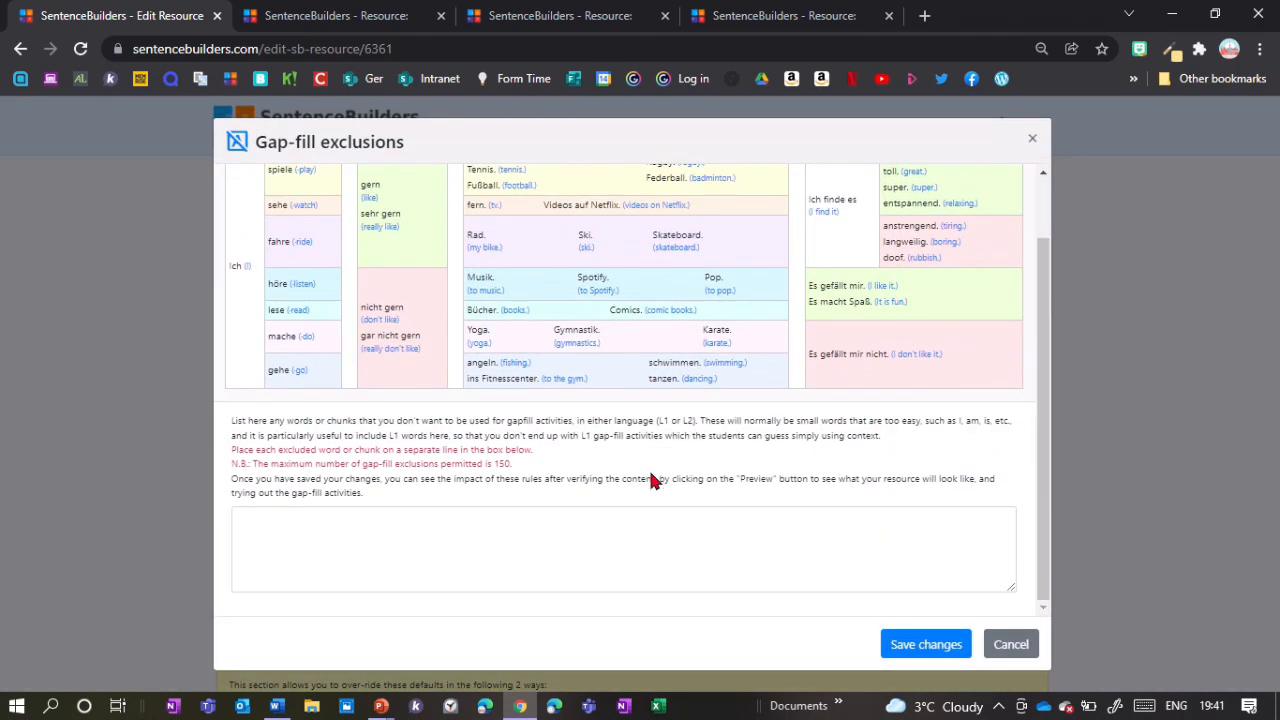
click(560, 531)
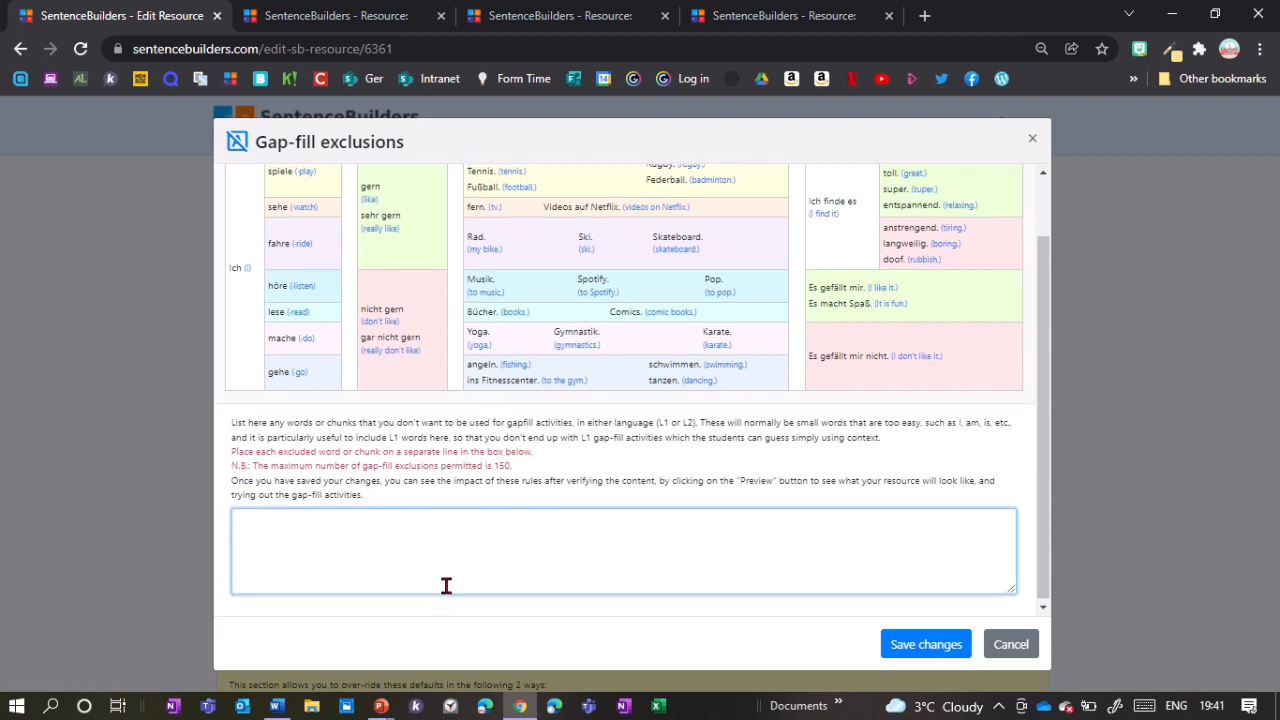
scroll(446, 585, up, 1)
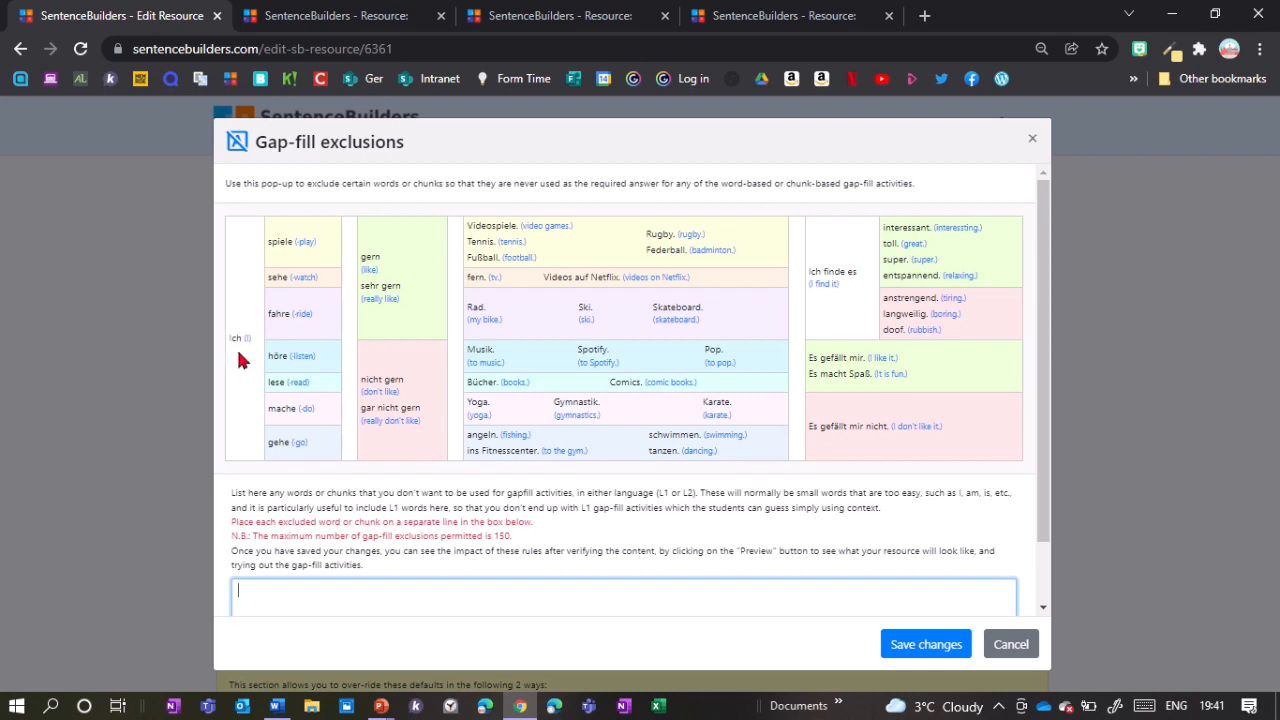
scroll(250, 505, down, 1)
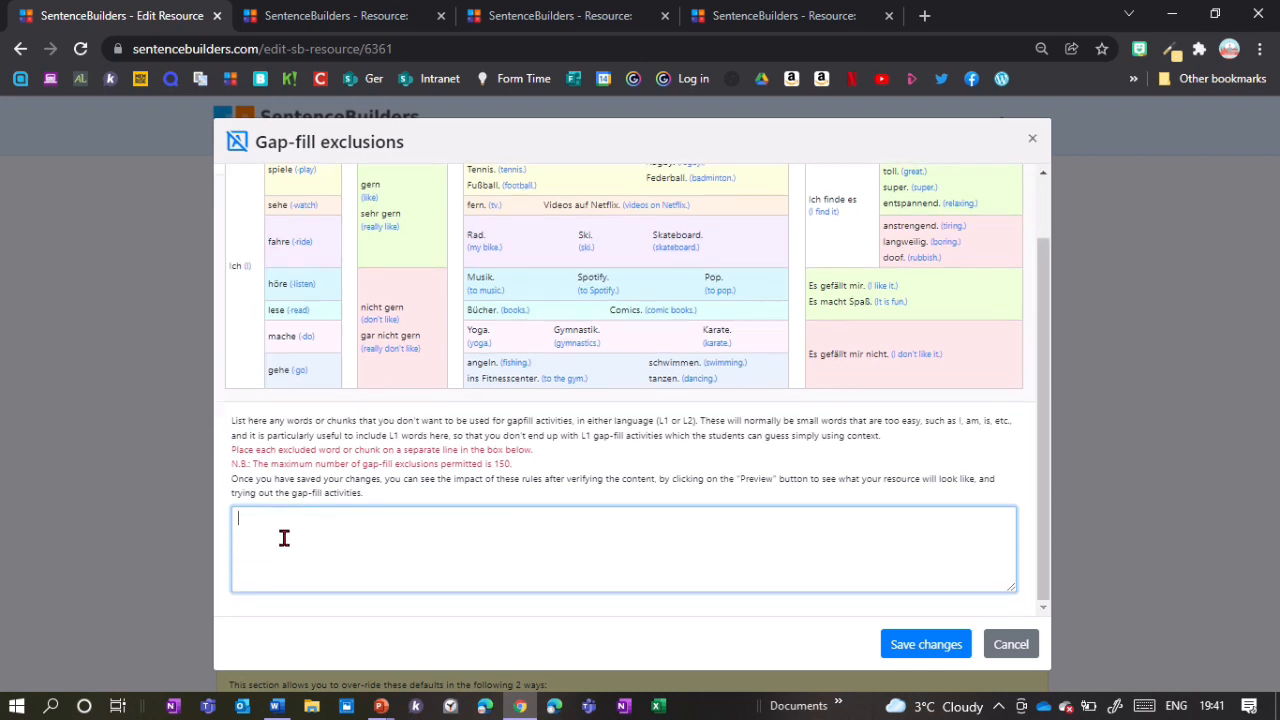
List "Ich" and "I" on separate lines as words excluded from the gap-fill activities
click(284, 538)
text(Ich)
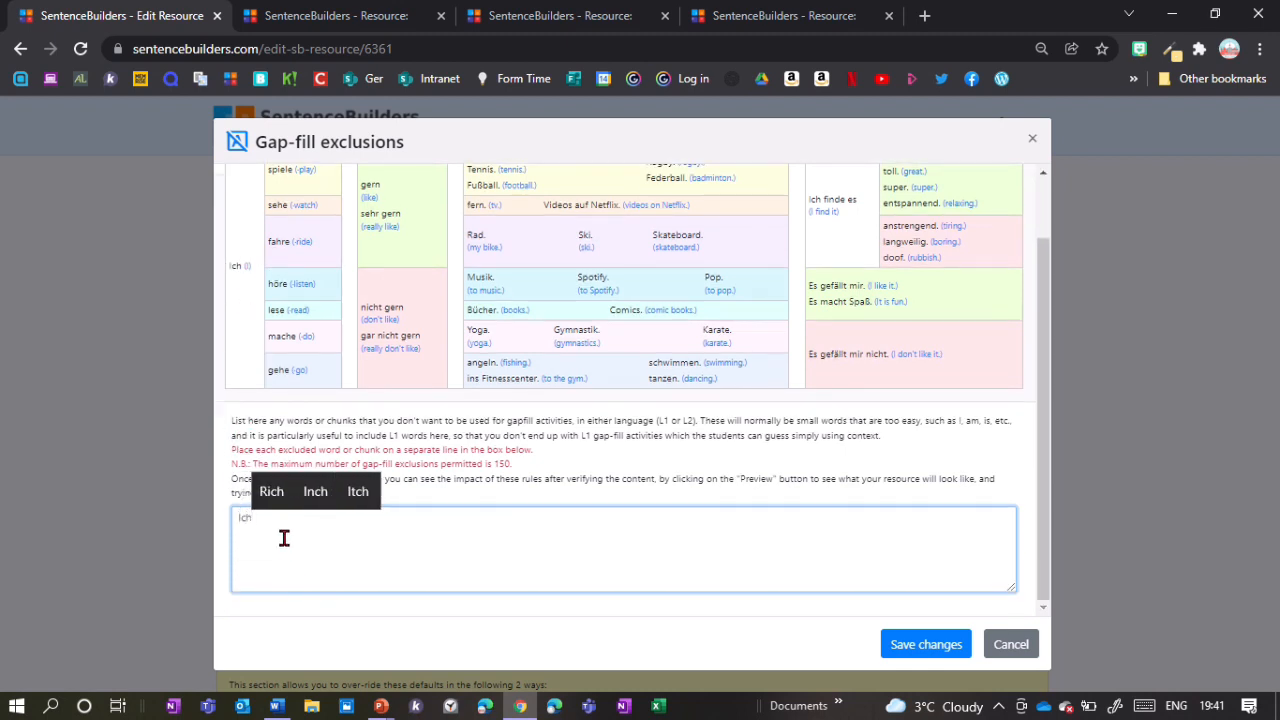
key(Return)
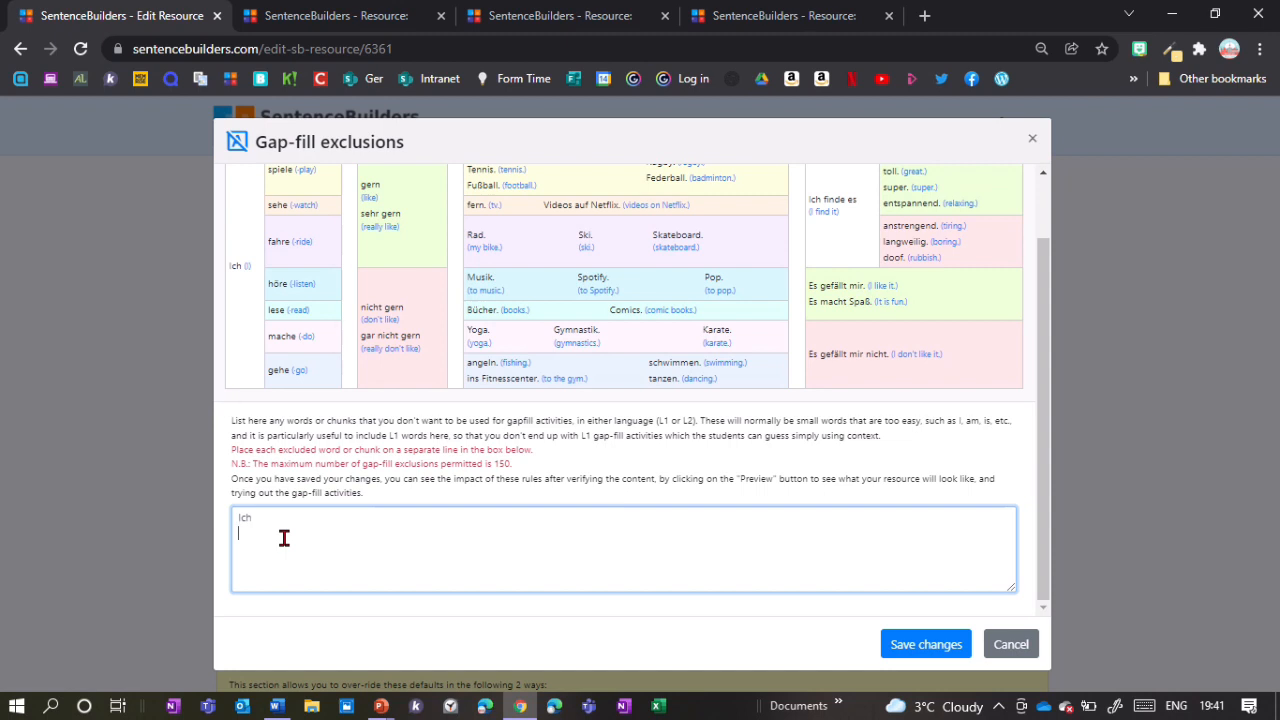
text(I)
key(Return)
scroll(372, 550, up, 1)
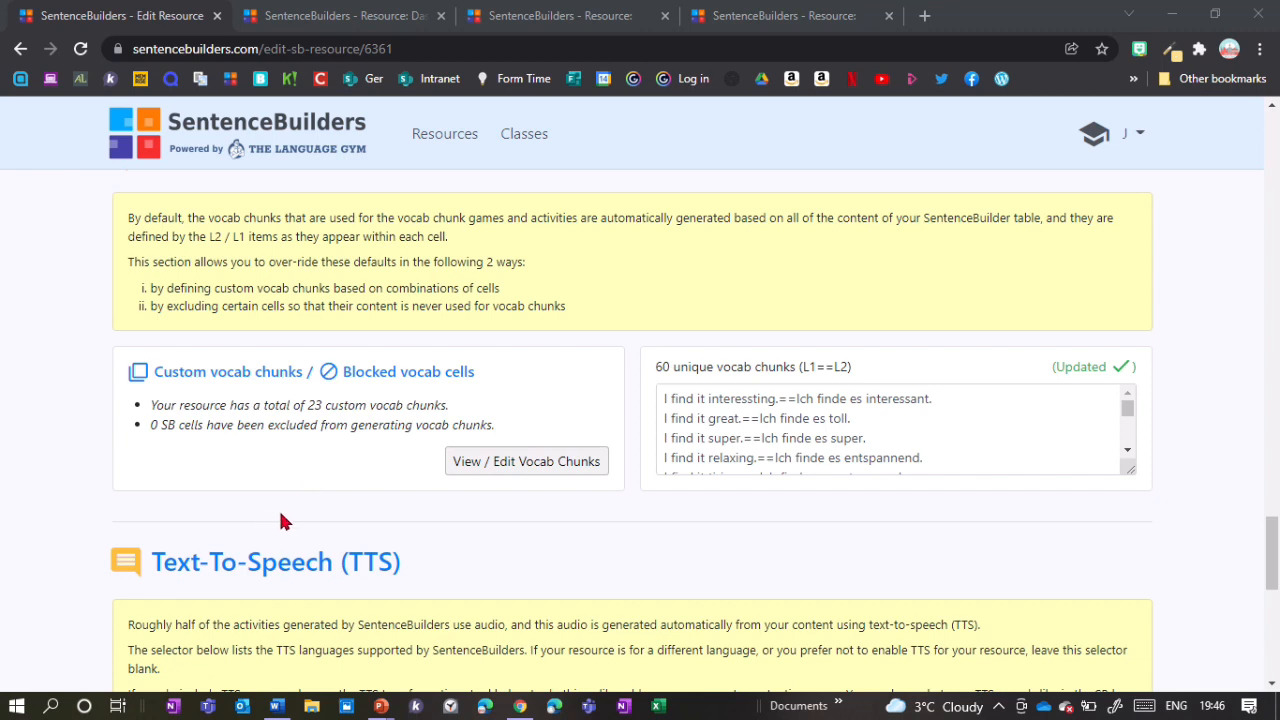
Review the resource's SentenceBuilder table, its vocab chunks section and the text-to-speech settings
scroll(278, 506, up, 10)
scroll(535, 408, up, 5)
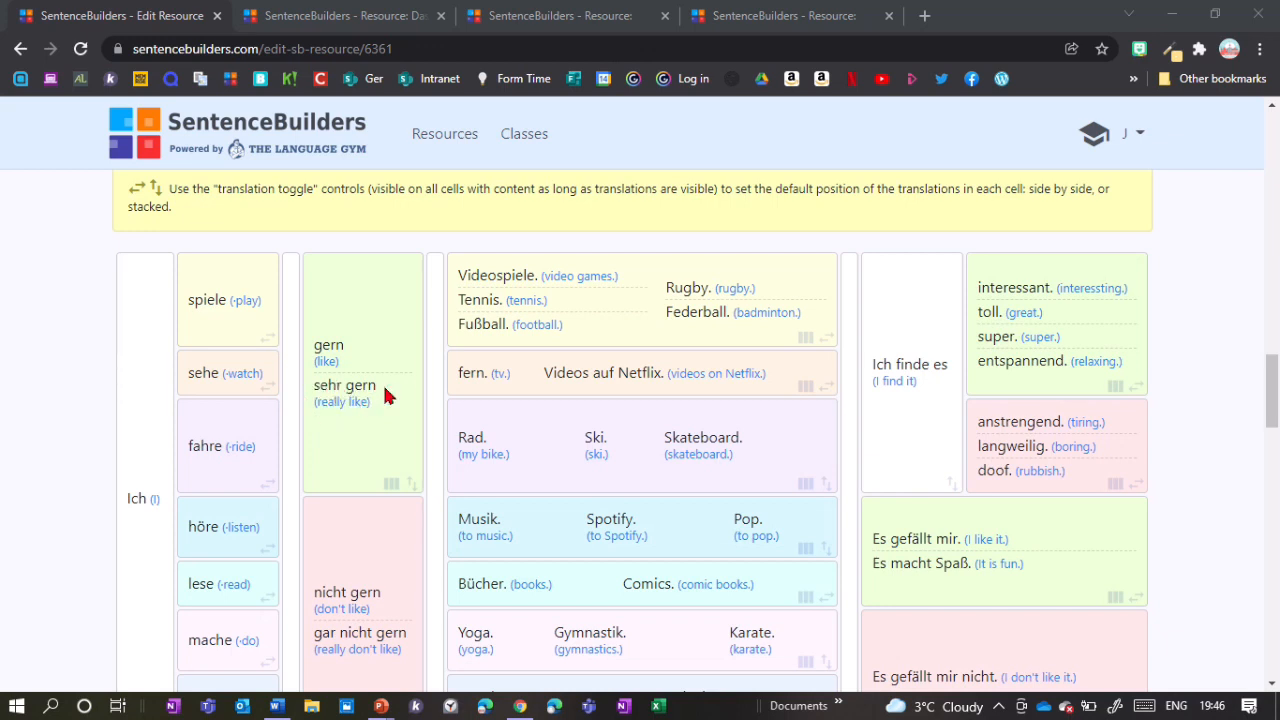
scroll(340, 350, down, 1)
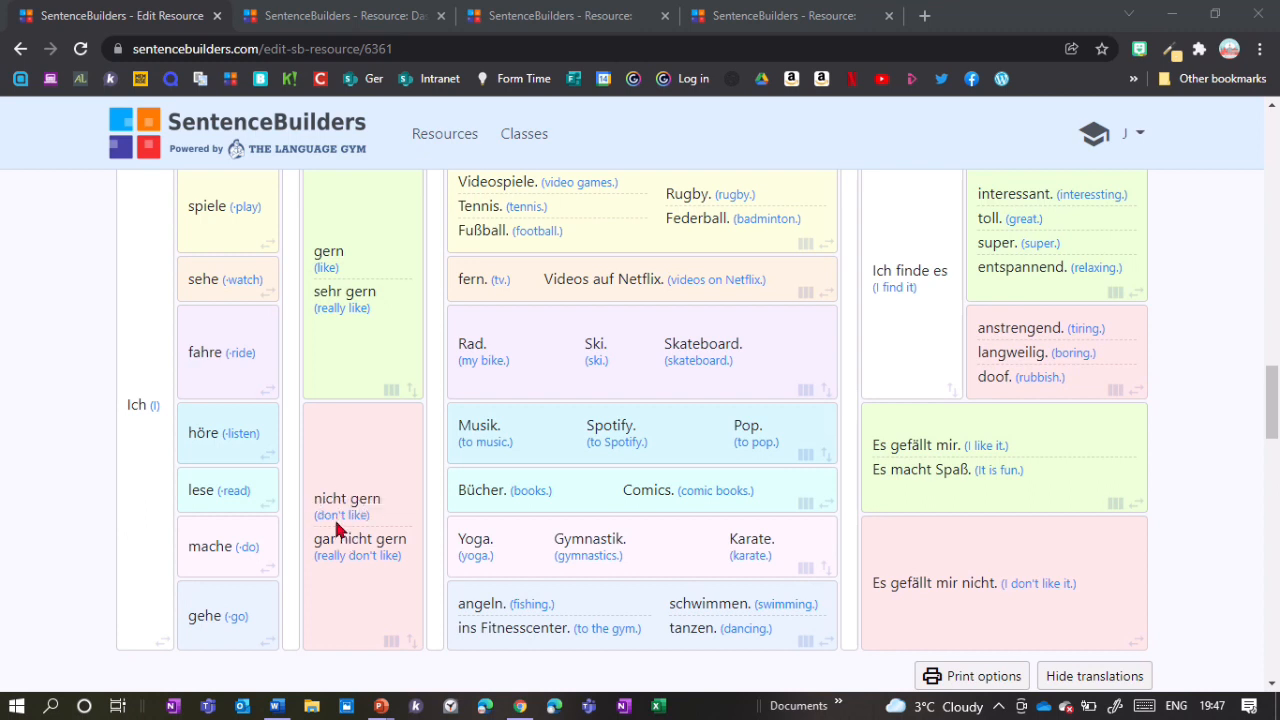
scroll(349, 519, down, 5)
scroll(348, 509, down, 10)
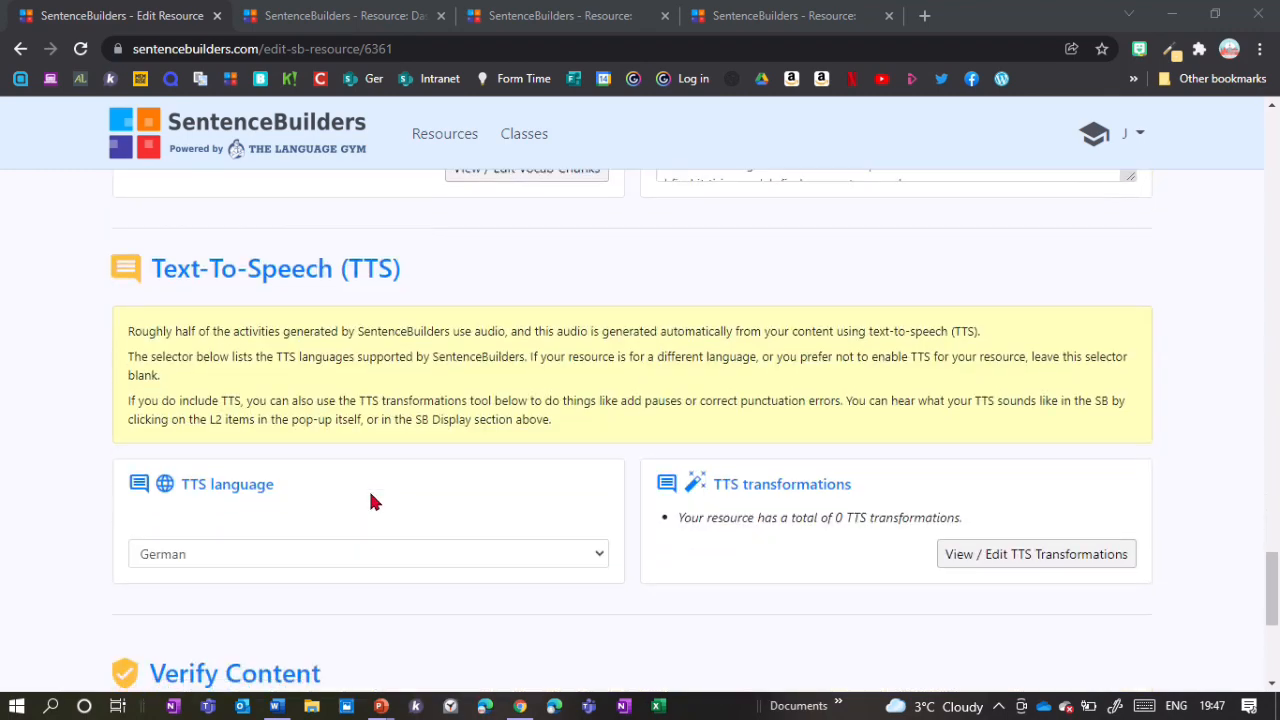
scroll(373, 480, up, 3)
scroll(376, 484, up, 3)
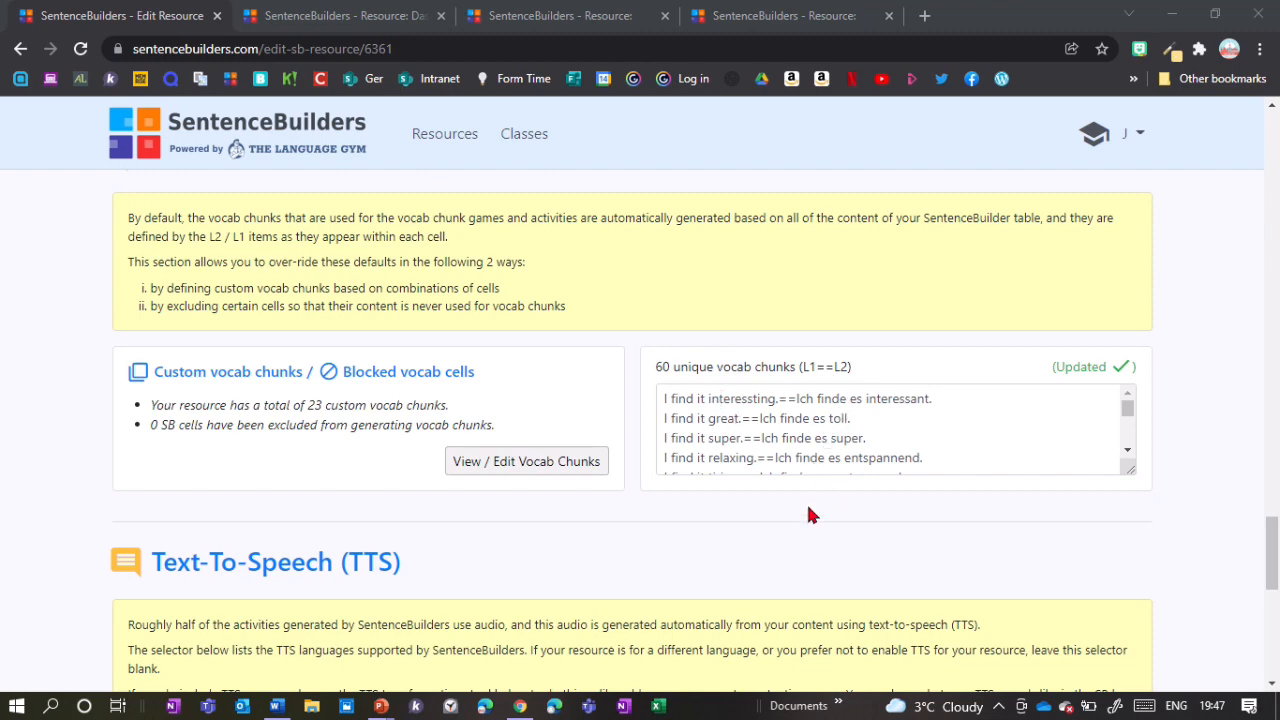
scroll(816, 502, down, 3)
scroll(391, 435, down, 1)
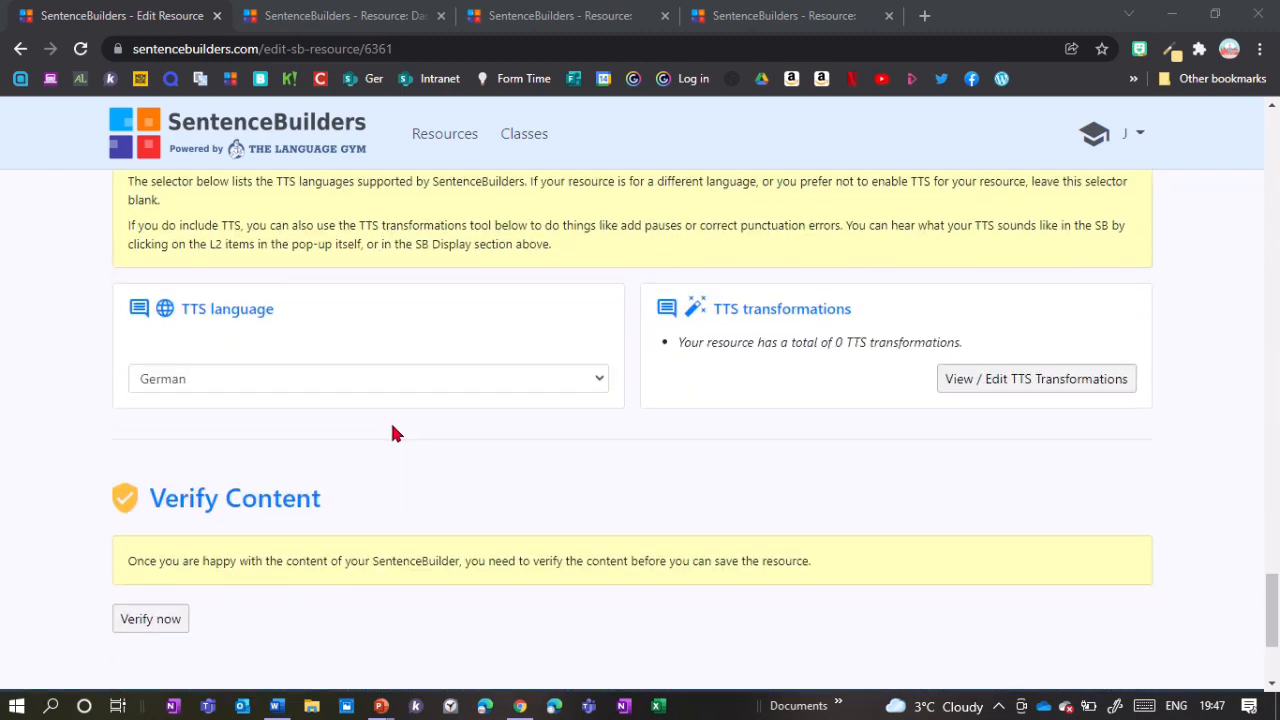
Check the available text-to-speech languages and leave German selected as the TTS language
scroll(392, 432, up, 1)
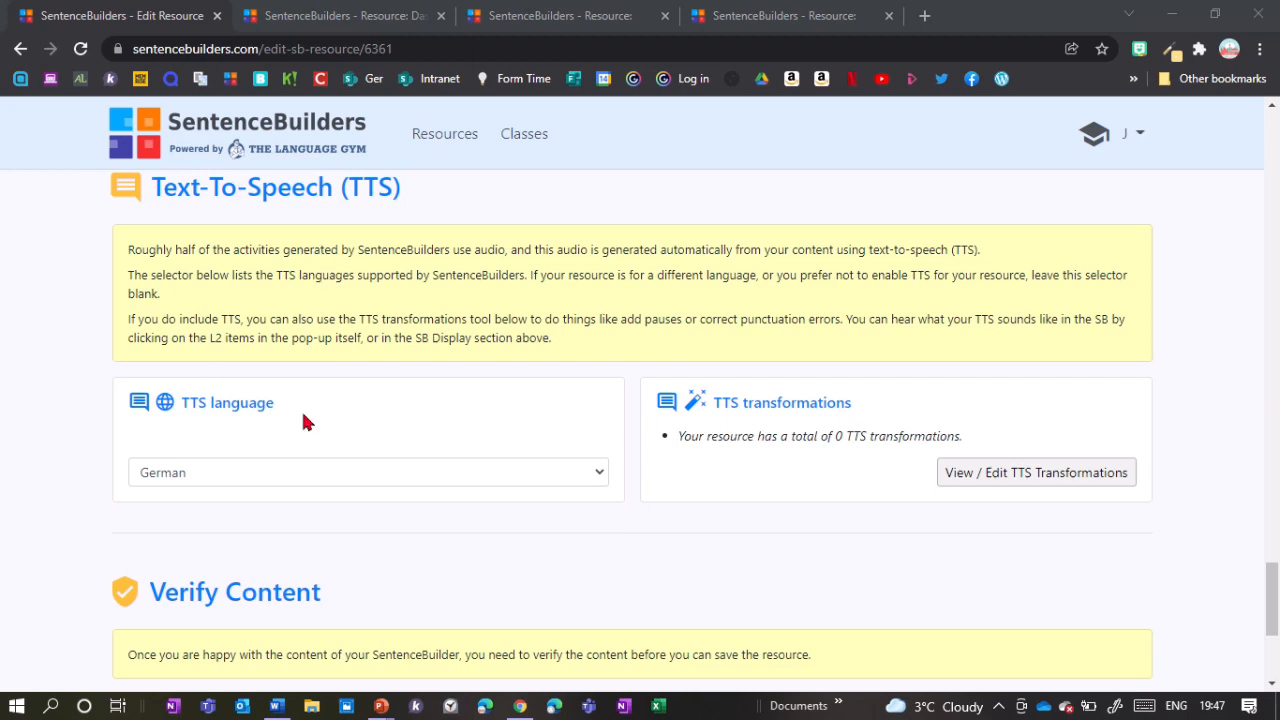
click(201, 473)
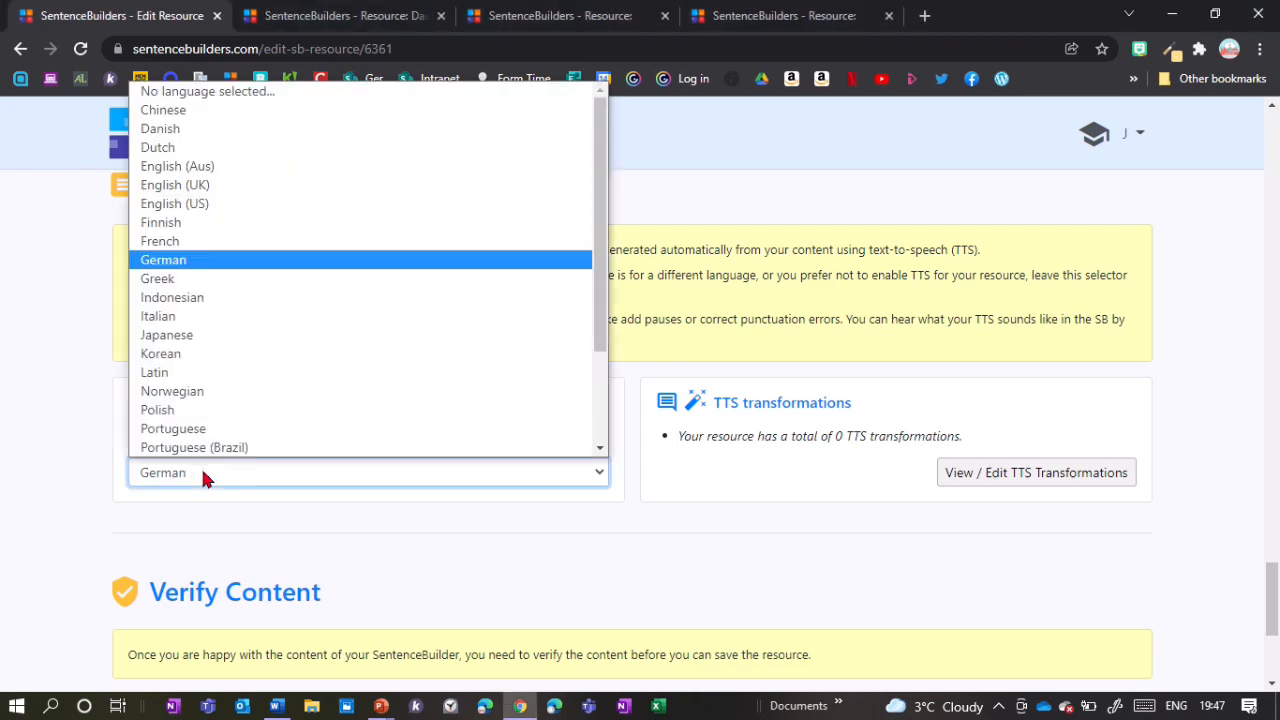
click(201, 473)
click(201, 473)
click(201, 471)
scroll(240, 447, down, 1)
scroll(240, 447, up, 1)
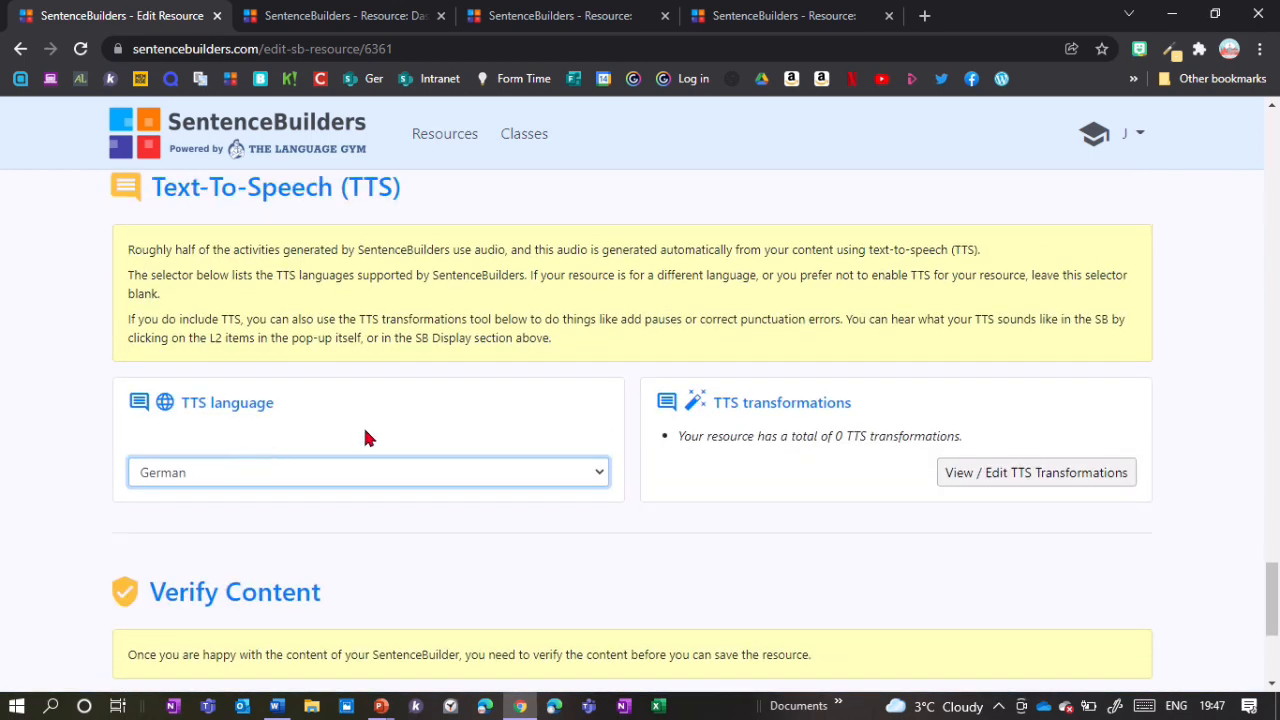
Verify the content of the SentenceBuilder resource so that it can be saved
scroll(365, 430, down, 1)
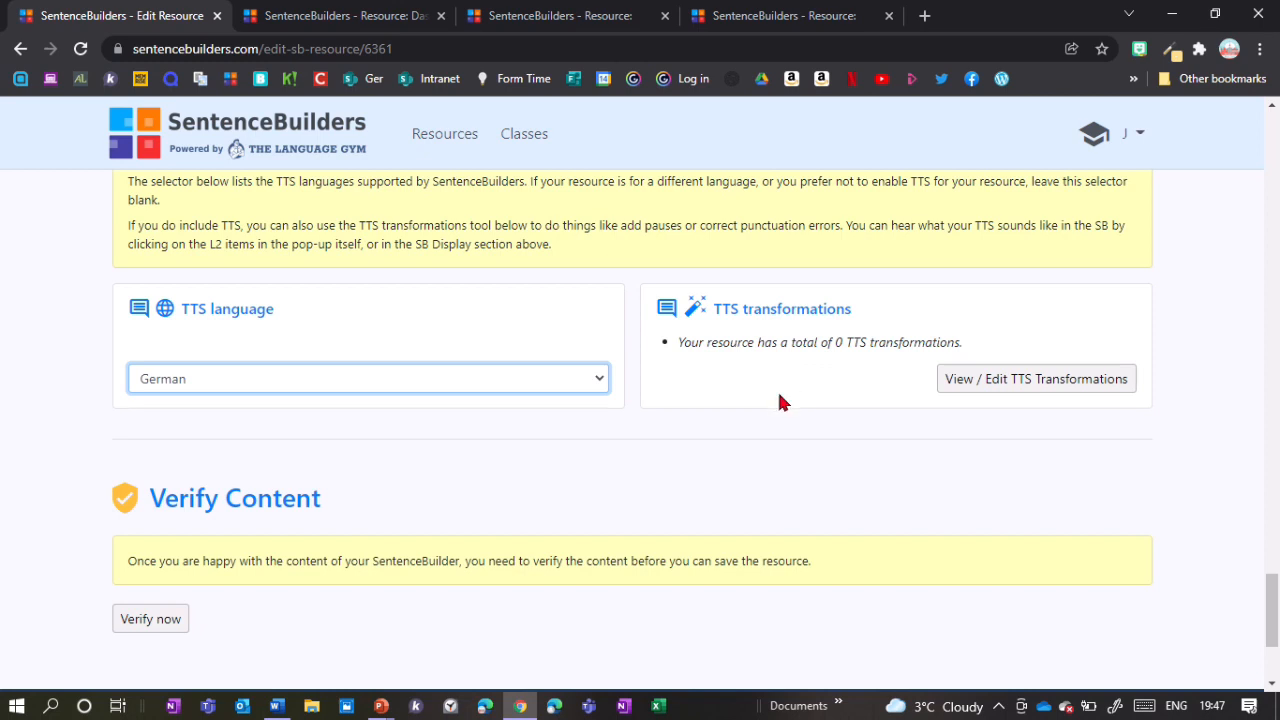
scroll(680, 435, down, 1)
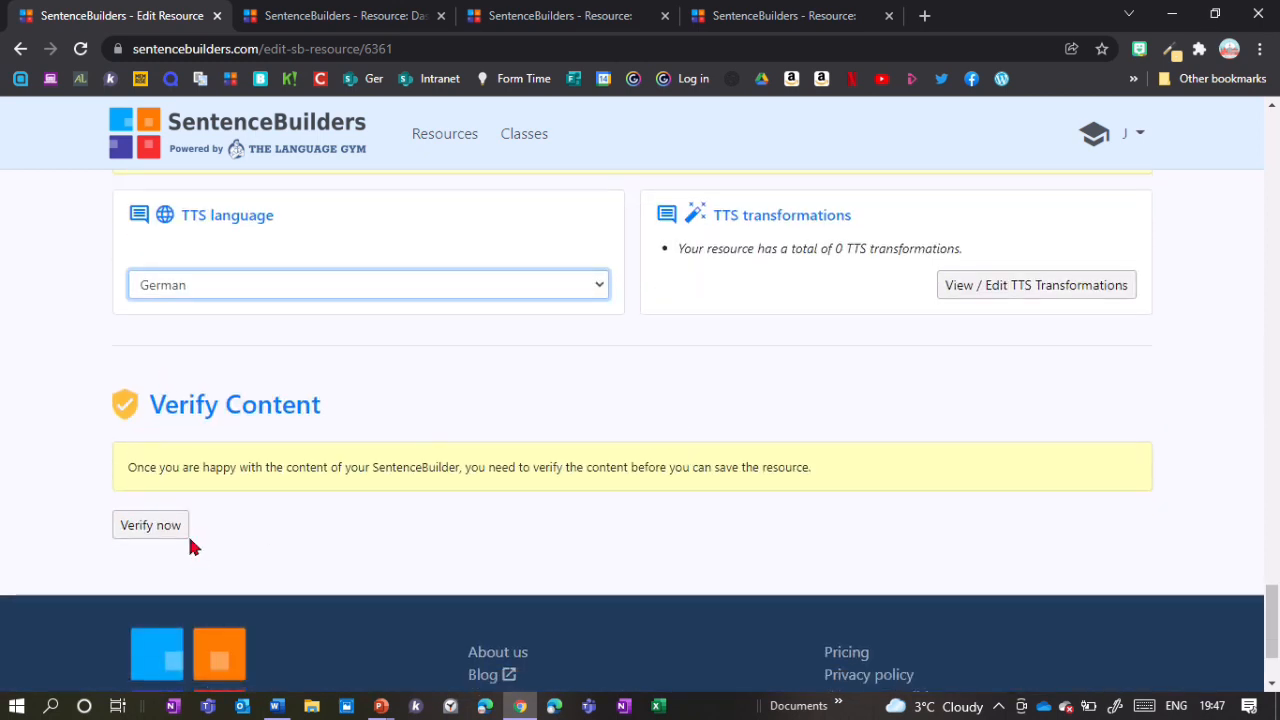
click(151, 536)
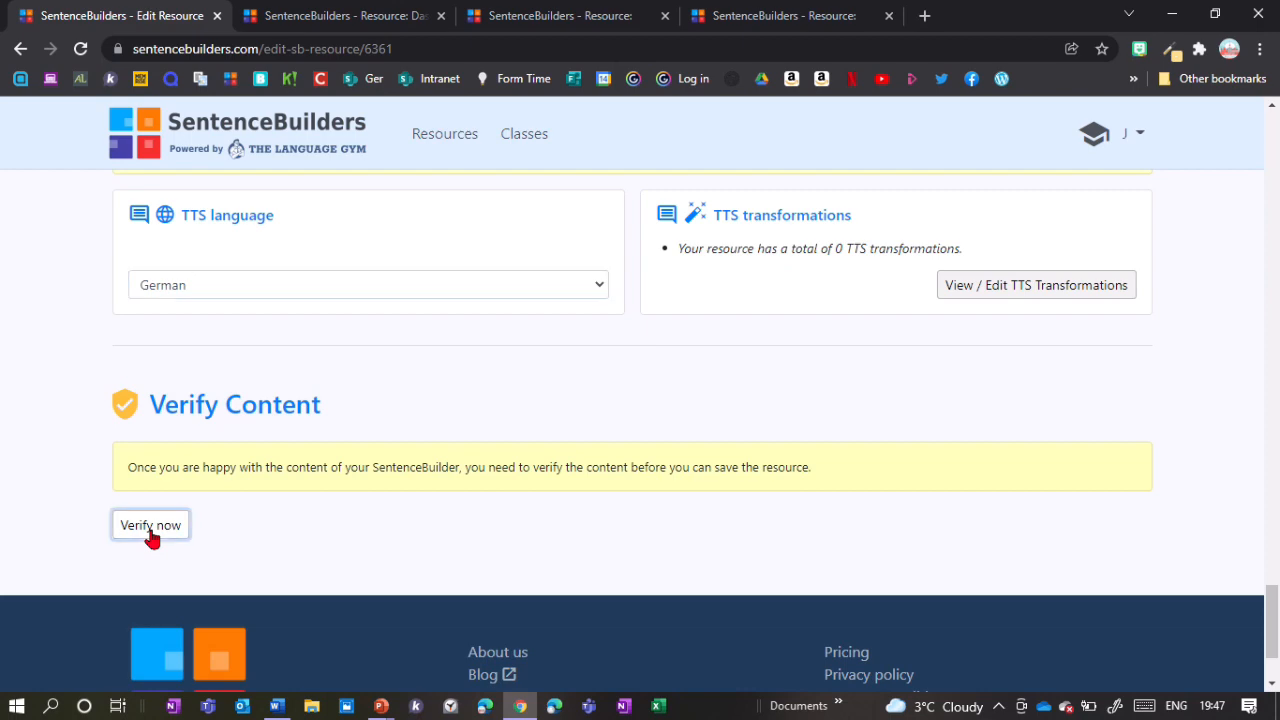
click(156, 537)
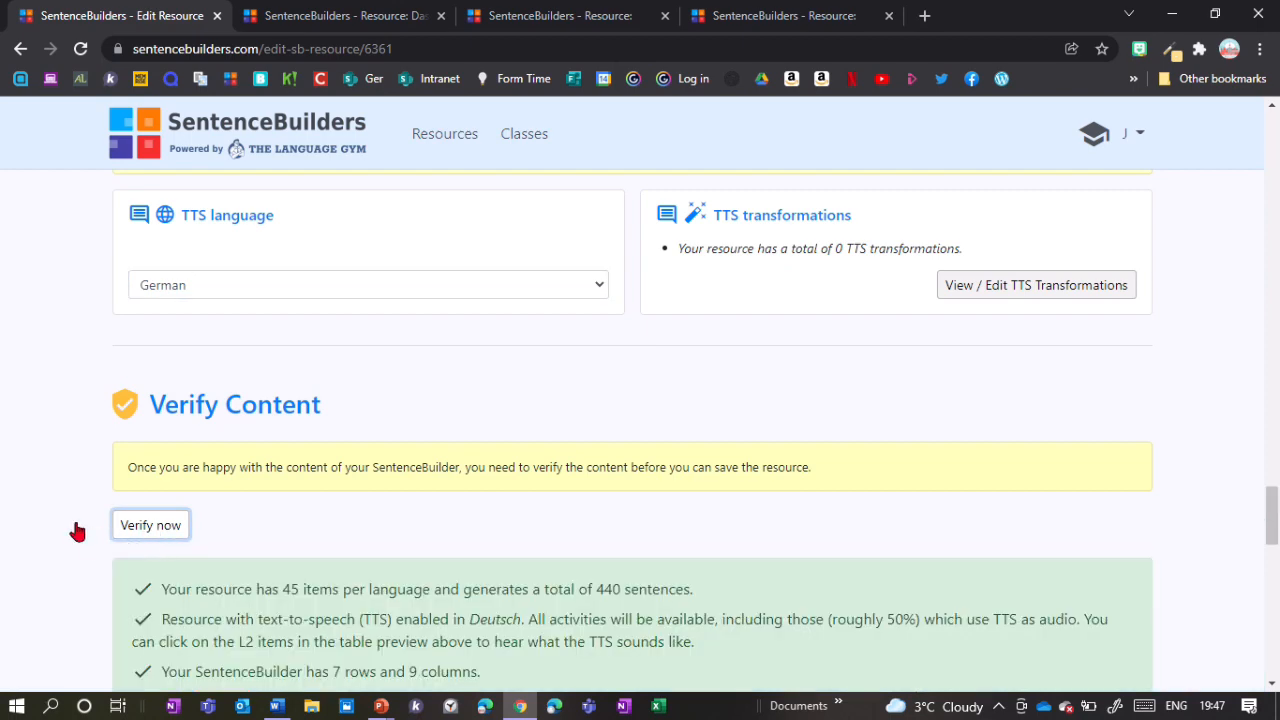
Review the verification results and look through the list of generated English–German sentences
scroll(78, 531, down, 3)
scroll(300, 385, up, 1)
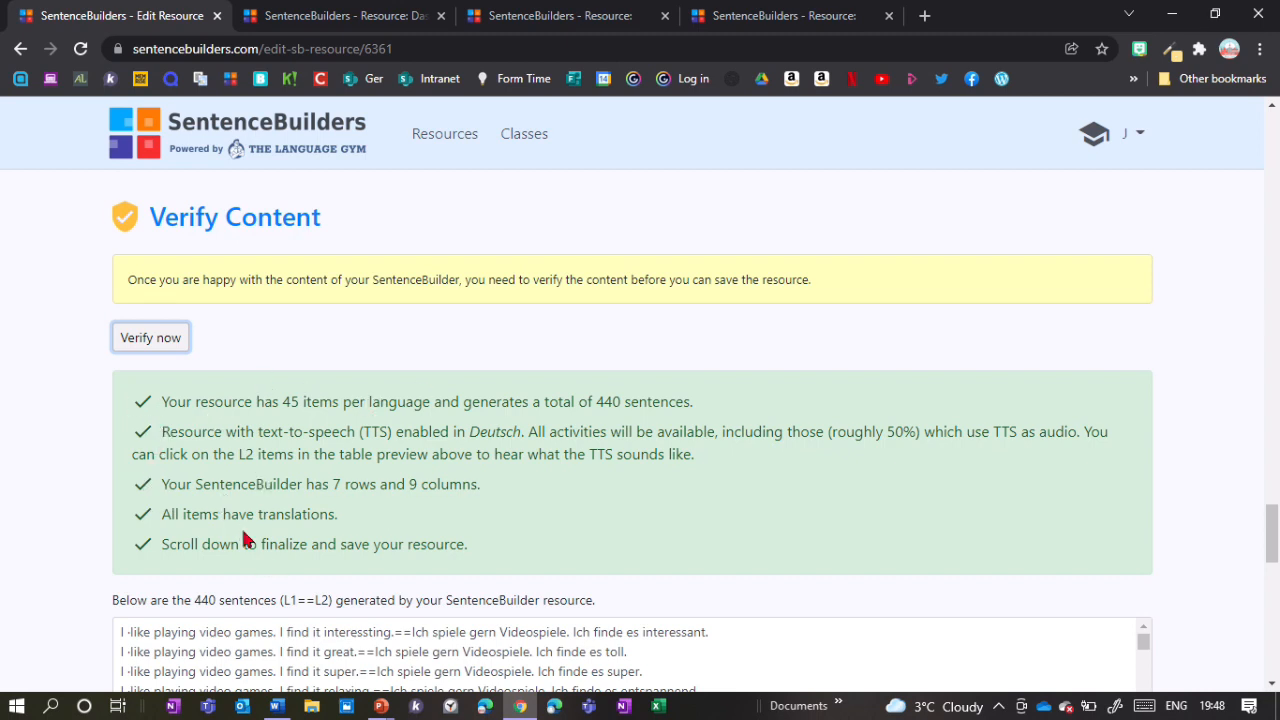
scroll(200, 423, down, 1)
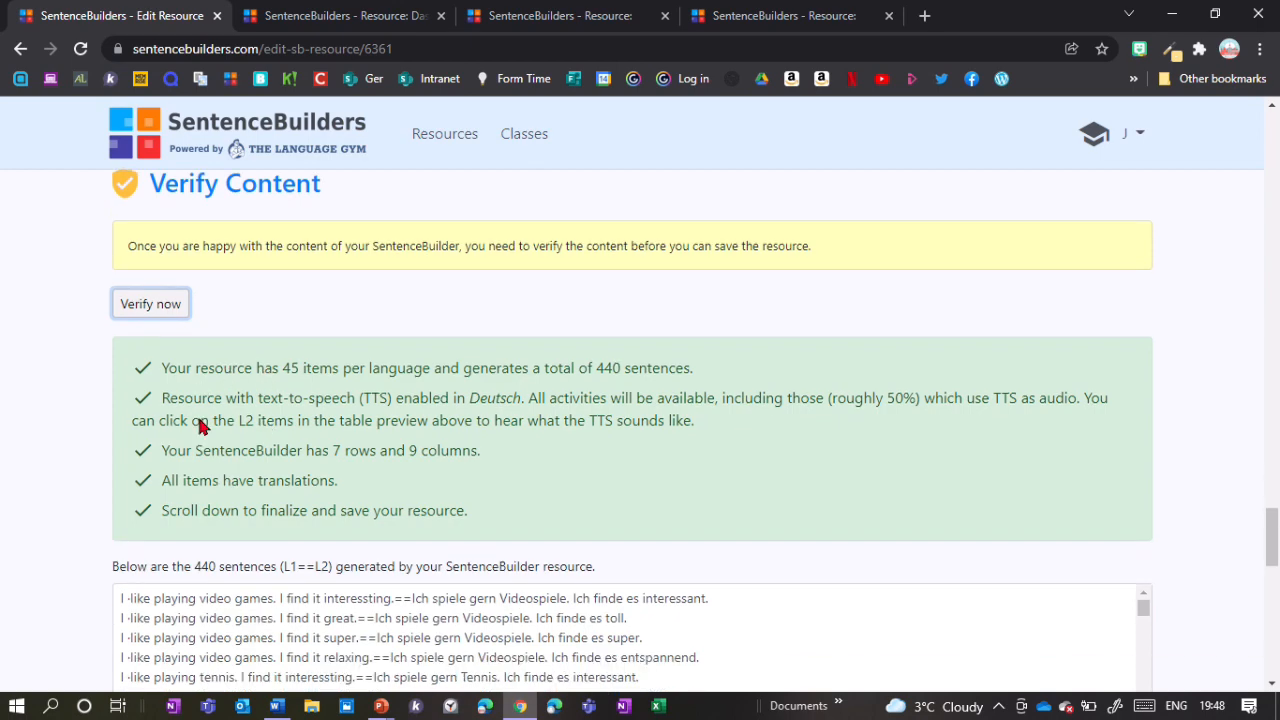
scroll(239, 500, down, 1)
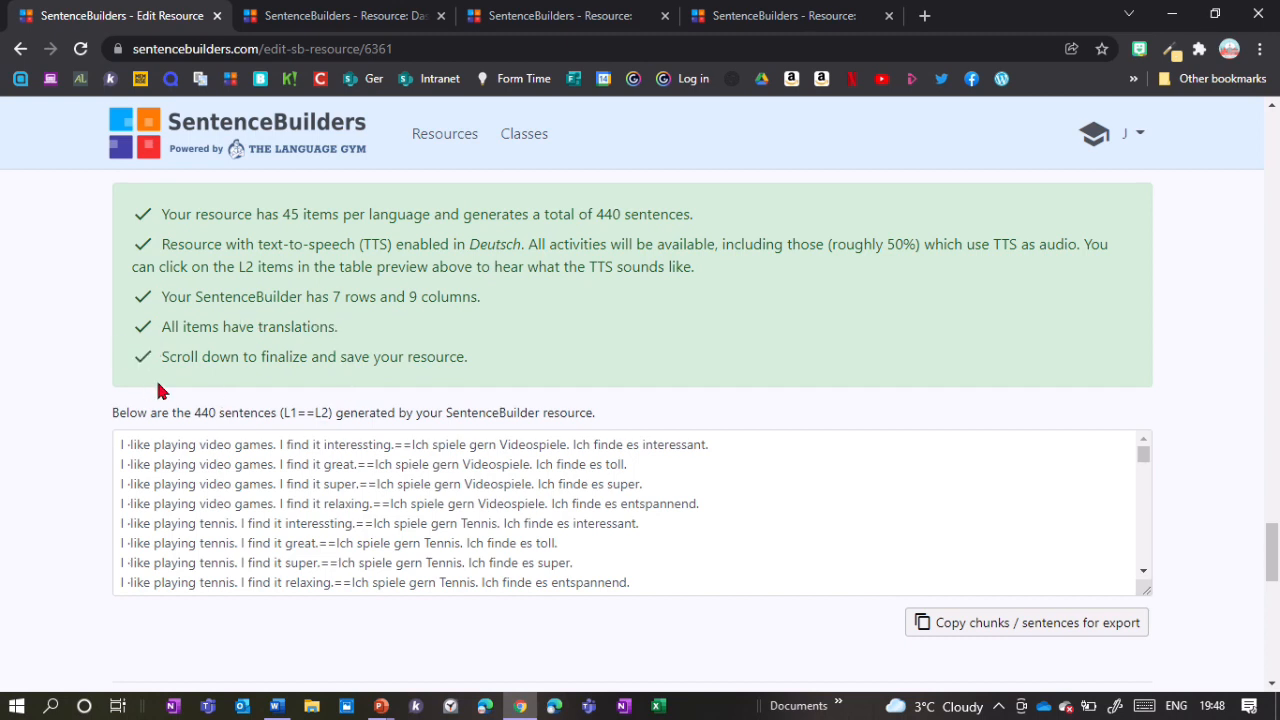
scroll(270, 412, down, 1)
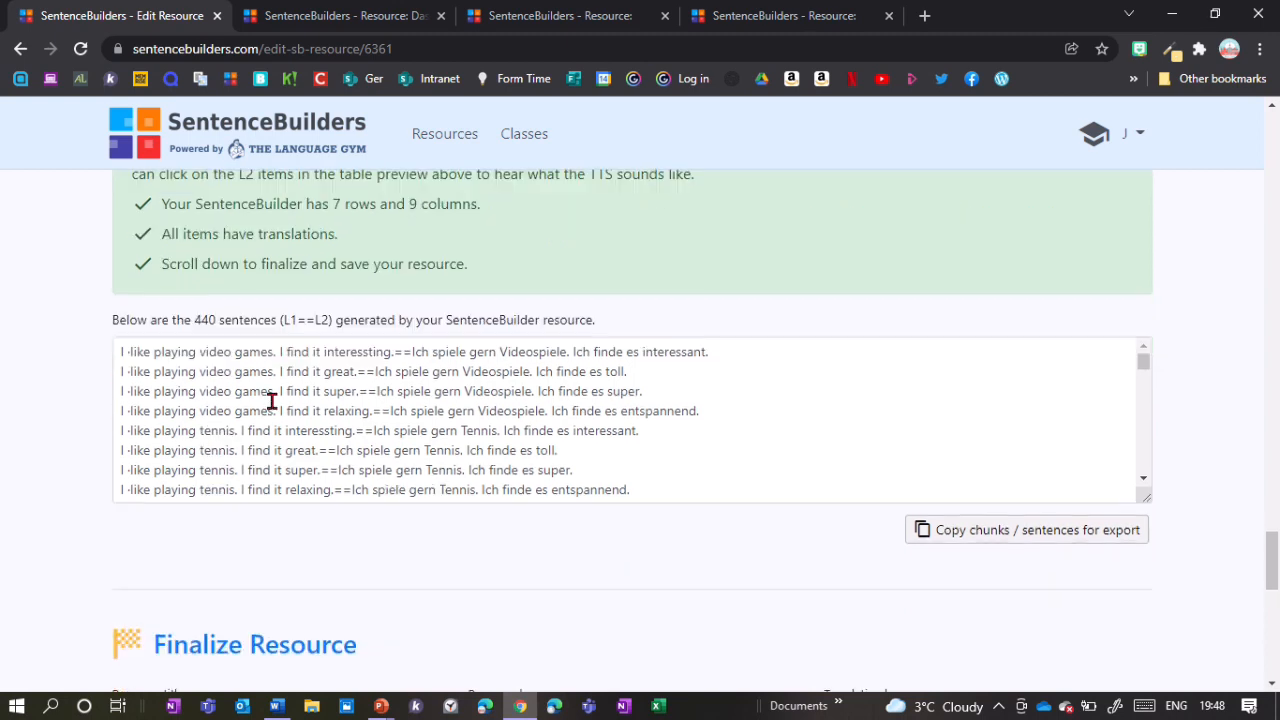
scroll(284, 413, down, 10)
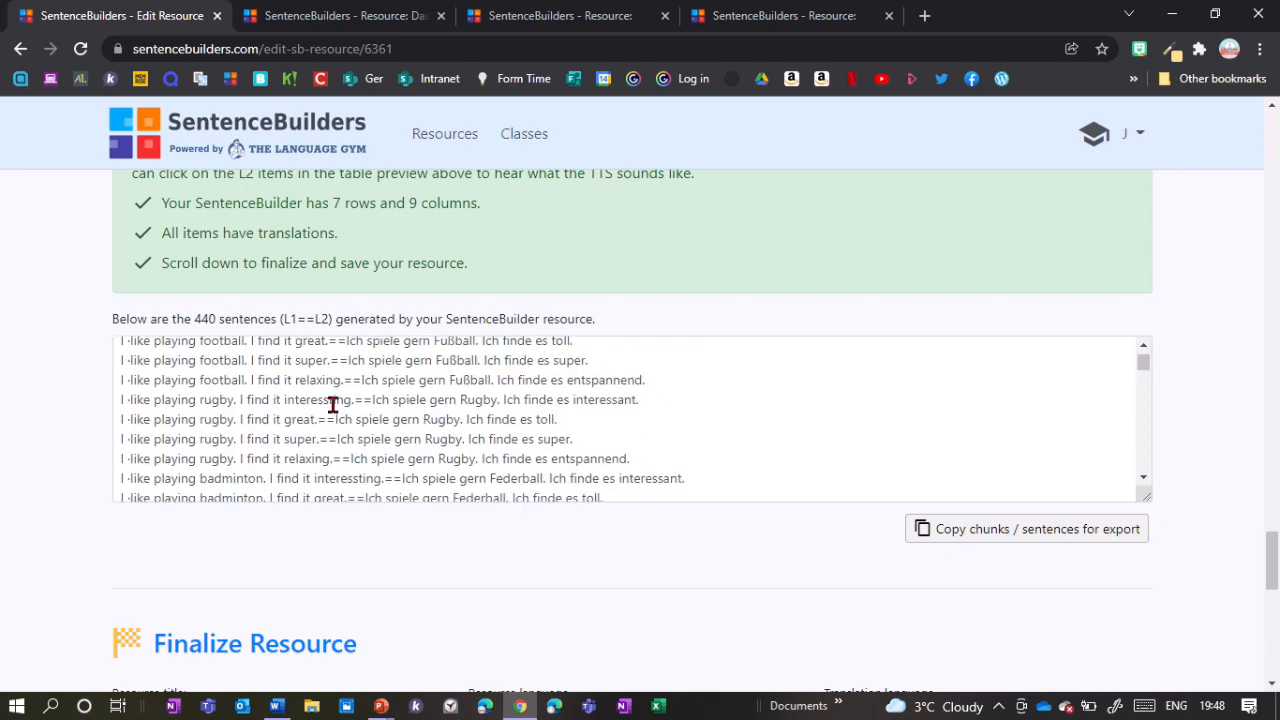
scroll(358, 502, down, 3)
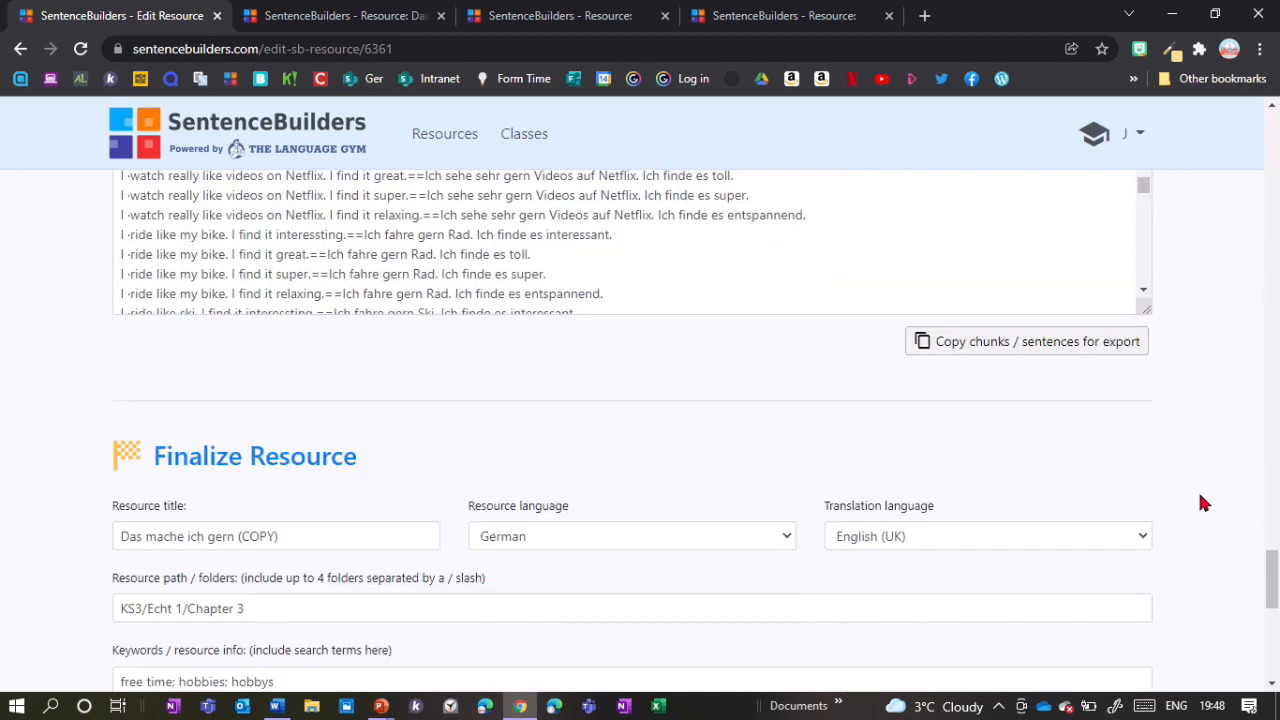
scroll(650, 392, down, 2)
scroll(650, 392, up, 4)
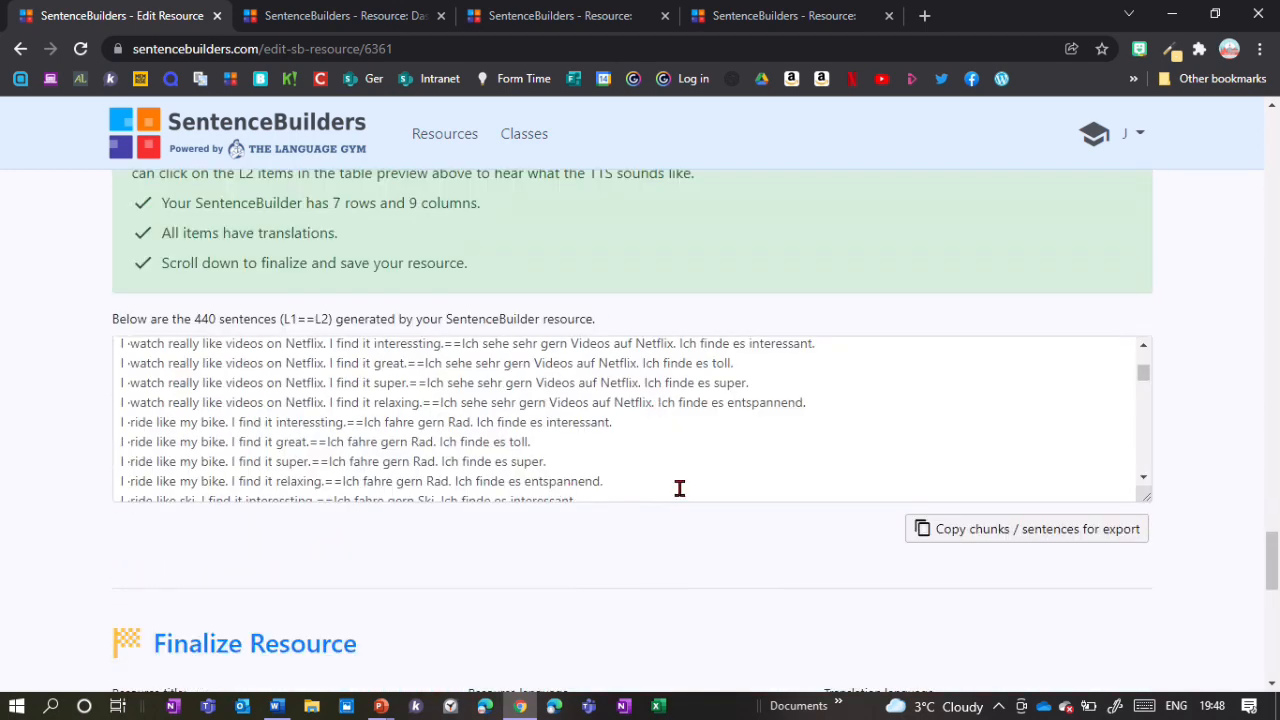
drag(1143, 372, 1136, 318)
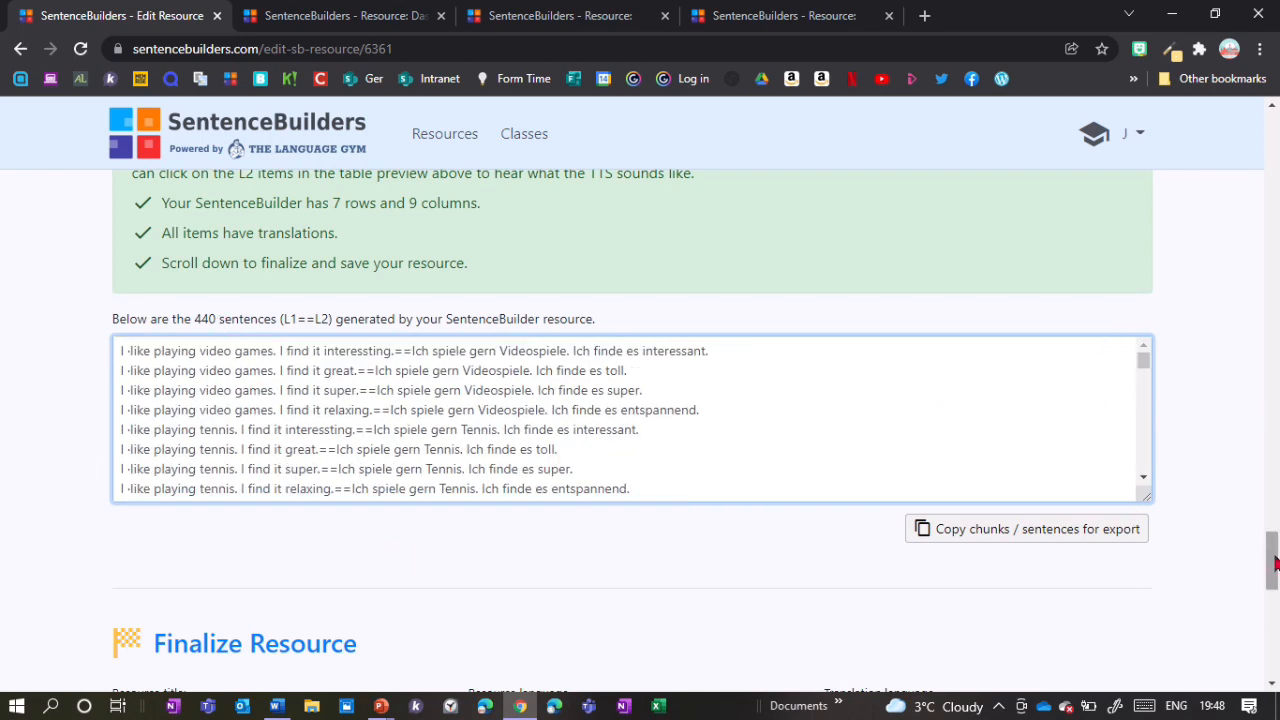
drag(1276, 556, 1276, 555)
drag(122, 360, 664, 490)
click(664, 490)
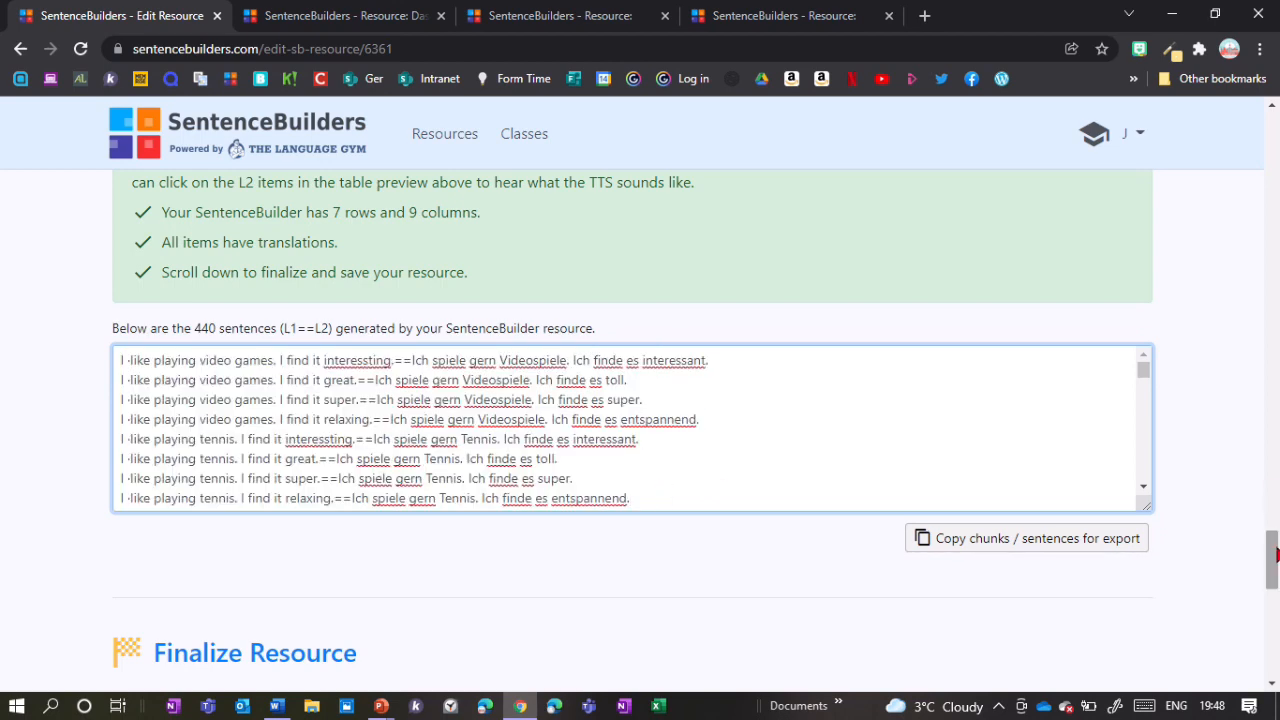
Examine the resource's finalizing details, especially the folder path "KS3/Echt 1/Chapter 3"
drag(1276, 562, 1276, 610)
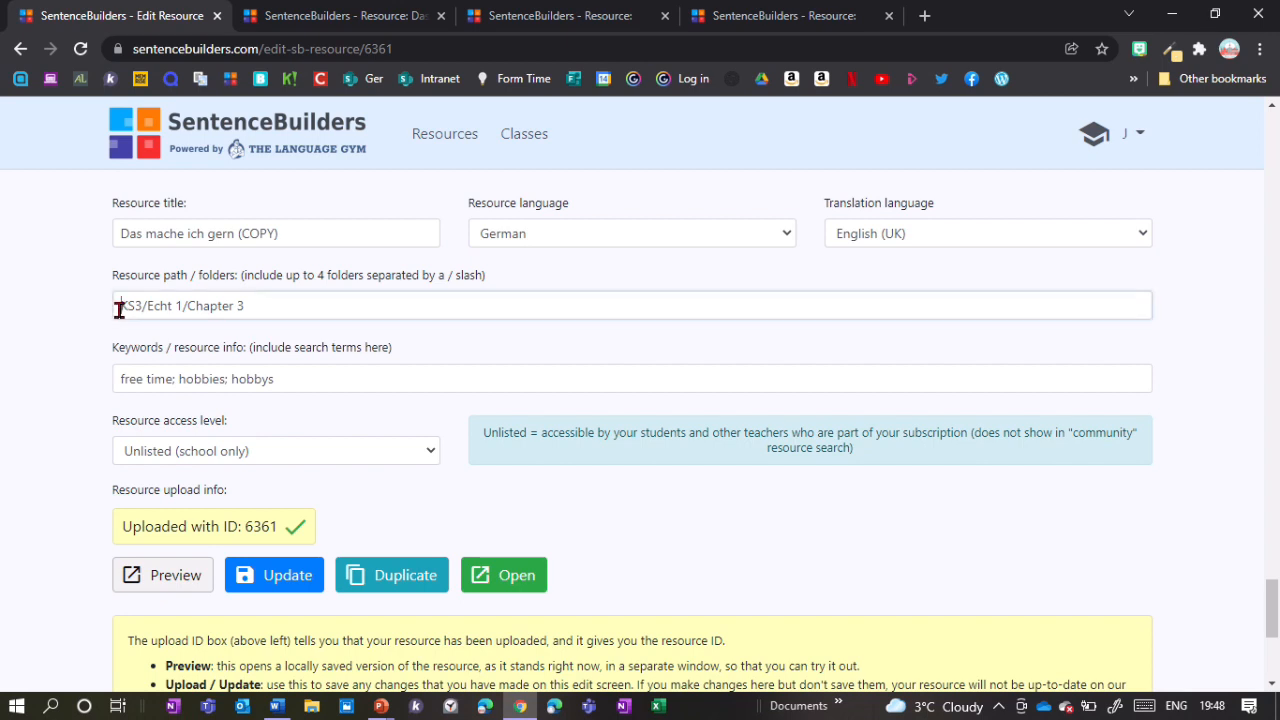
drag(119, 310, 256, 310)
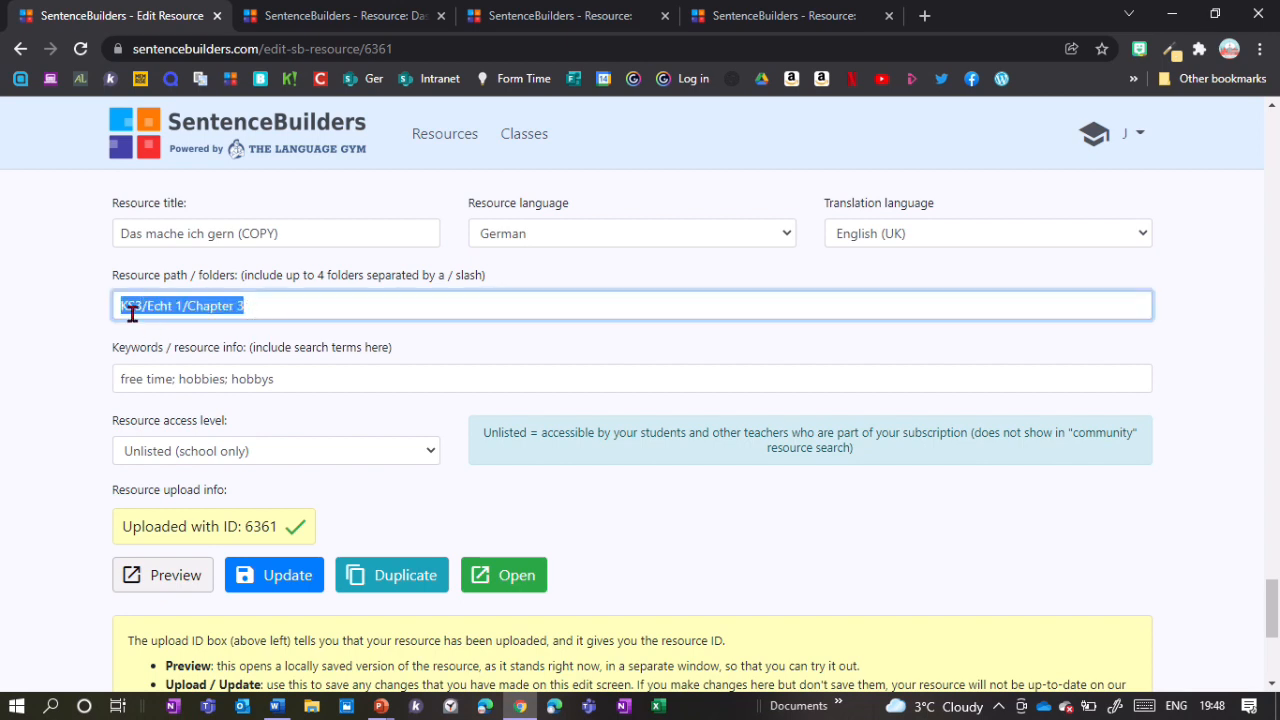
click(266, 305)
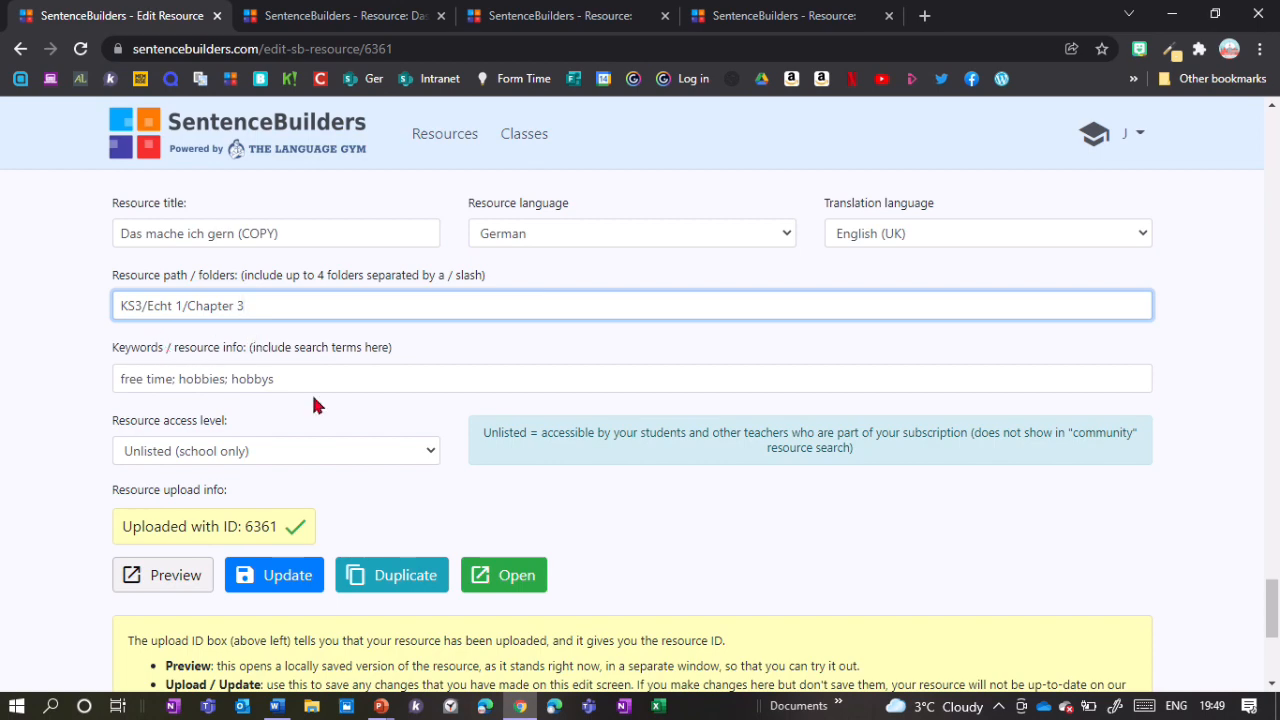
Update the uploaded resource with the current changes and confirm the save
scroll(313, 403, down, 1)
click(275, 484)
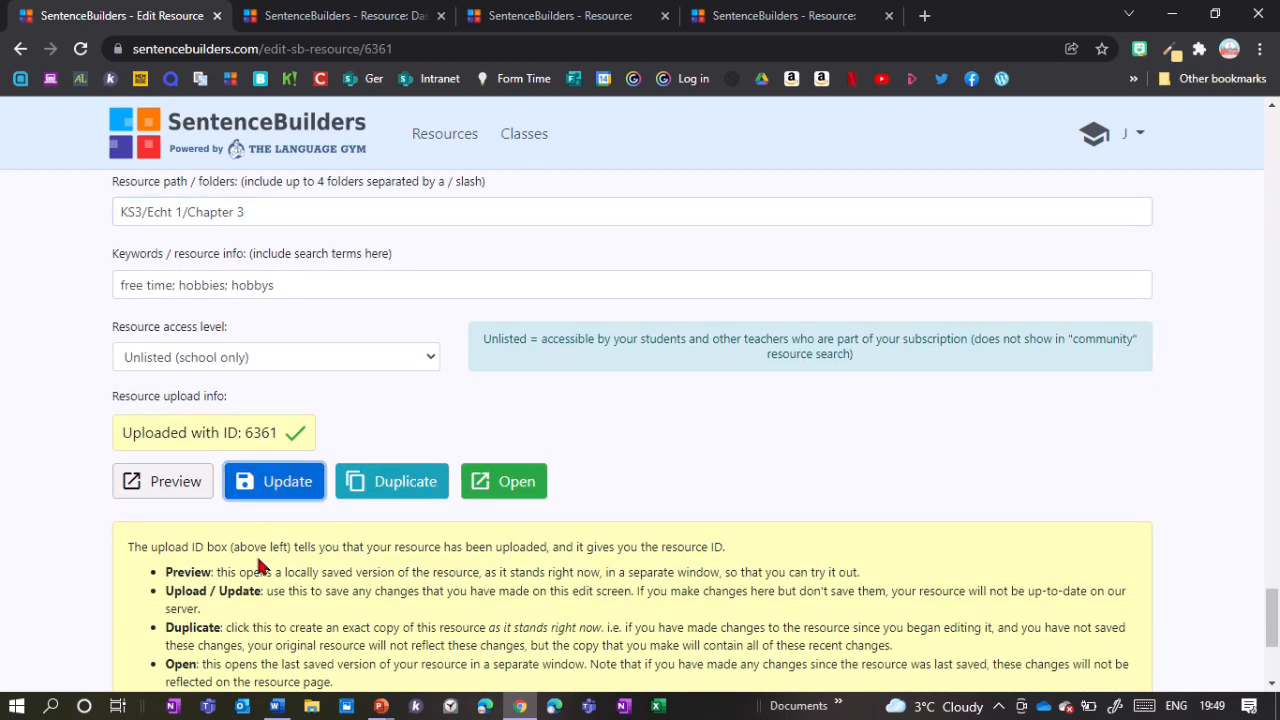
click(822, 450)
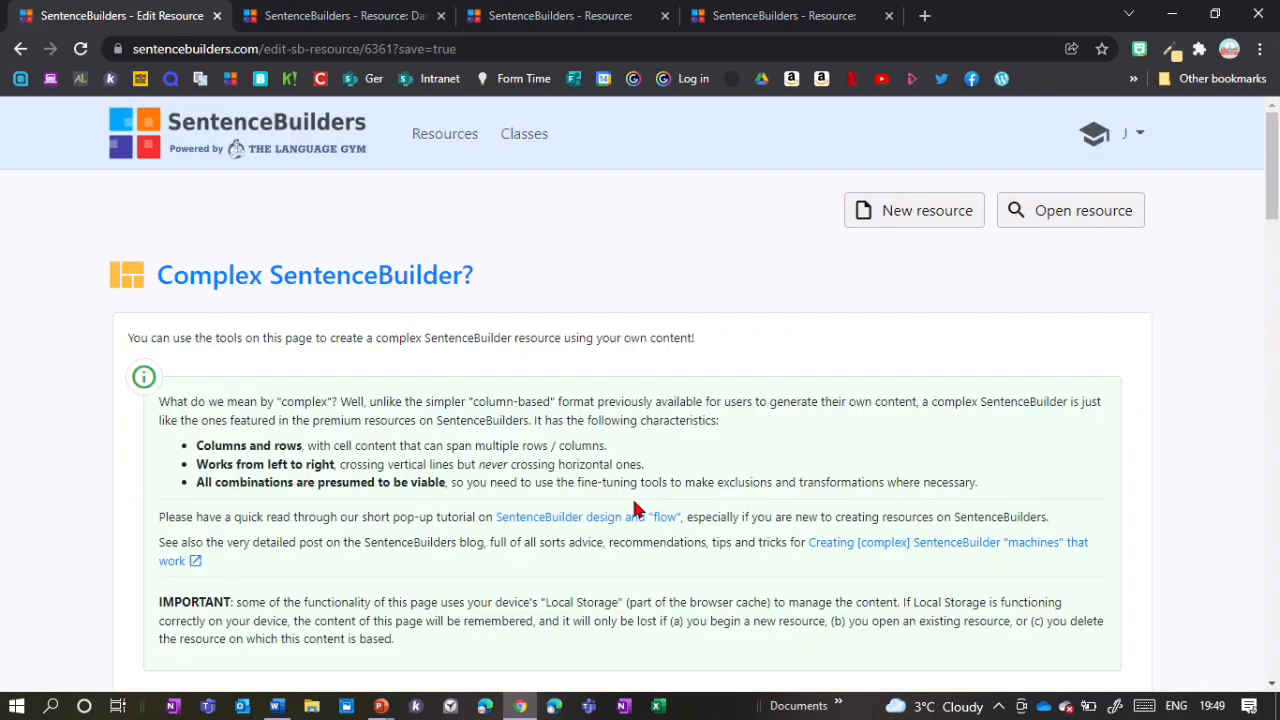
Browse the German resources in the "My resources" category and open the KS3 folder
click(445, 138)
scroll(740, 485, down, 1)
click(740, 485)
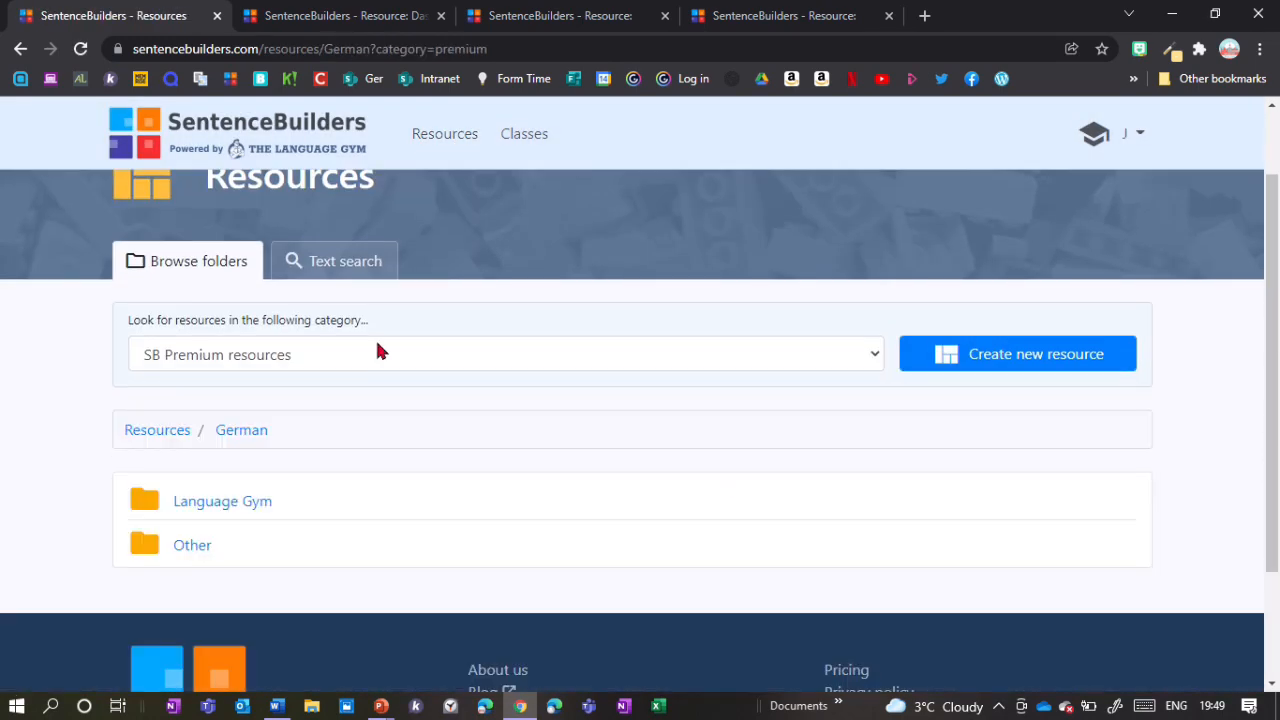
click(340, 357)
click(200, 445)
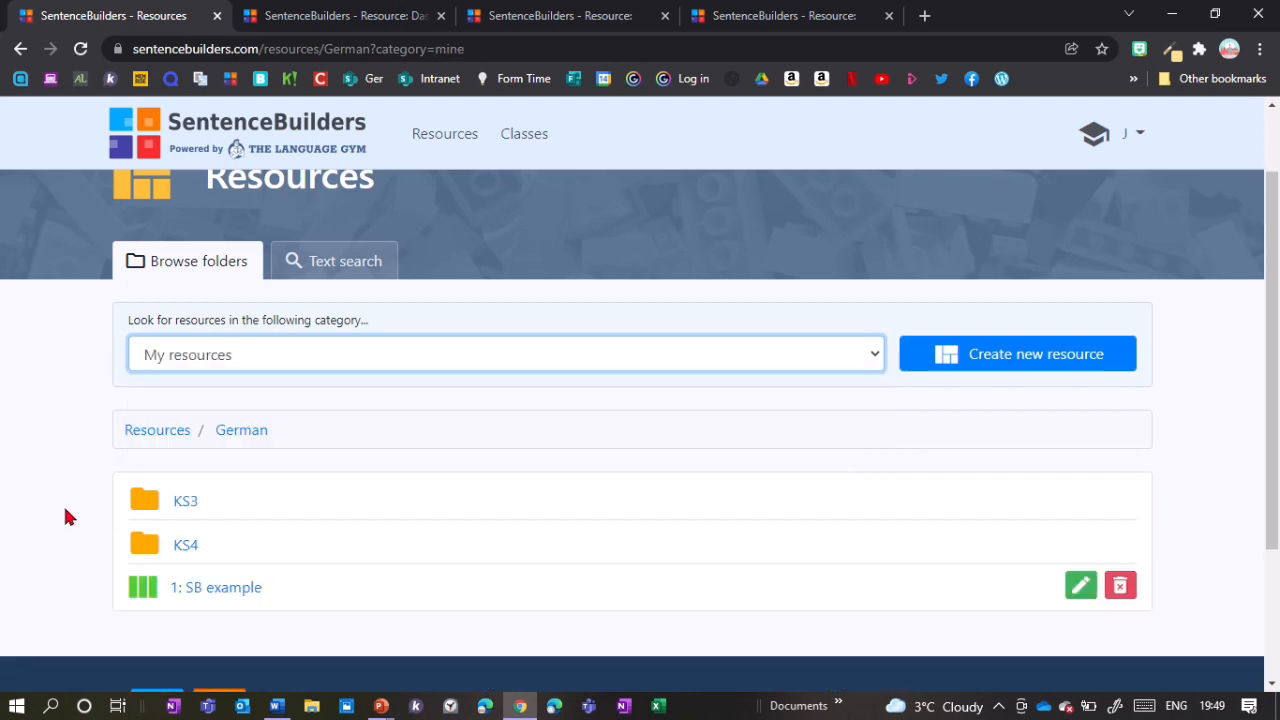
scroll(83, 503, down, 2)
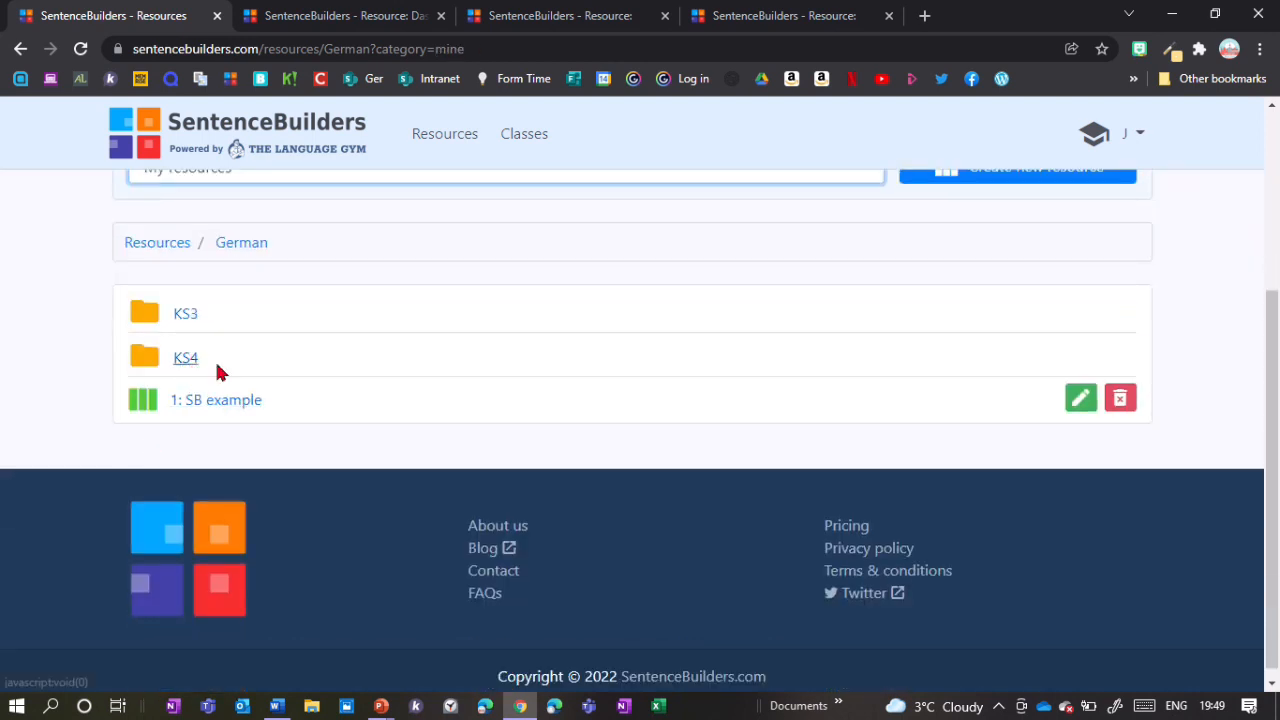
click(180, 316)
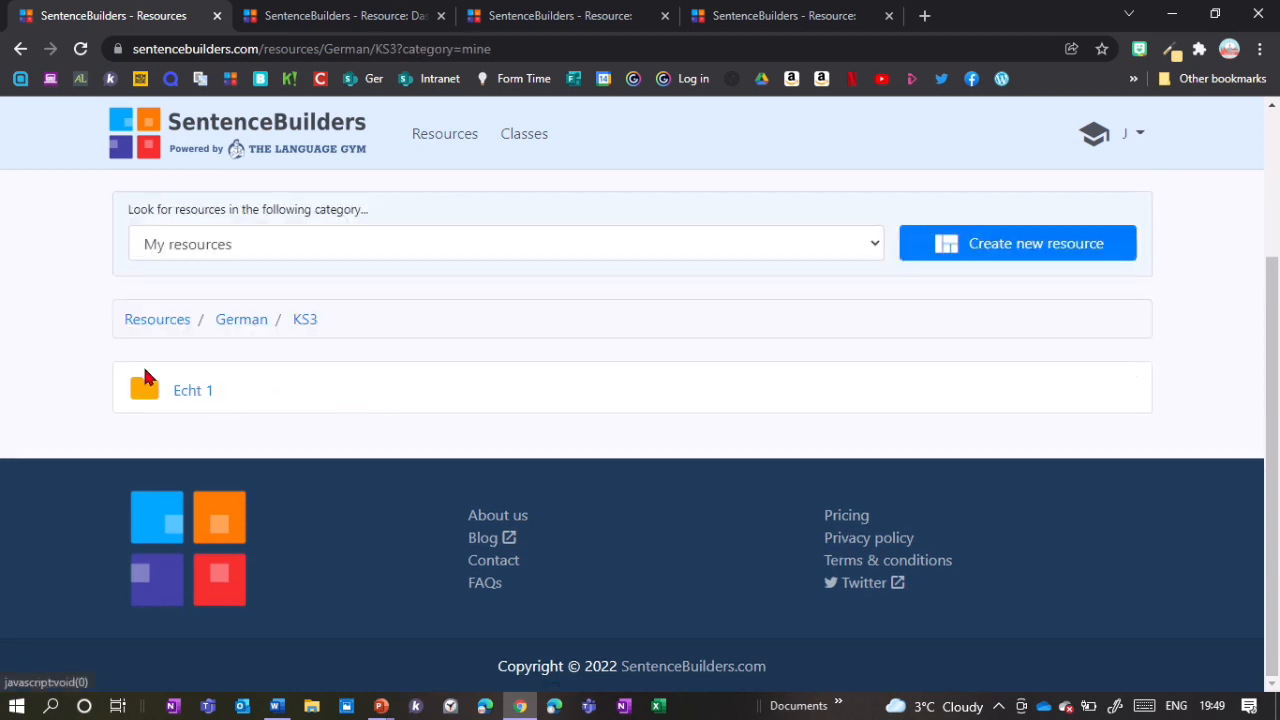